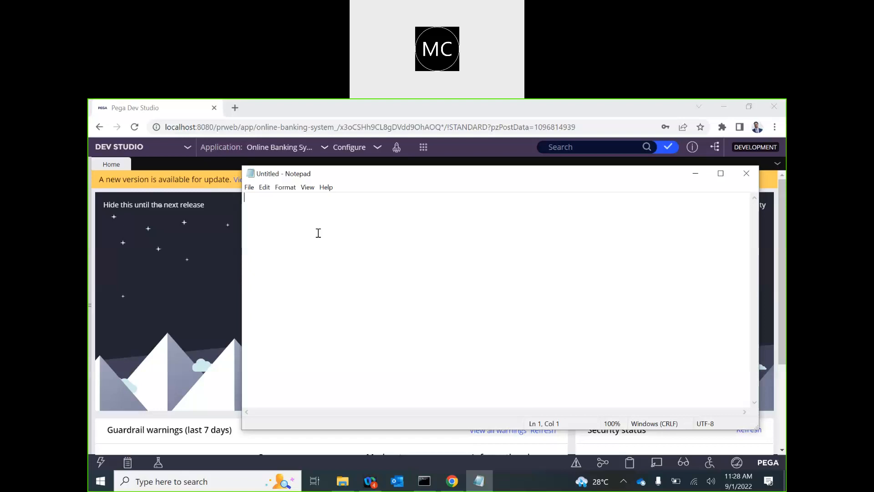
Step: Type 'Service Package: Authentication' and, on the next line, 'Service:' in the blank note, fixing typos
type("Service Package")
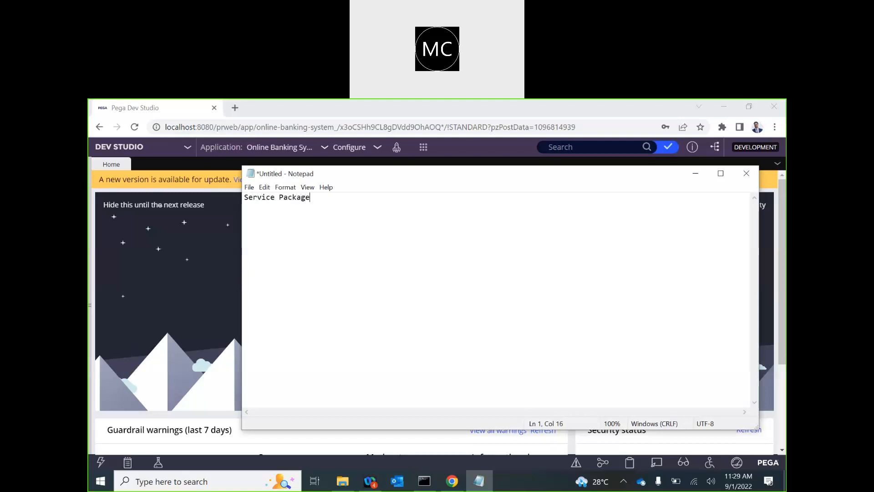
type(": Authentication")
key("Return")
type("Se")
left_click(456, 111)
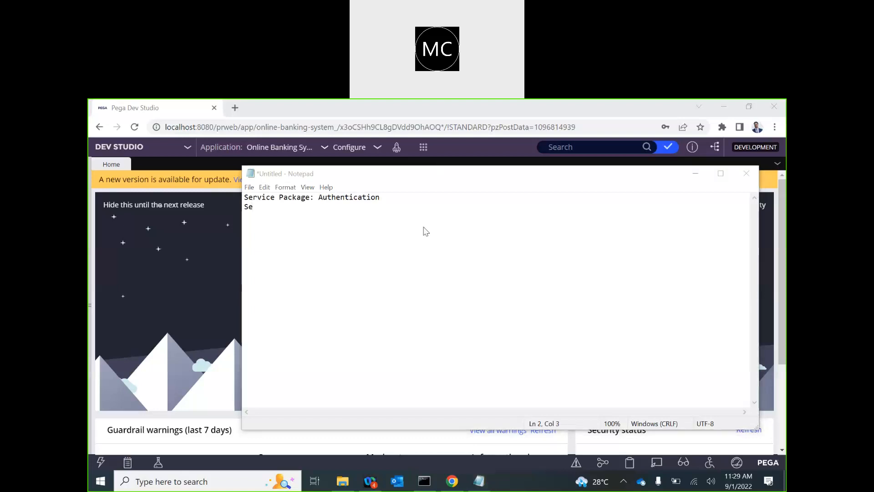
left_click(279, 209)
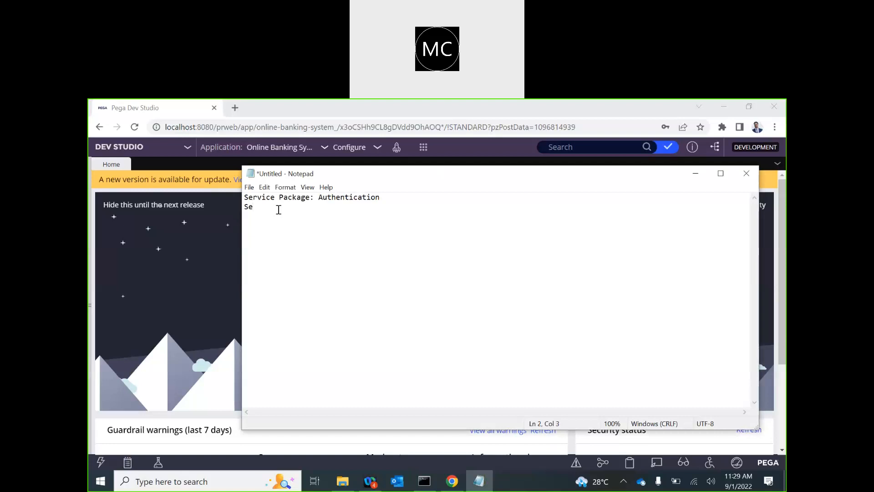
type("Vice:")
key("BackSpace")
key("BackSpace")
key("BackSpace")
key("BackSpace")
key("BackSpace")
key("BackSpace")
type("rc")
key("BackSpace")
type("vice")
type(":")
Step: Add a 'Service Activity:' line, then insert a new top line and begin typing 'File L'
type("Service ")
type("Activi")
type("ty")
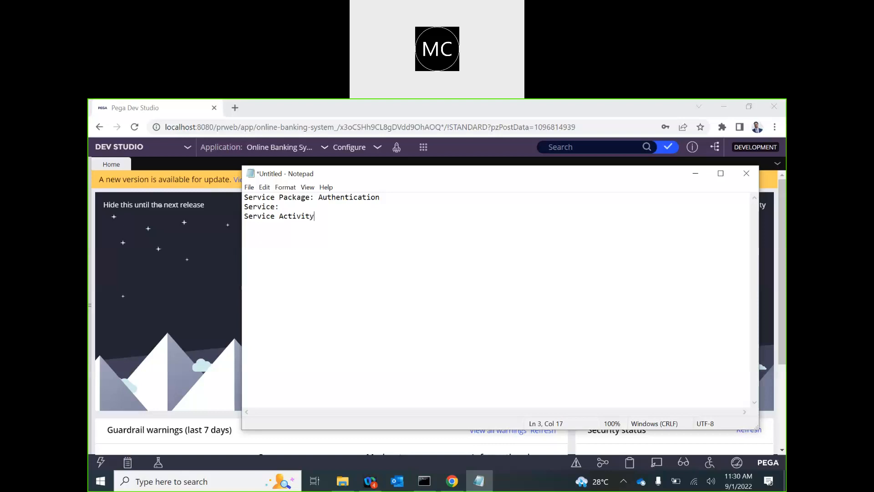
type(":")
double_click(268, 208)
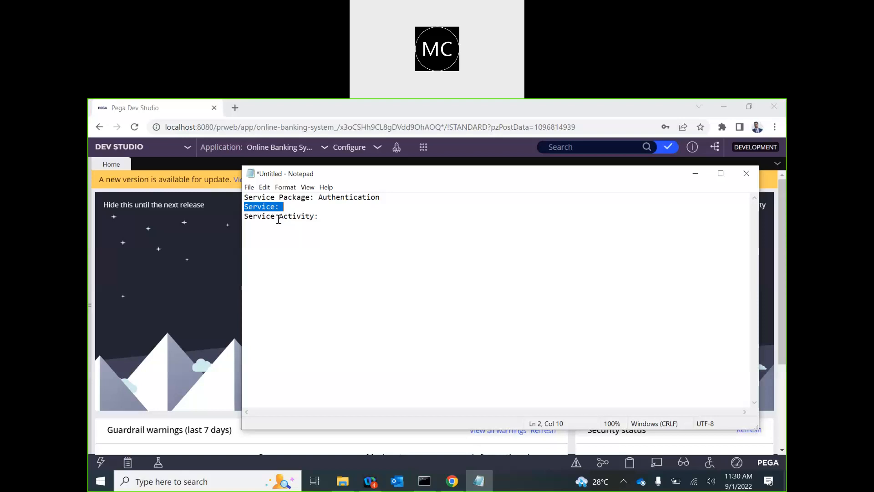
left_click(246, 198)
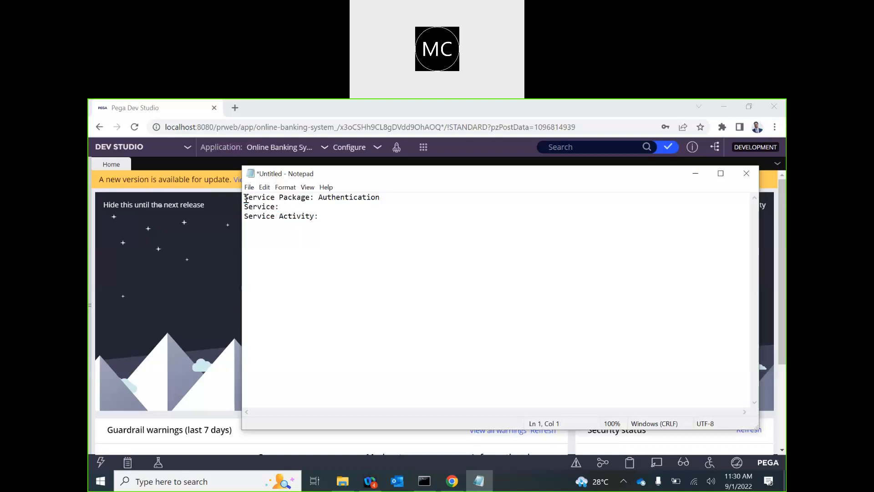
key("Return")
left_click(246, 198)
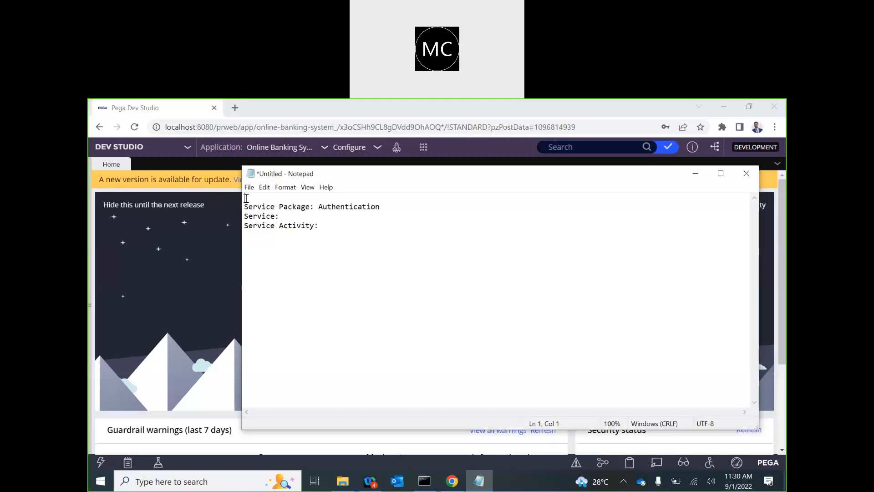
type("File L")
Step: In Pega Dev Studio, expand Integration-Resources to show File Listener and Service Package, then return to Notepad
left_click(186, 337)
left_click(93, 323)
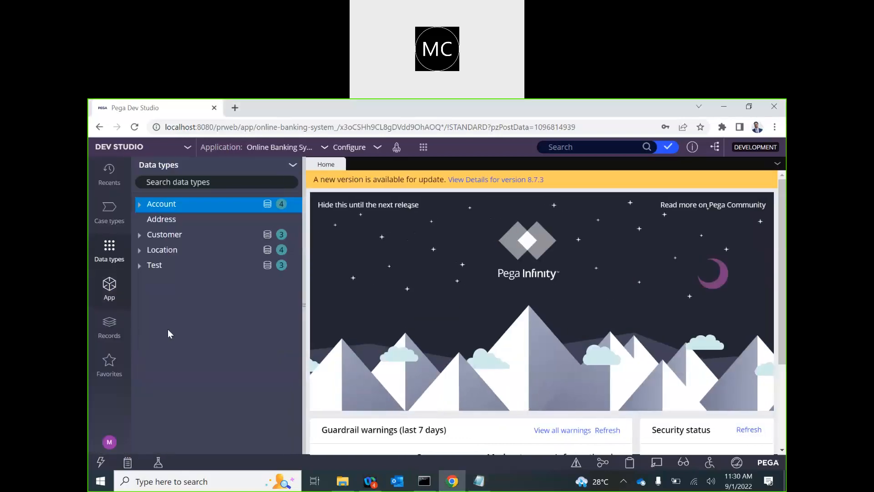
left_click(103, 332)
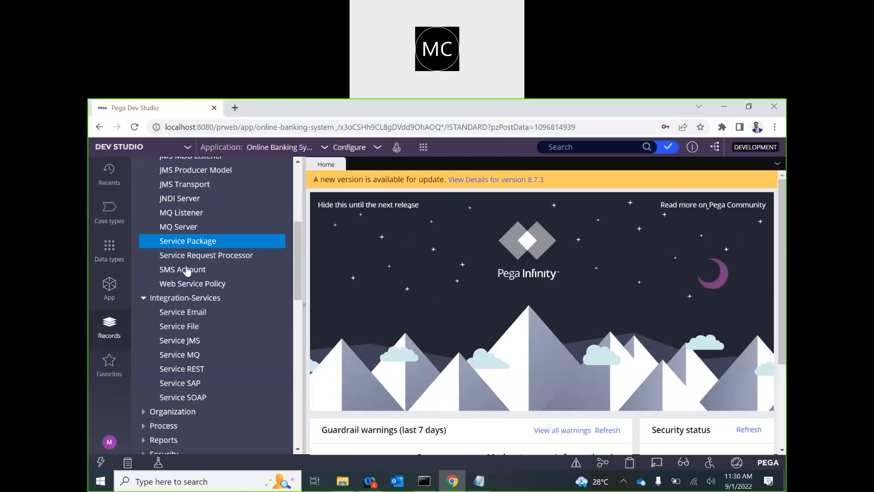
scroll(189, 248, "up", 5)
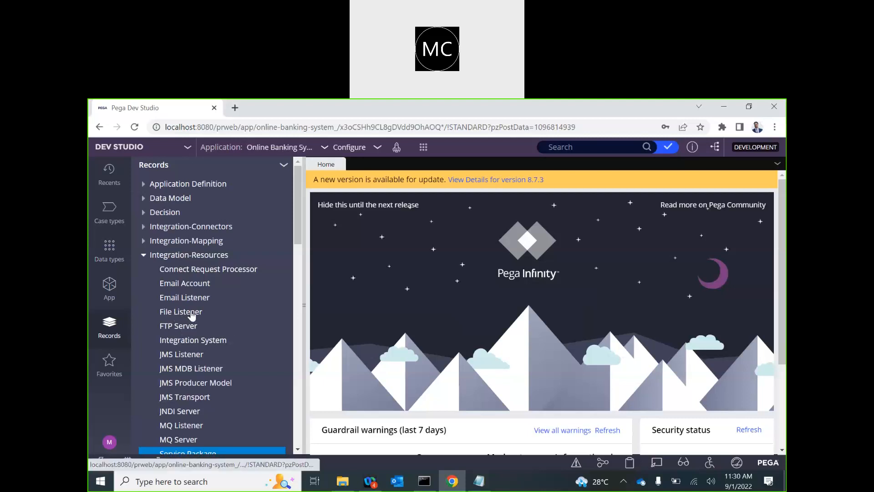
key("alt+Tab")
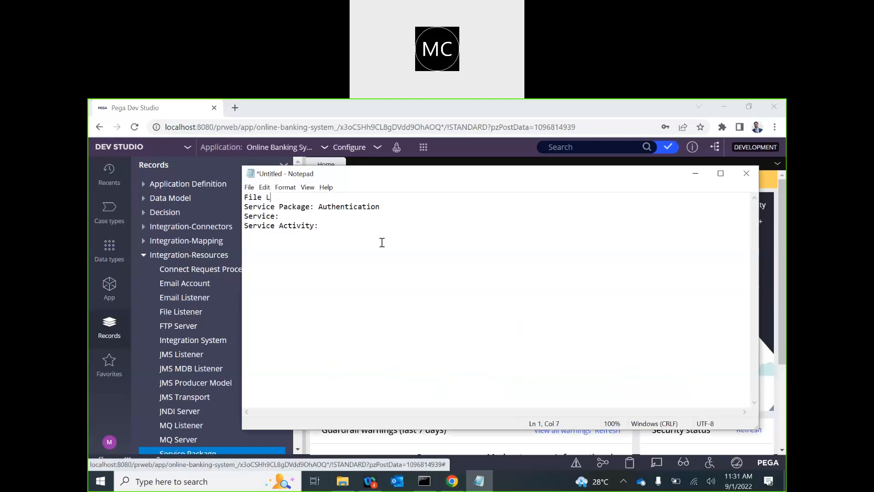
Step: Complete the 'File Listener' heading and add a 'FN, LN, Email, ....' row below the service notes
type("ist")
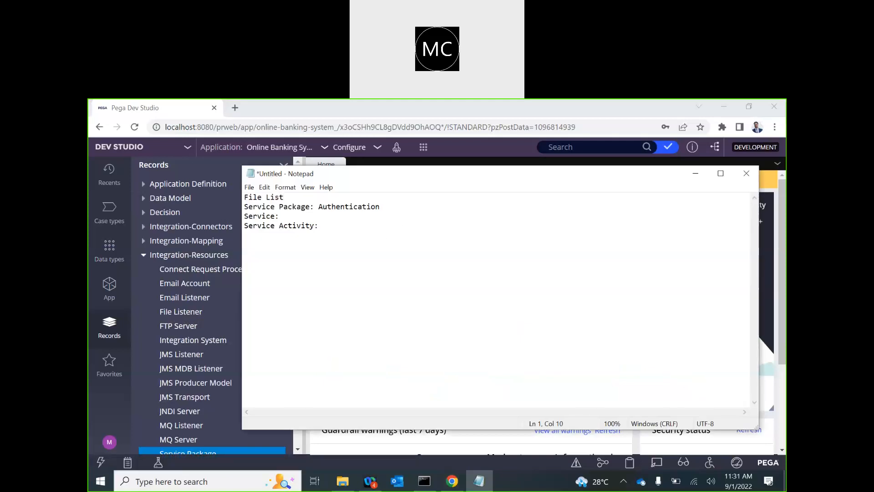
type("ener")
left_click(250, 208)
double_click(261, 225)
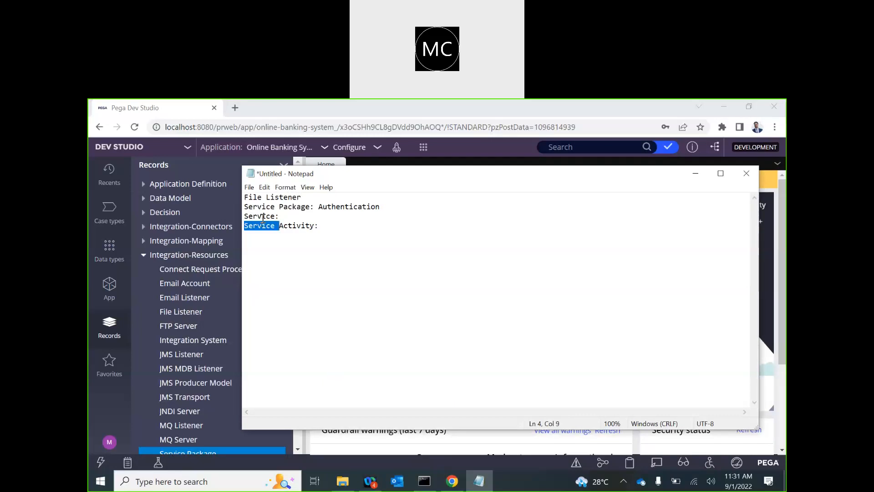
left_click(264, 227)
left_click(343, 225)
key("Return")
key("Return")
key("Return")
type("FN, L")
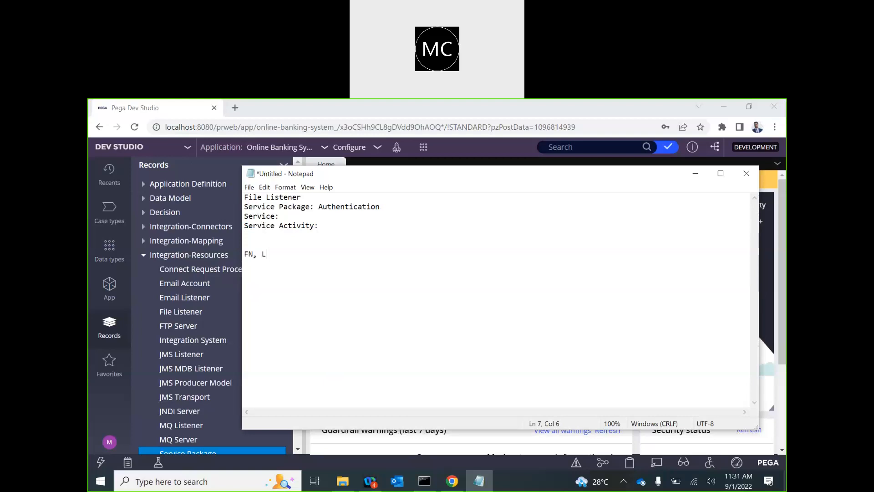
type("N, Email, ....")
left_click_drag(332, 253, 245, 257)
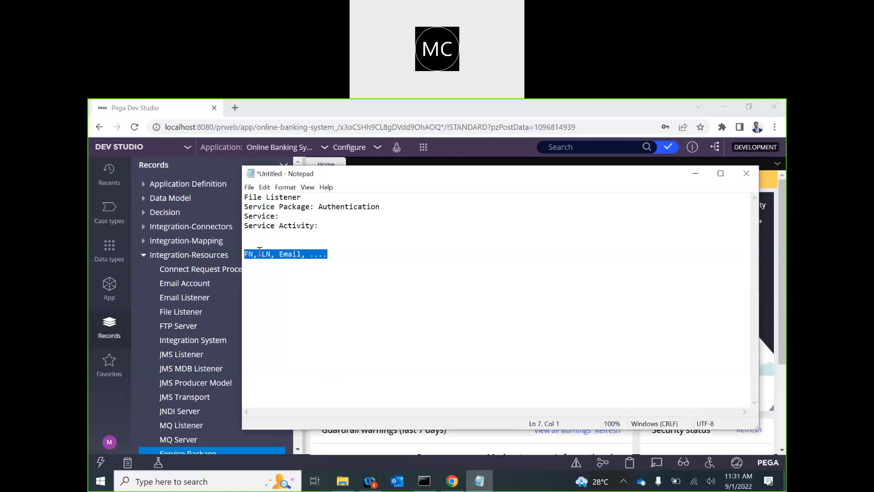
left_click(284, 216)
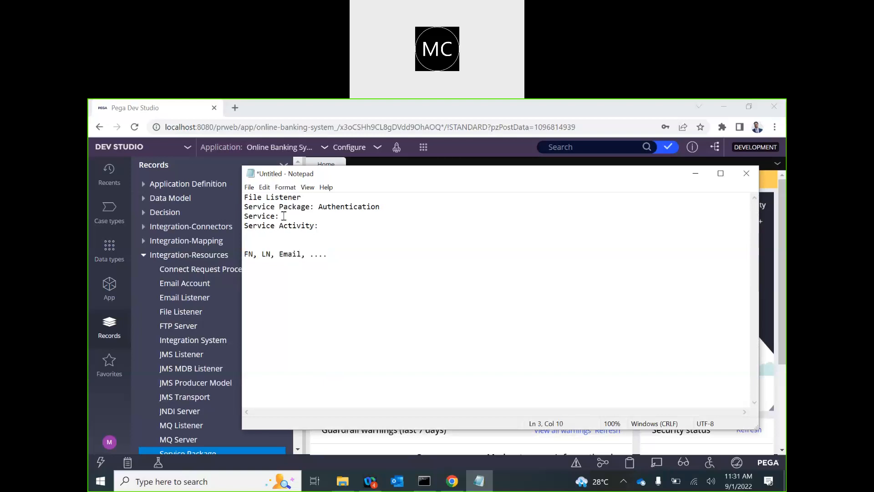
Step: Add an indented 'Parser' line under 'Service:' and indent the 'Service Activity:' line
key("Return")
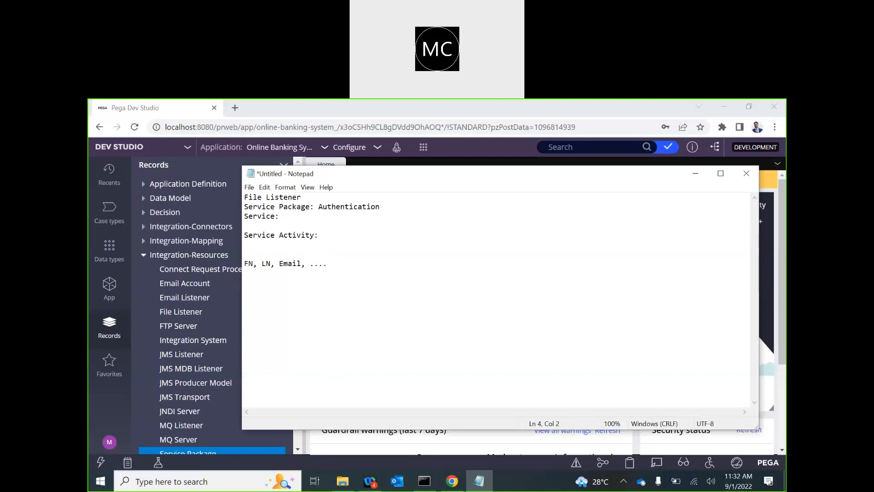
type("Parser")
key("Down")
key("Left")
key("Left")
key("Left")
key("Left")
key("Left")
key("Left")
key("Left")
key("Left")
key("Left")
key("Left")
key("Down")
key("Home")
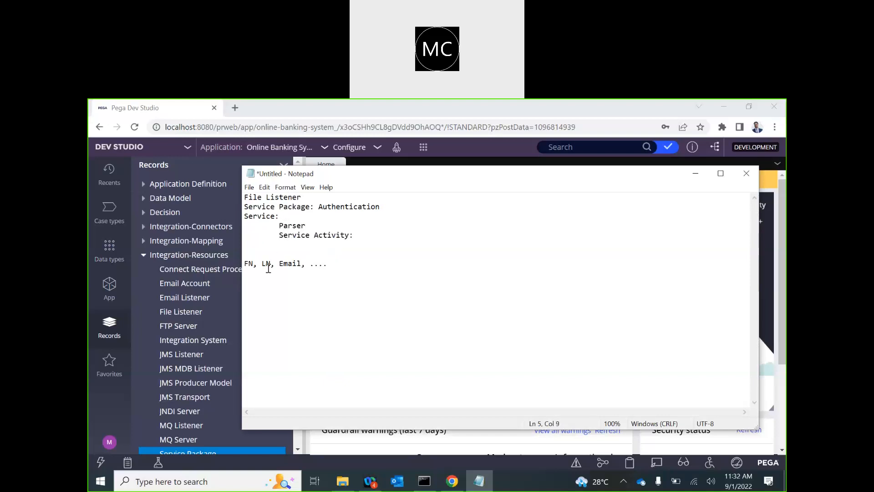
Step: Label the FN, LN, Email field row with a 'Data Model' heading above it
left_click_drag(245, 266, 351, 266)
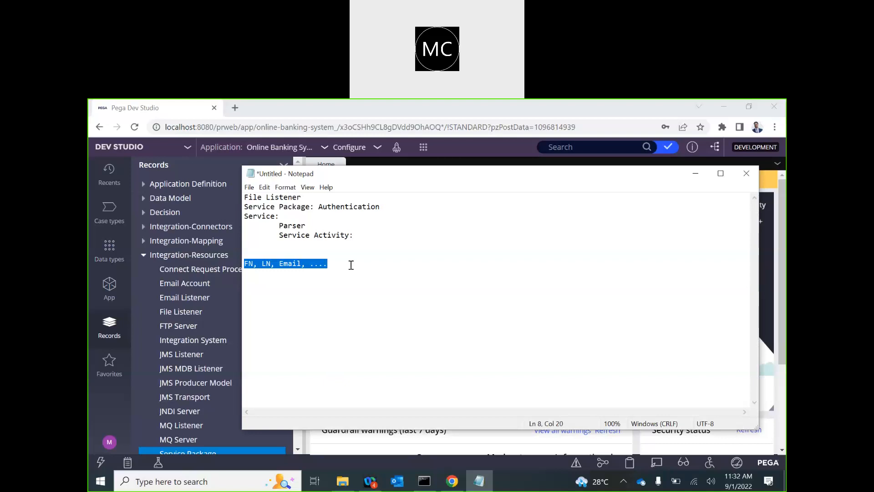
left_click(245, 265)
left_click_drag(245, 267, 348, 270)
double_click(251, 265)
left_click(250, 265)
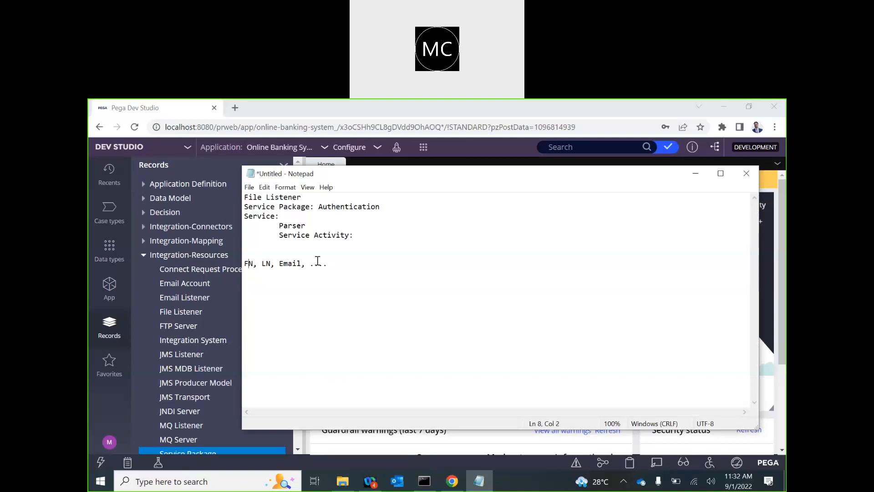
double_click(249, 262)
left_click(266, 264)
left_click(247, 249)
type("Data Model")
left_click_drag(335, 265, 243, 270)
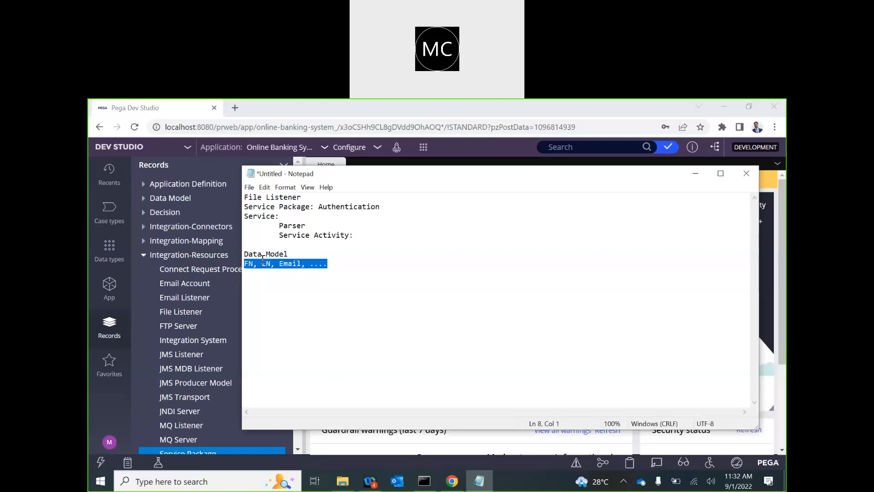
left_click(291, 255)
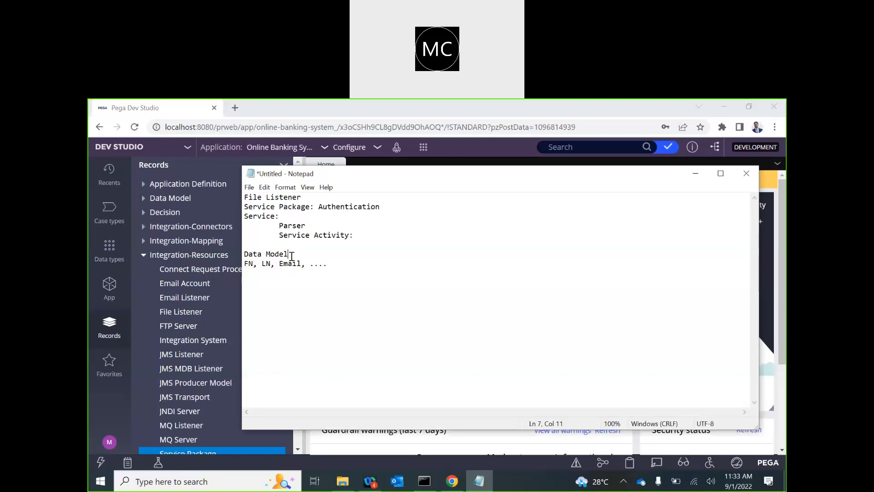
Step: Add indented 'Location' and 'File Name' lines under the File Listener heading
left_click(310, 200)
key("Return")
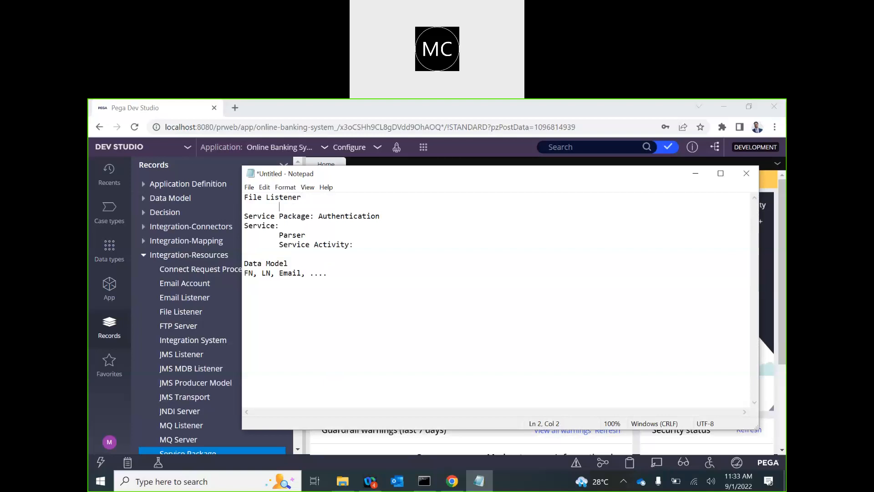
type("Location")
key("Return")
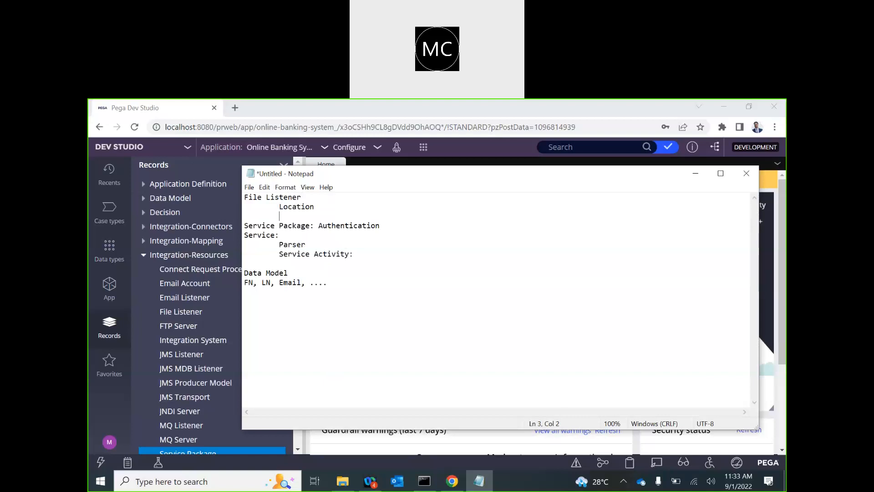
type("File Name")
Step: Type 'First Name, Last Name, Email ID, Phone, DOB, Account Type,' on the note's last line
key("ctrl+End")
type("First Nam")
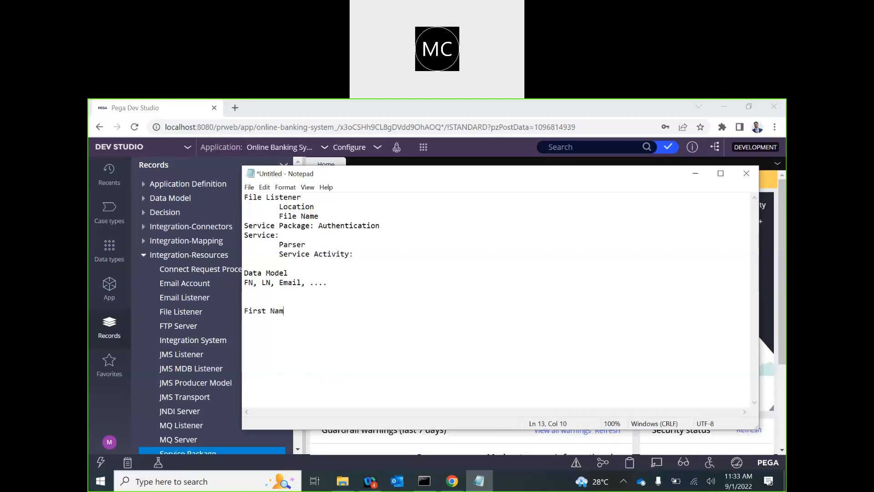
type("e, Last Name, Email ID, Phone, ")
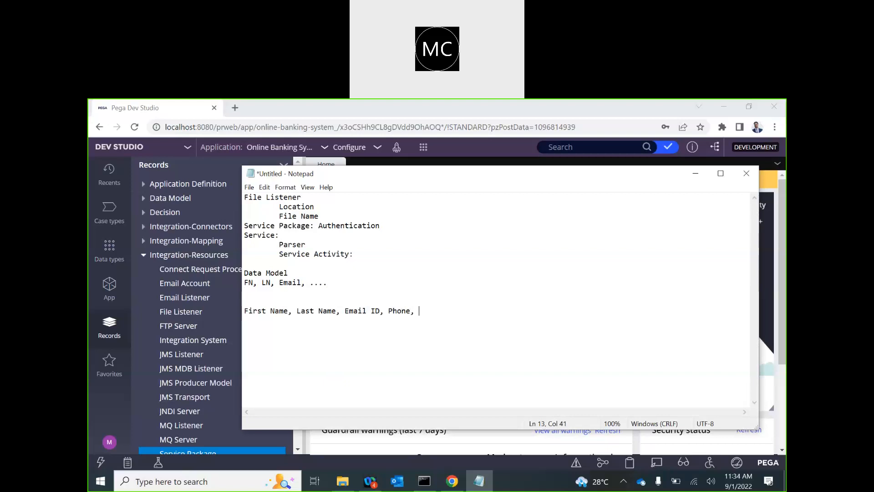
type("DOB, Account Type,")
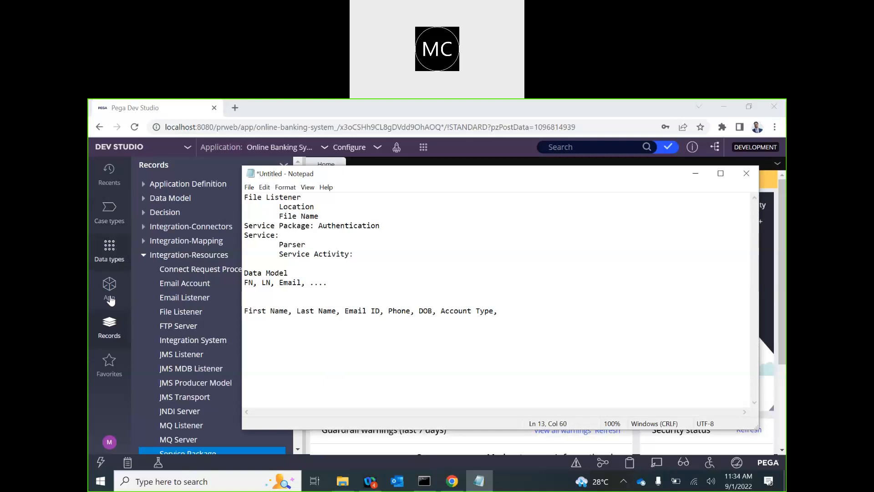
left_click(109, 255)
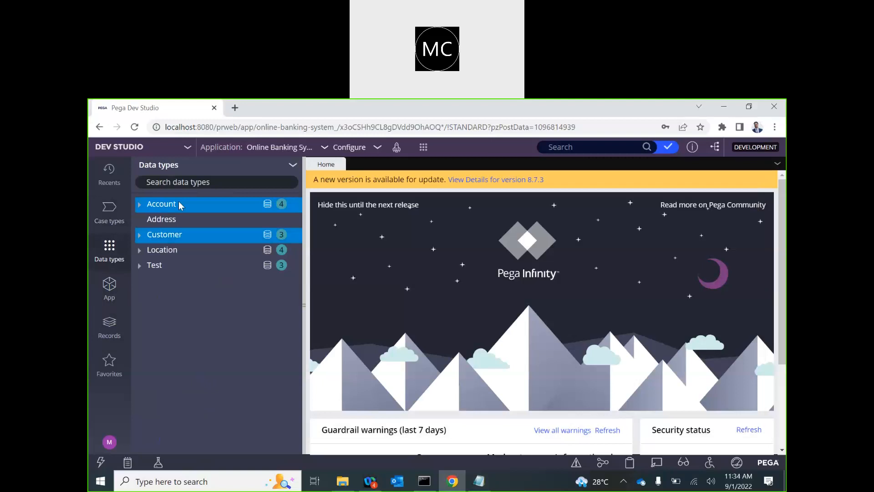
Step: Append 'Approval Status' after Account Type in the note's field row
key("alt+Tab")
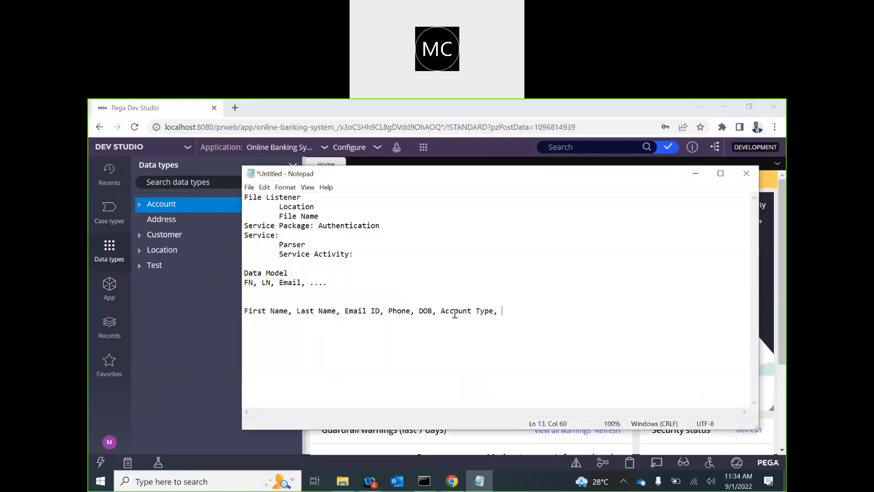
type("Approval Status")
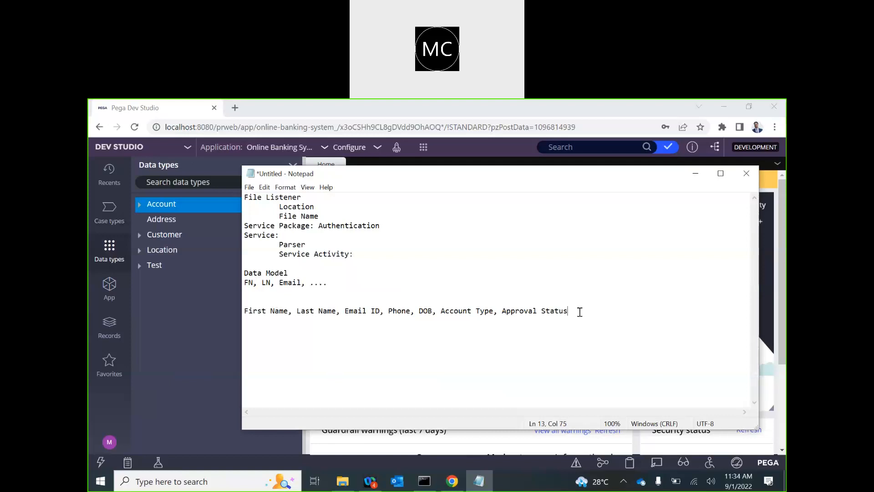
left_click_drag(579, 311, 288, 317)
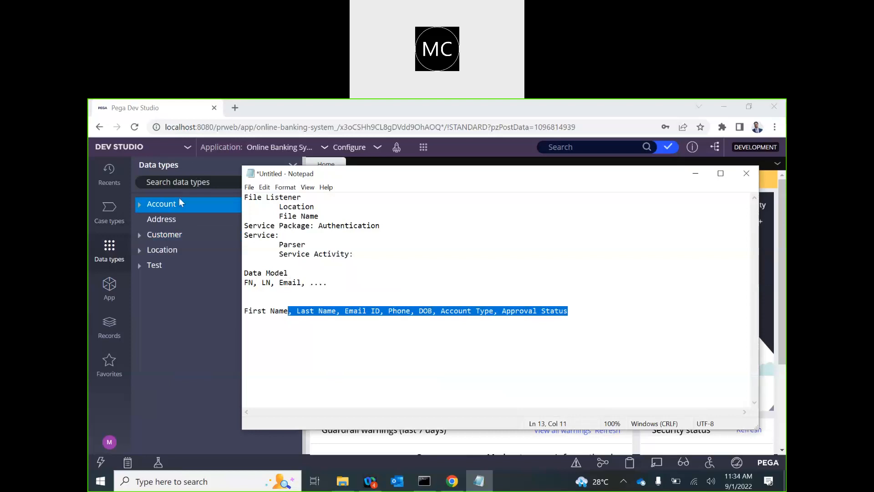
Step: Create an 'Account Staging' data type (CB-OBS-Data-AccountStaging) in the OBS ruleset
left_click(204, 301)
left_click(293, 165)
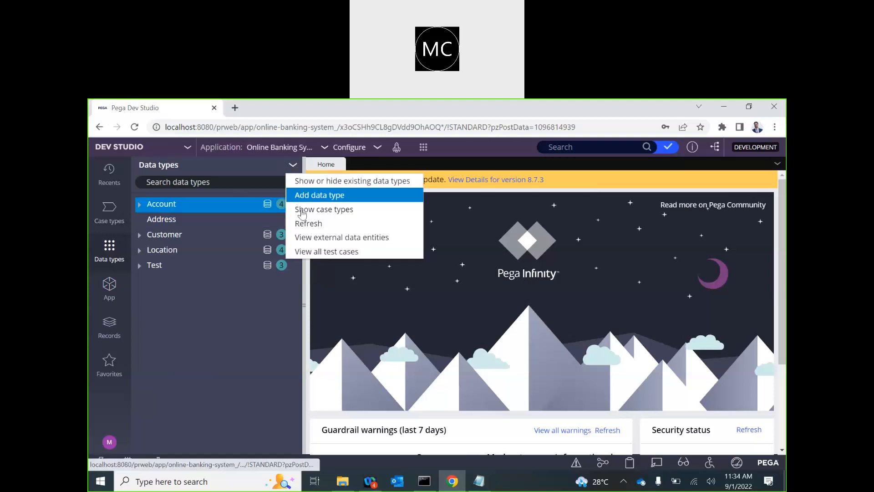
left_click(320, 196)
left_click(295, 278)
type("Account")
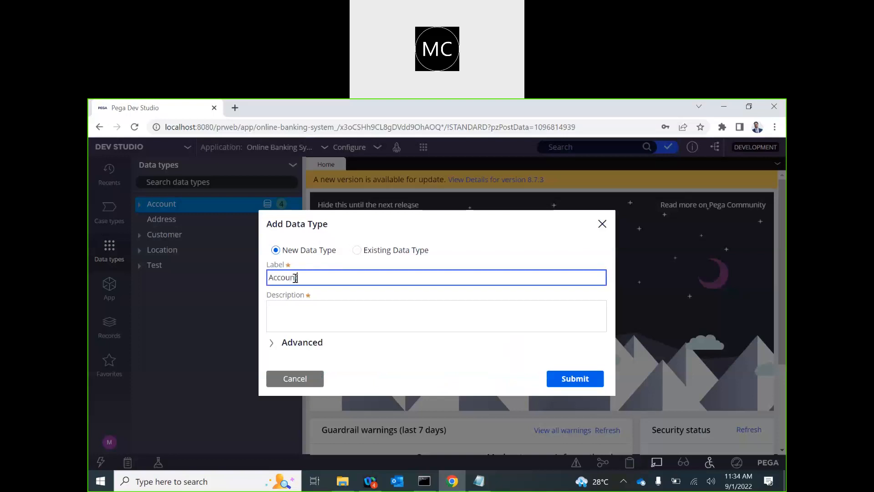
type(" Staging")
left_click(287, 310)
left_click(333, 282)
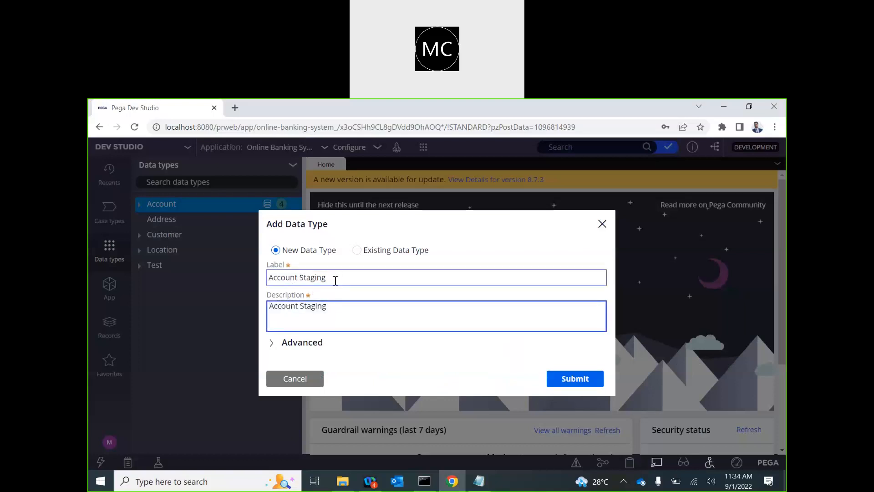
left_click(298, 347)
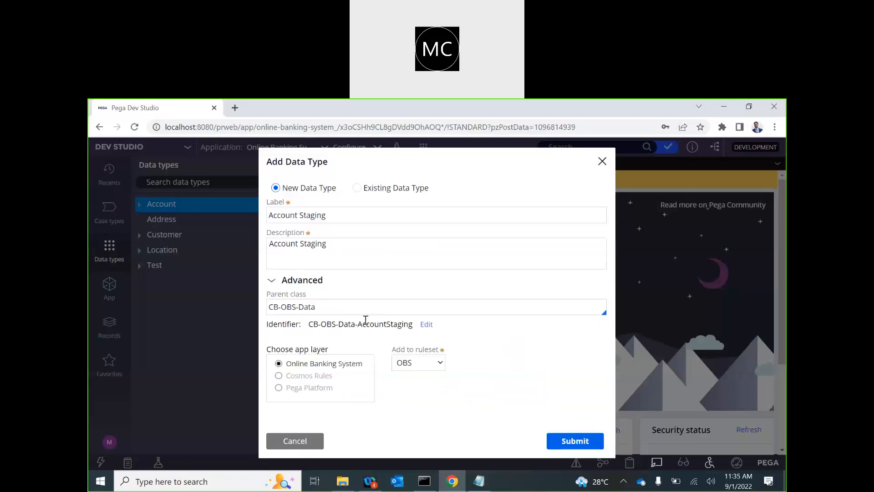
left_click(578, 445)
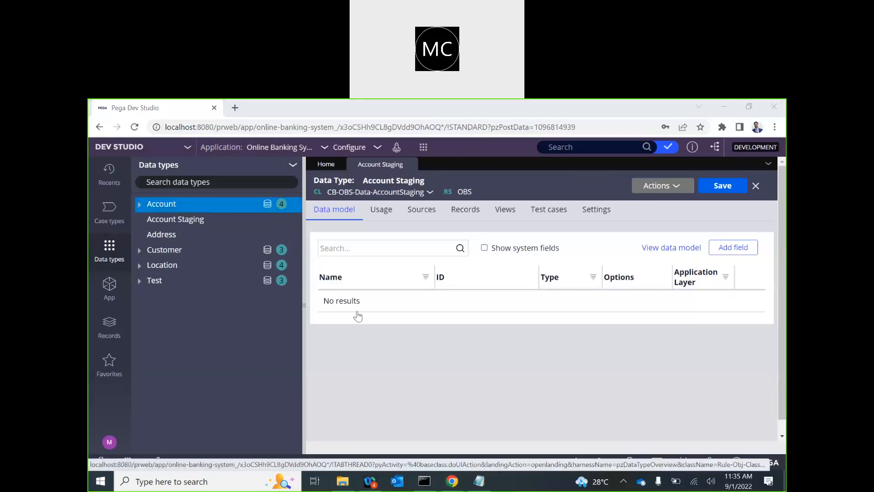
left_click(722, 249)
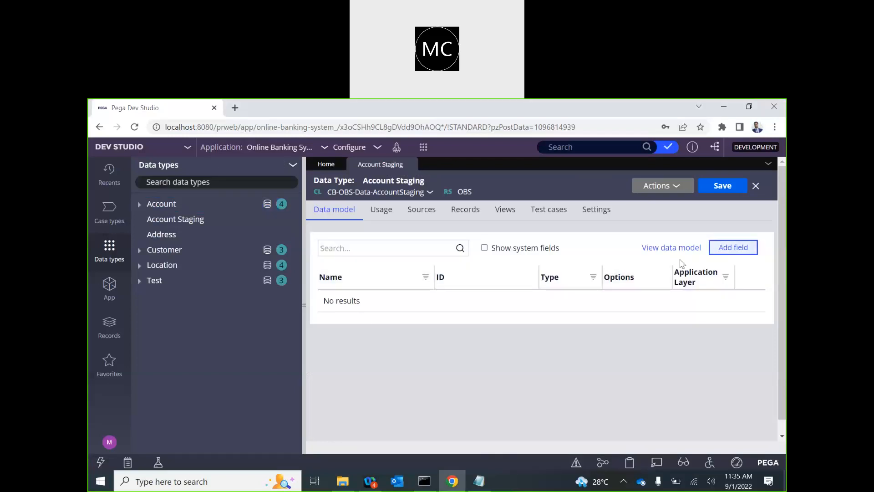
Step: Add text fields First Name and Last Name to Account Staging
type("First name")
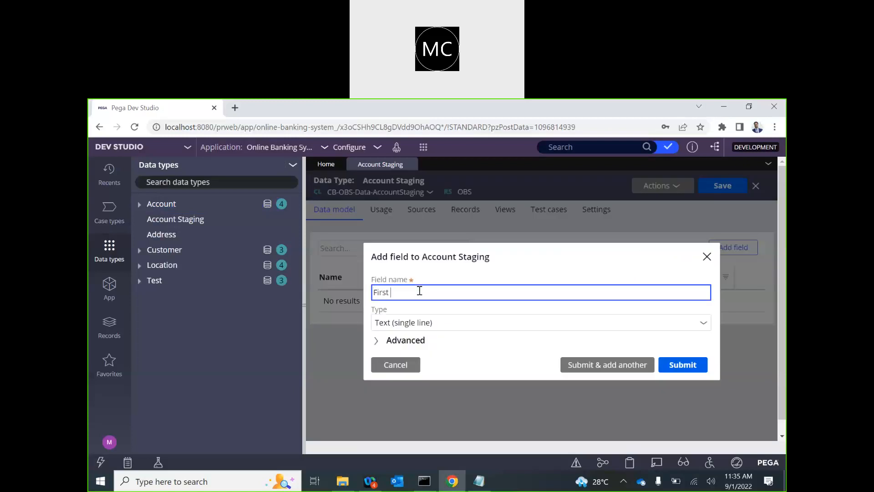
key("BackSpace")
key("BackSpace")
key("BackSpace")
key("BackSpace")
type("Name")
left_click(620, 365)
type("Las")
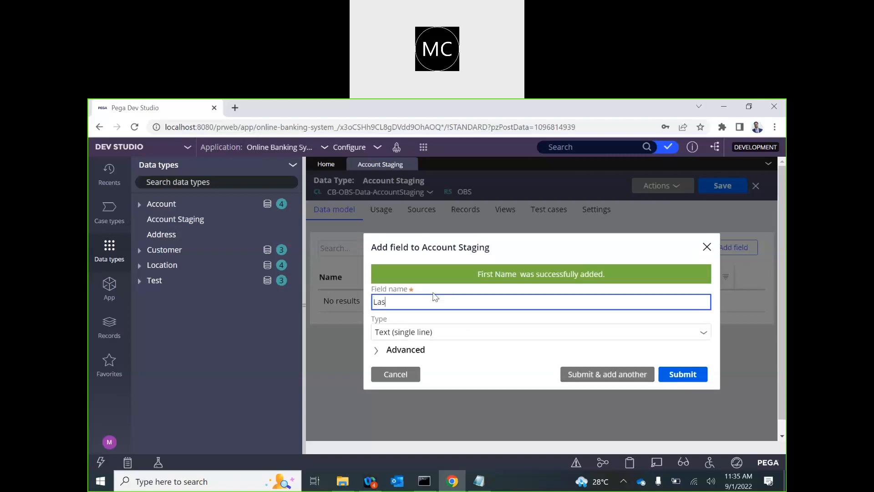
type("t Name")
left_click(605, 379)
Step: Add an Email ID field of type Email
type("Email")
left_click(406, 333)
left_click(405, 303)
type("ID")
left_click(473, 337)
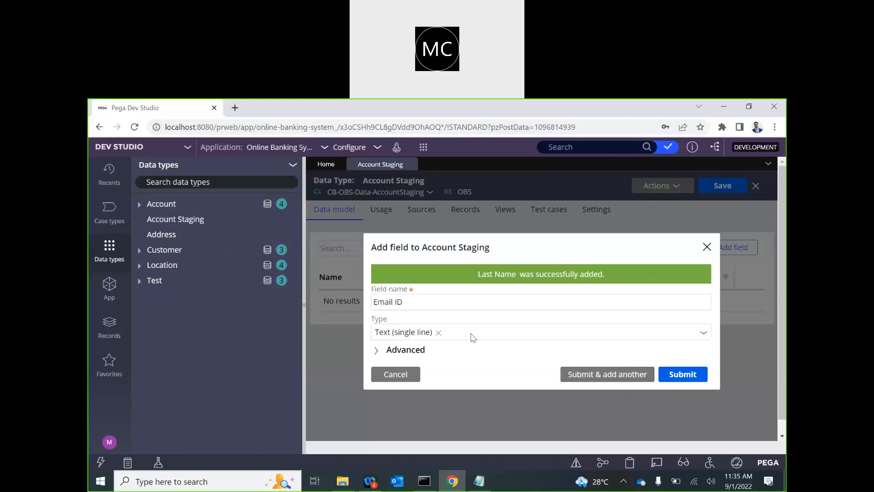
scroll(467, 248, "down", 5)
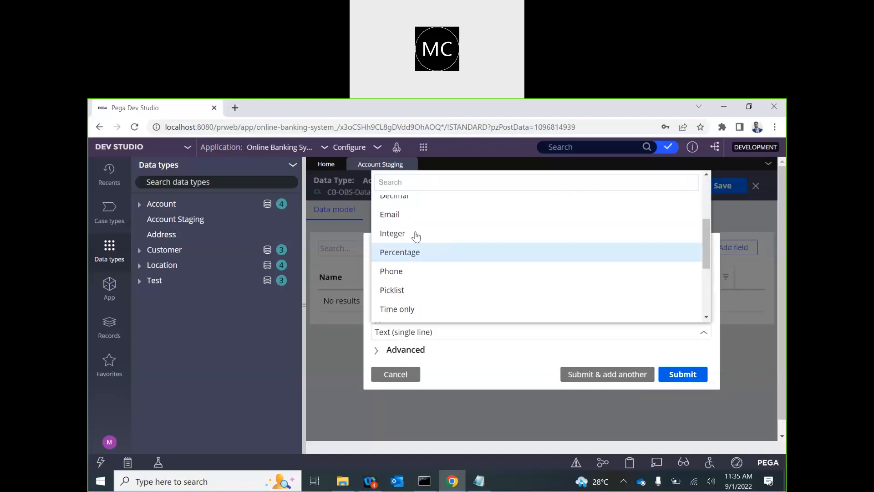
left_click(390, 214)
left_click(614, 379)
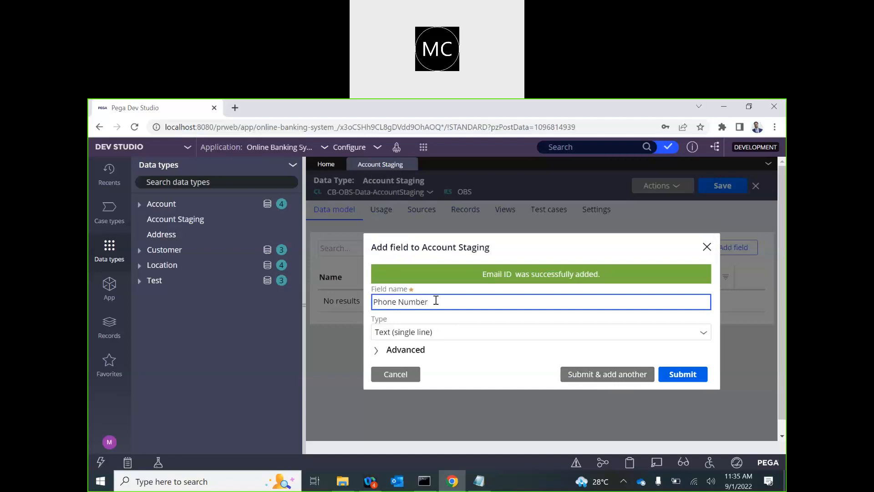
Step: Add Phone number as a Phone field and DOB as a Date only field
left_click(443, 337)
right_click(418, 332)
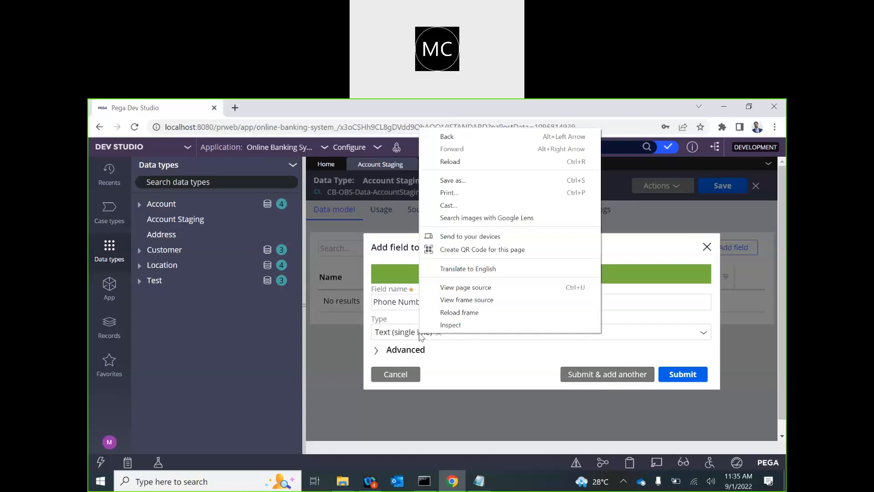
left_click(404, 332)
left_click(404, 332)
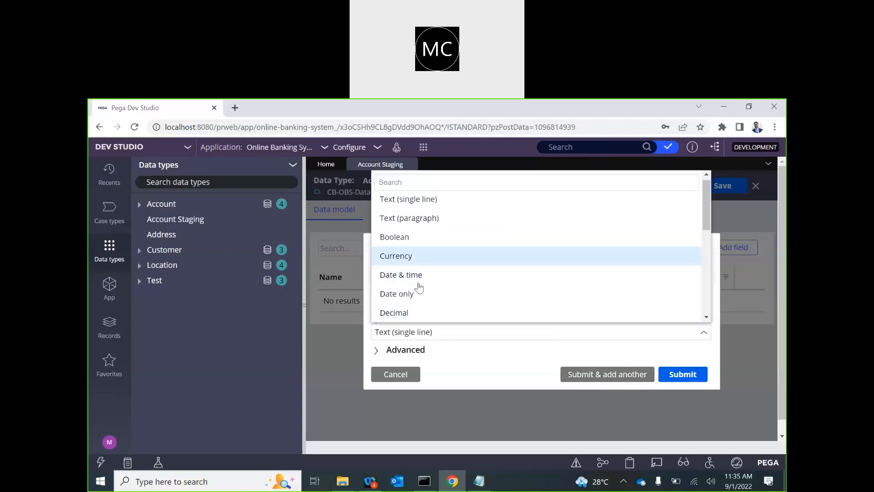
scroll(416, 285, "down", 3)
left_click(407, 285)
left_click(612, 375)
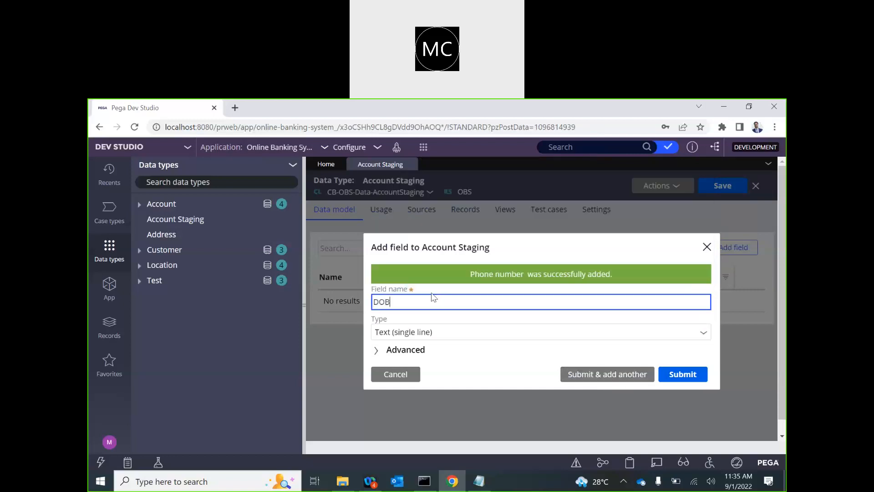
left_click(444, 337)
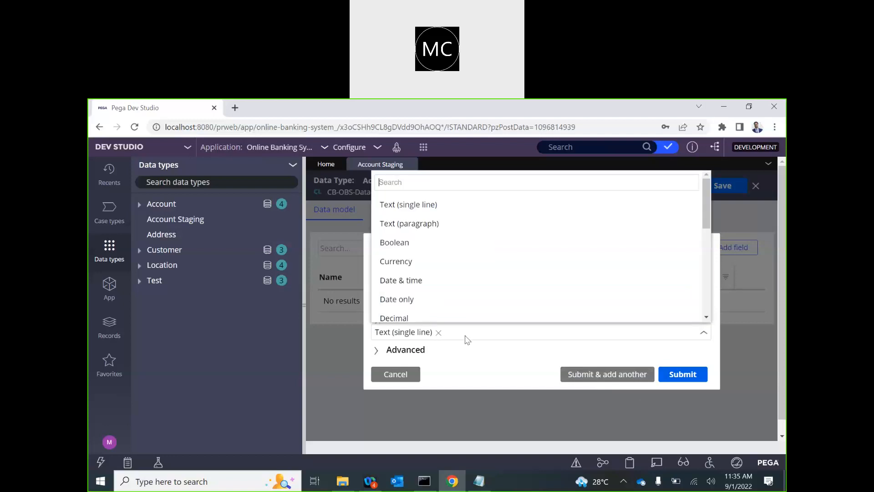
scroll(430, 262, "down", 1)
left_click(408, 256)
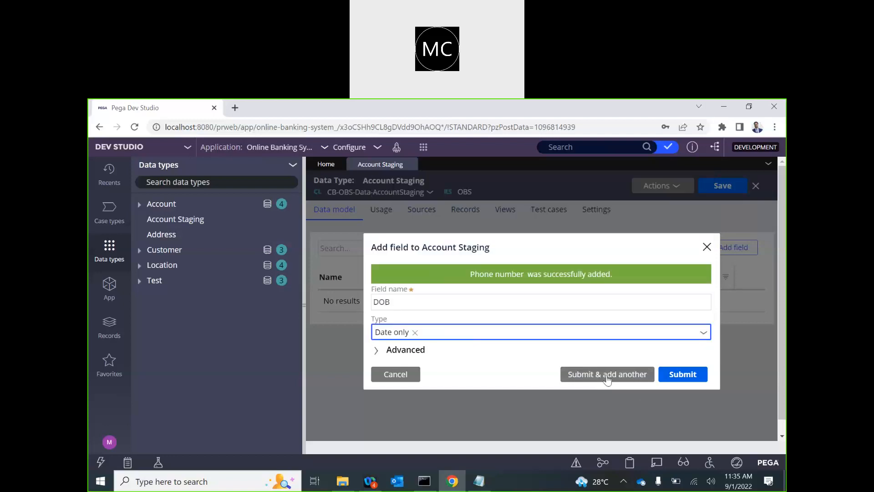
left_click(612, 376)
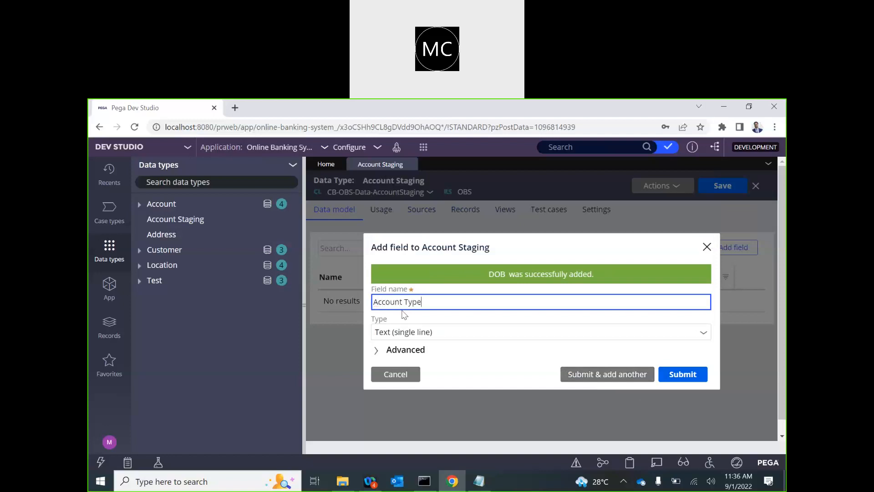
Step: Add Account Type as a single-line text field
left_click(436, 332)
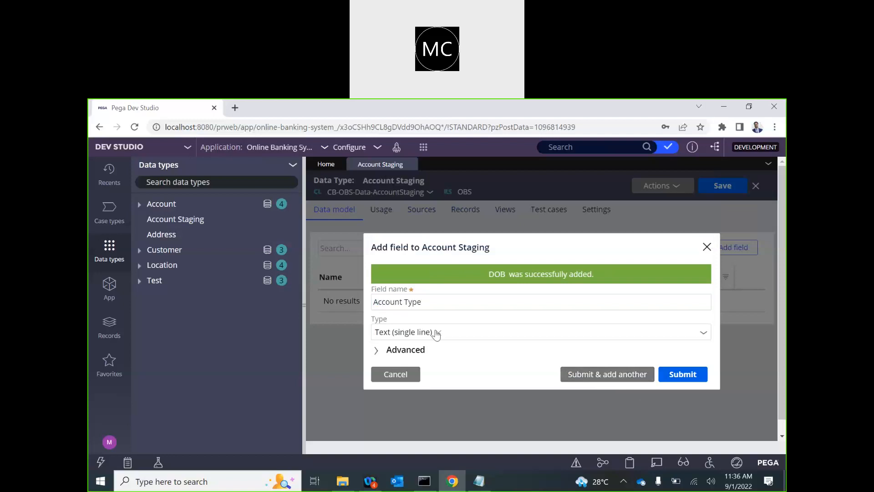
left_click(462, 335)
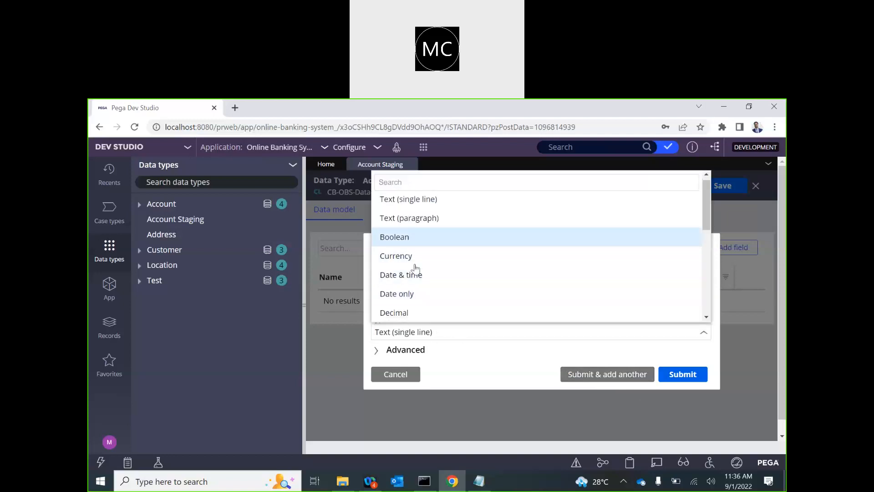
scroll(415, 269, "down", 2)
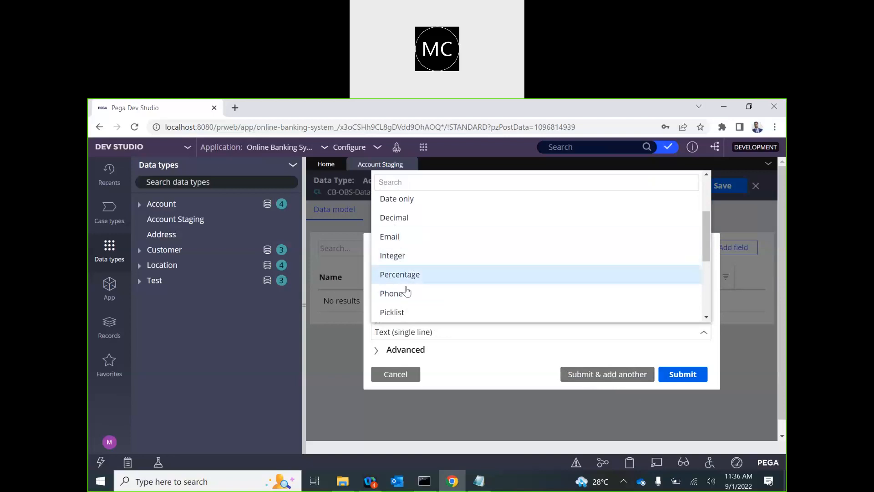
scroll(412, 216, "up", 2)
left_click(398, 208)
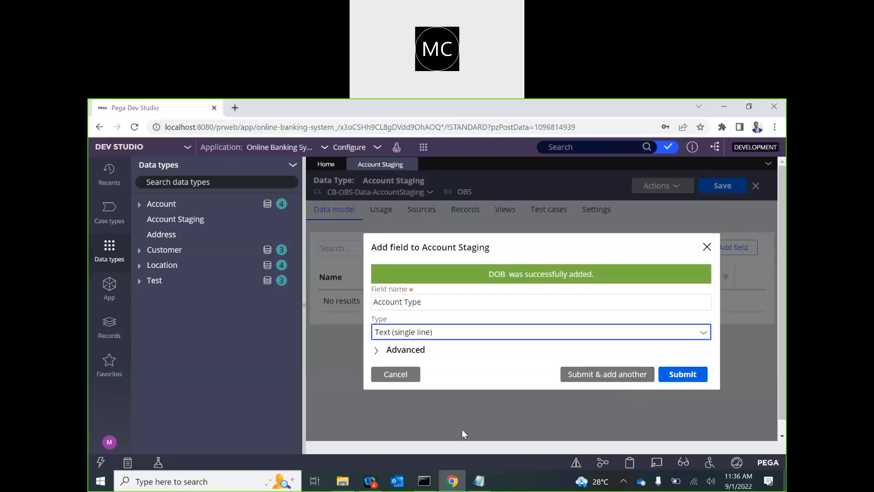
left_click(479, 481)
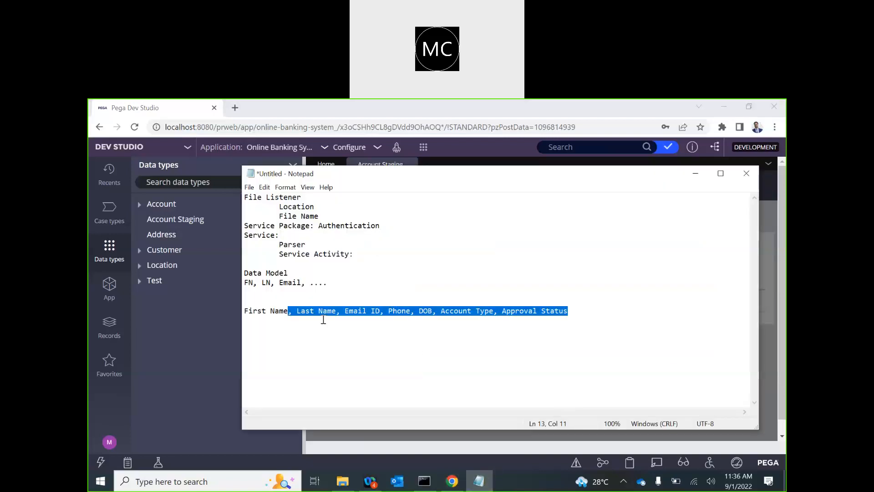
key("alt+Tab")
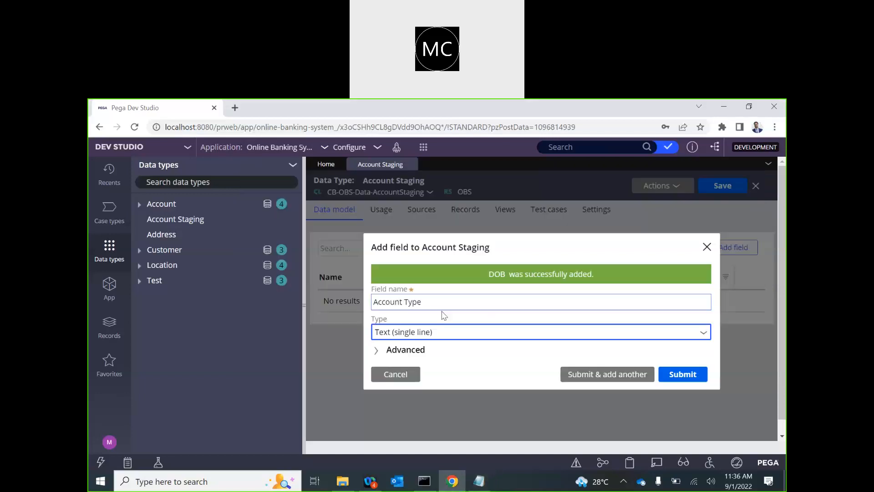
left_click(587, 374)
Step: Add an Approval field of type Boolean and submit the field list
type("Approval")
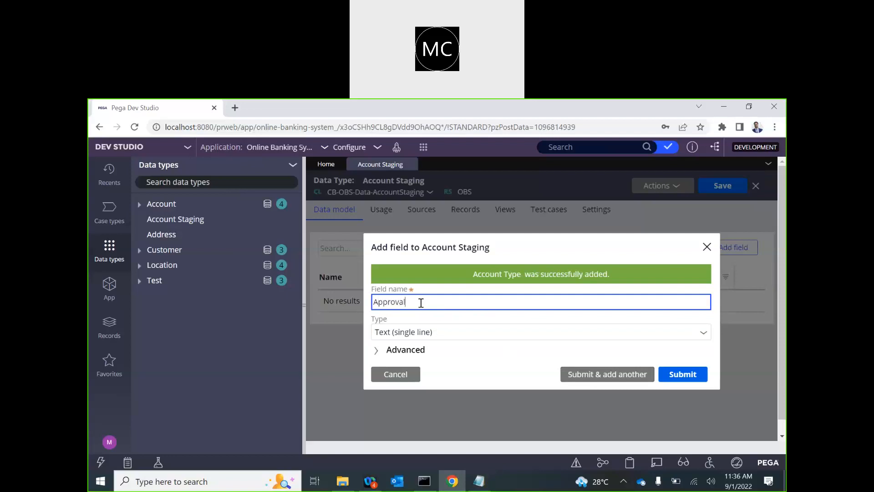
left_click(458, 334)
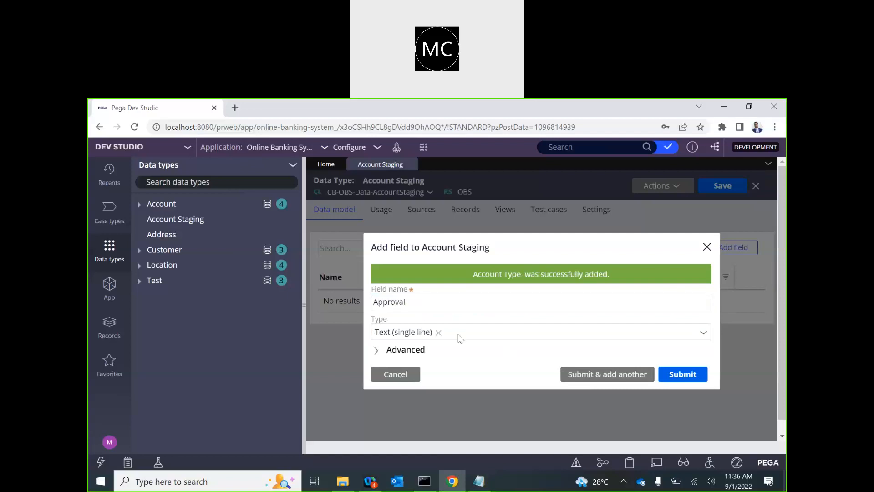
scroll(431, 295, "down", 5)
scroll(432, 296, "up", 5)
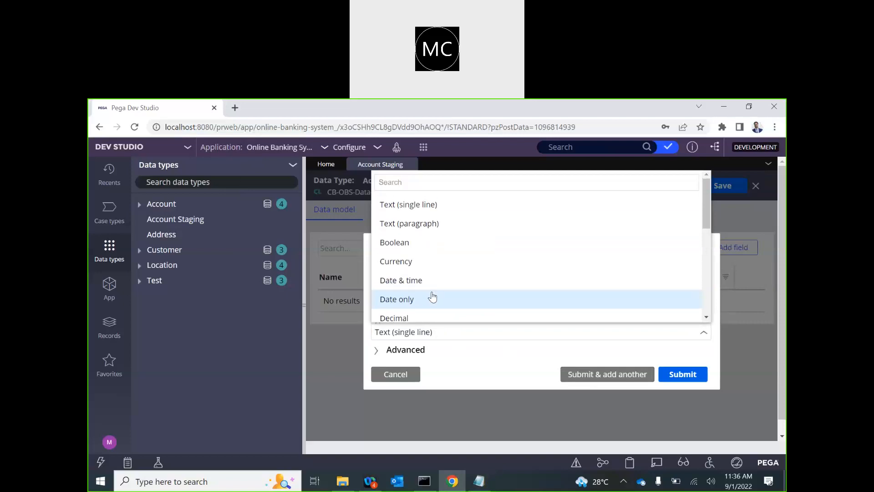
left_click(399, 243)
left_click(680, 374)
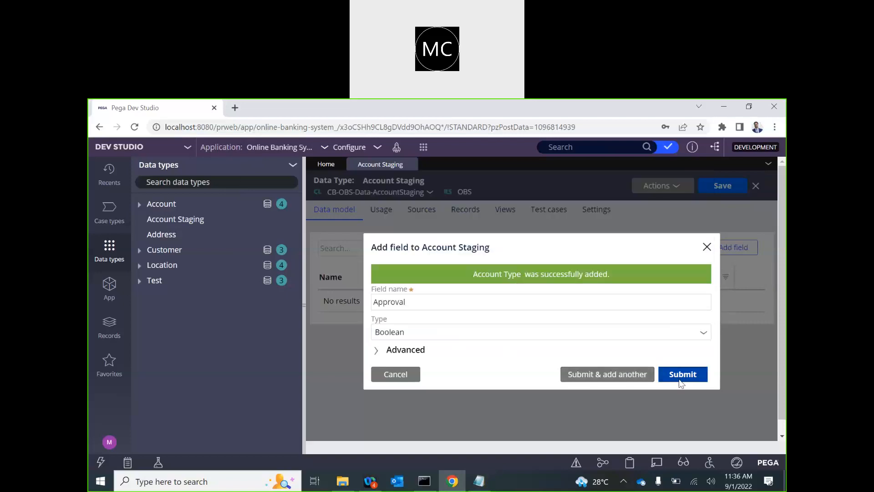
Step: Save the Account Staging data type and start configuring its record source
left_click(724, 194)
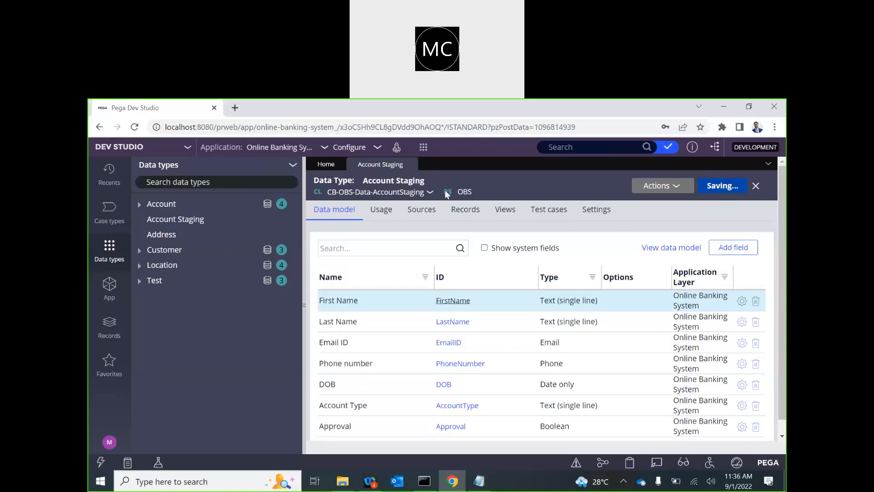
left_click(486, 218)
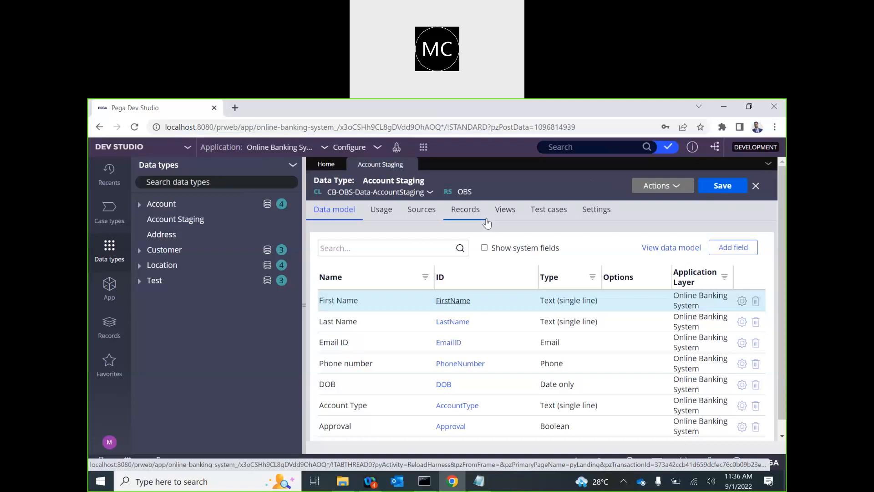
left_click(479, 223)
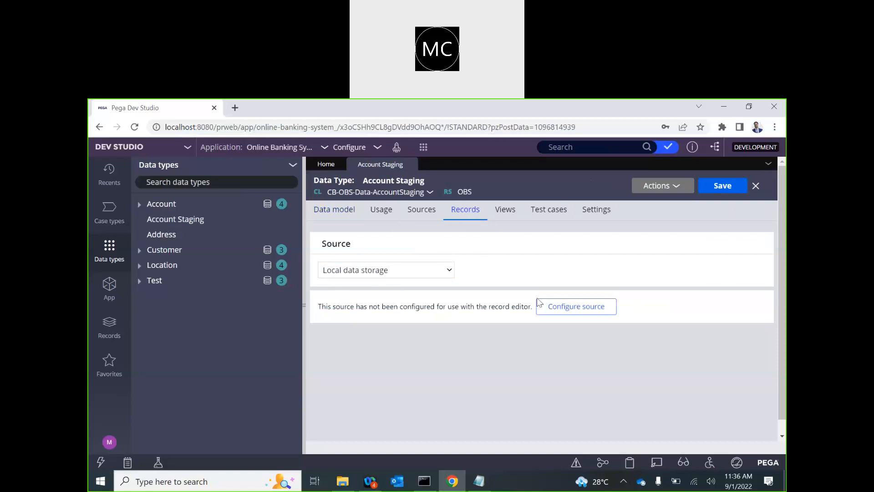
left_click(569, 311)
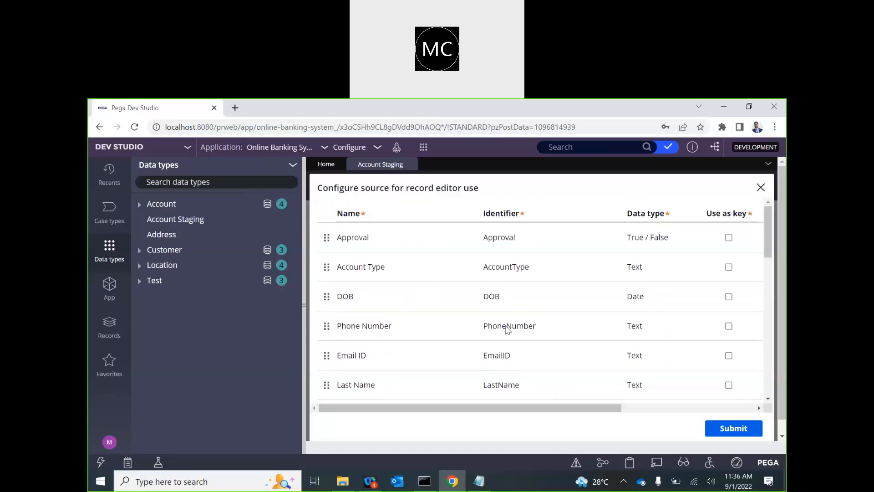
Step: Add a Globally unique ID (pyGUID) field as the key, submit the source, and close the review
scroll(455, 346, "down", 10)
scroll(431, 342, "down", 3)
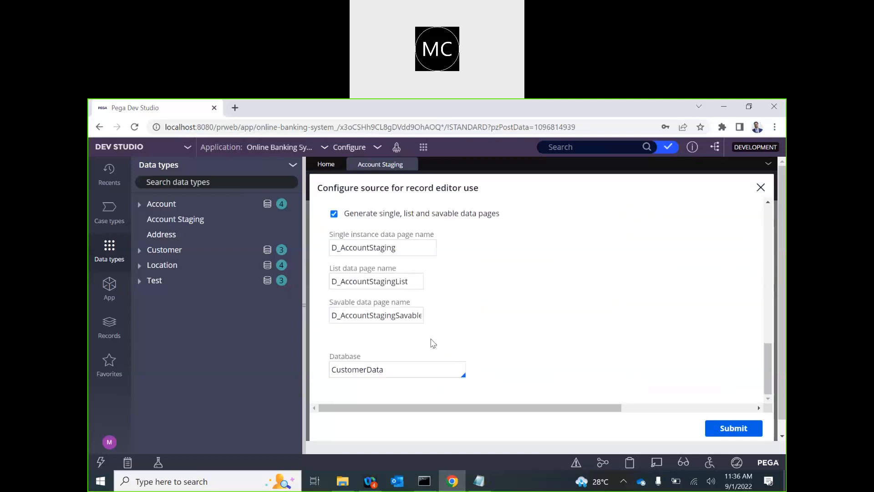
scroll(328, 309, "up", 3)
left_click(322, 297)
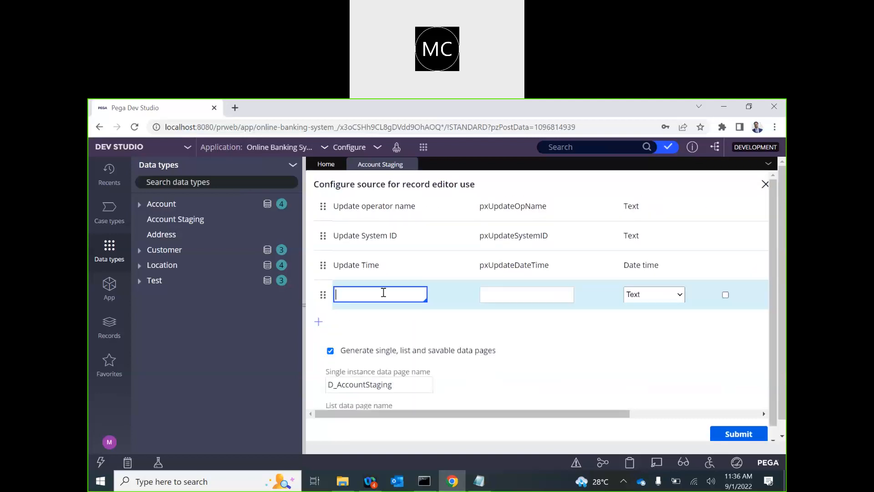
type("pyG")
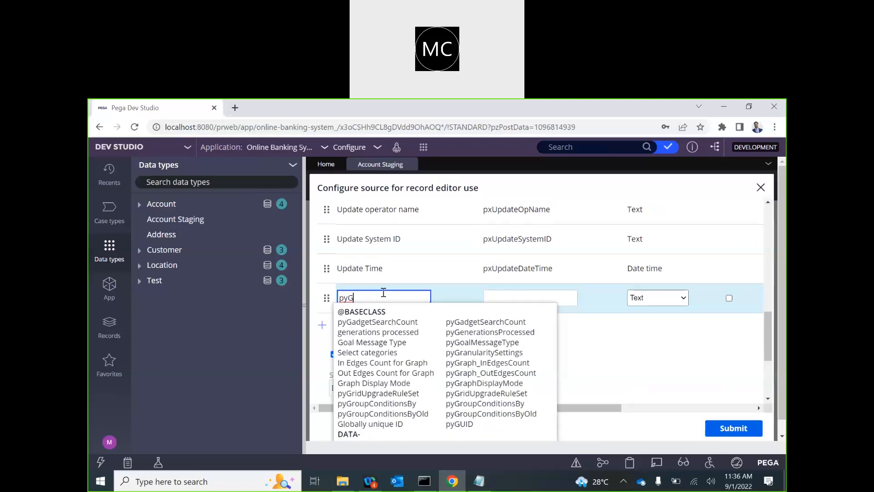
type("UID")
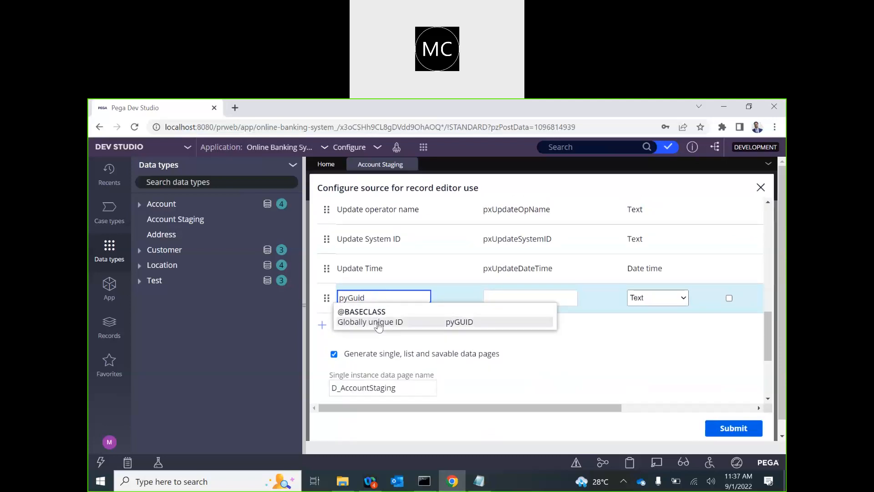
left_click(380, 325)
left_click(728, 297)
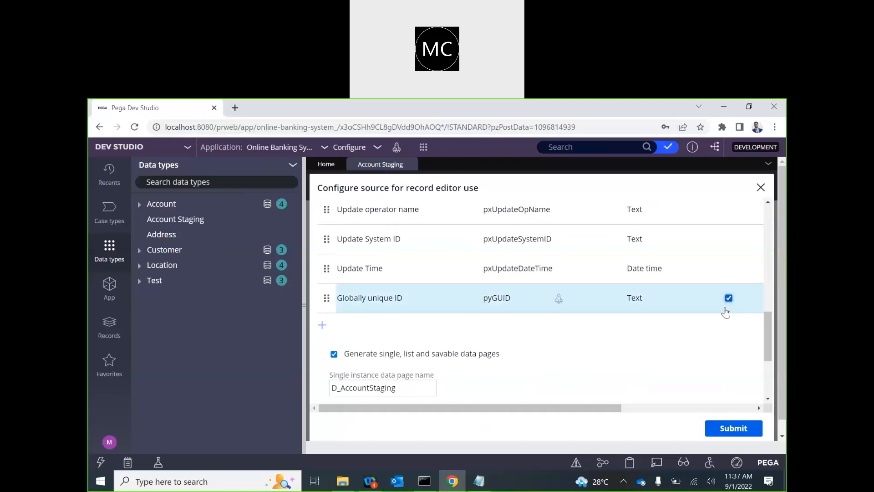
left_click(723, 432)
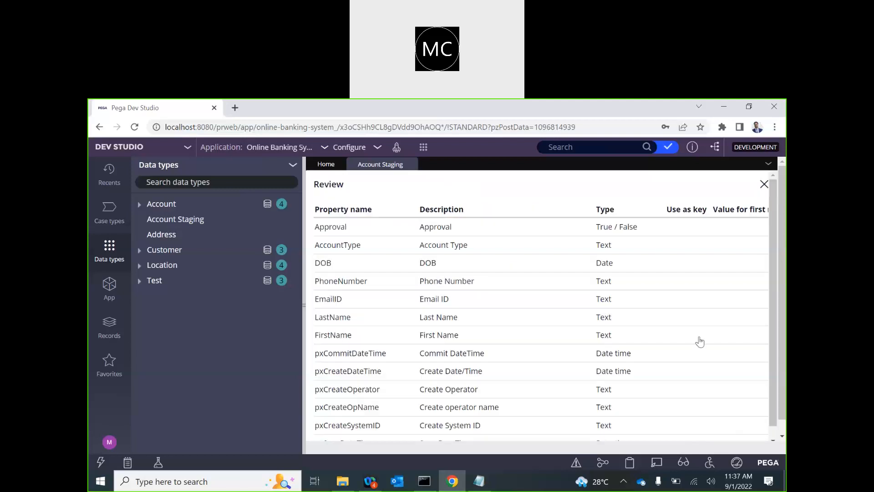
left_click(764, 184)
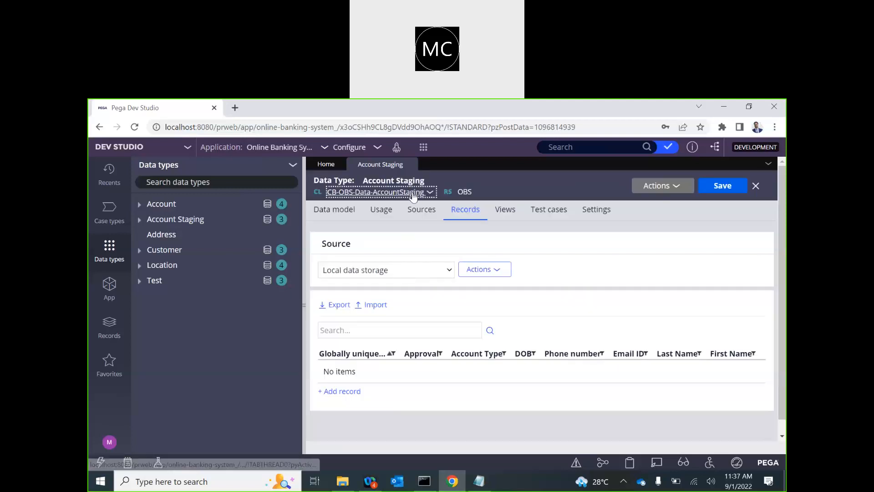
Step: In the Account Staging class record, enable automatic unique ID generation and save
left_click(412, 192)
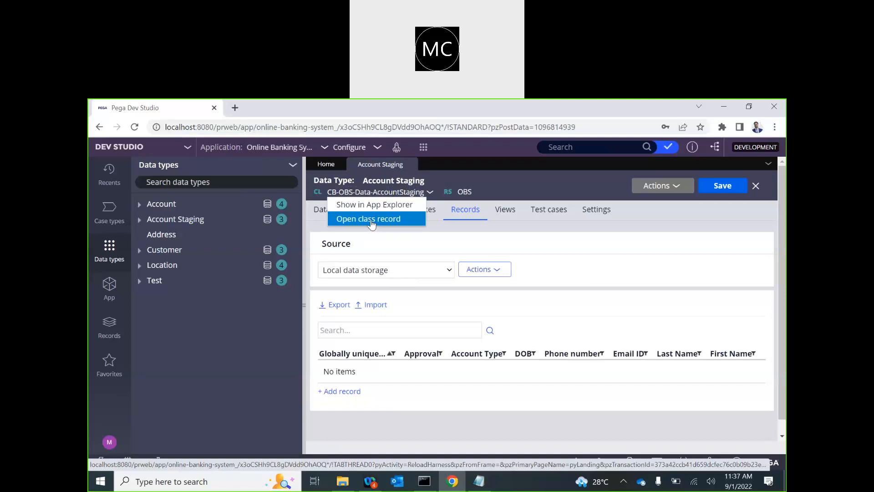
left_click(371, 220)
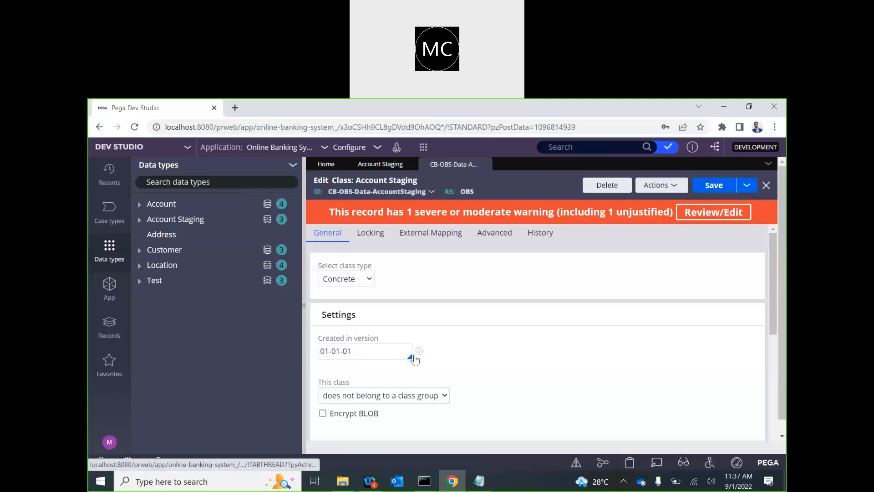
scroll(414, 359, "down", 4)
left_click(323, 380)
left_click(710, 179)
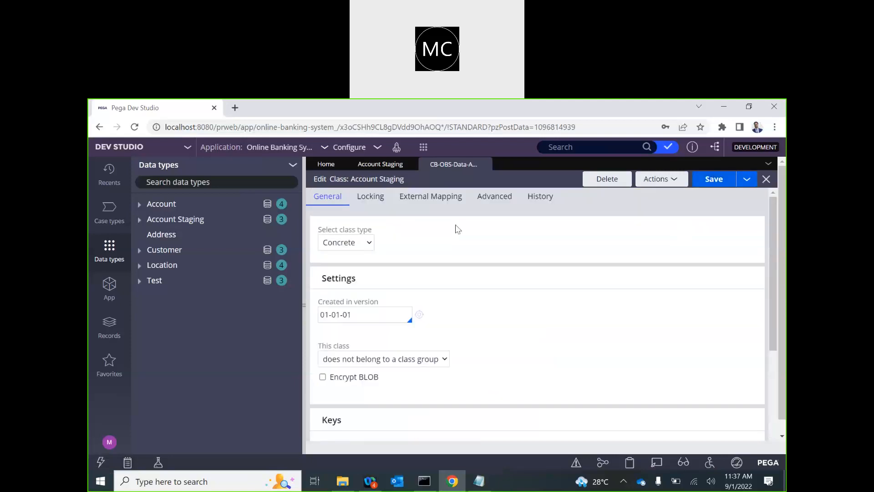
Step: Close the class record and Account Staging tabs to return to Home
left_click(484, 164)
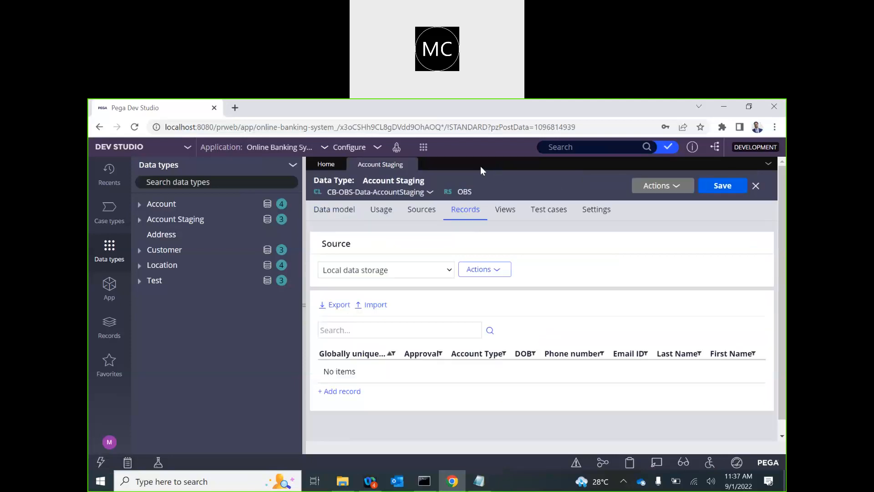
left_click(410, 164)
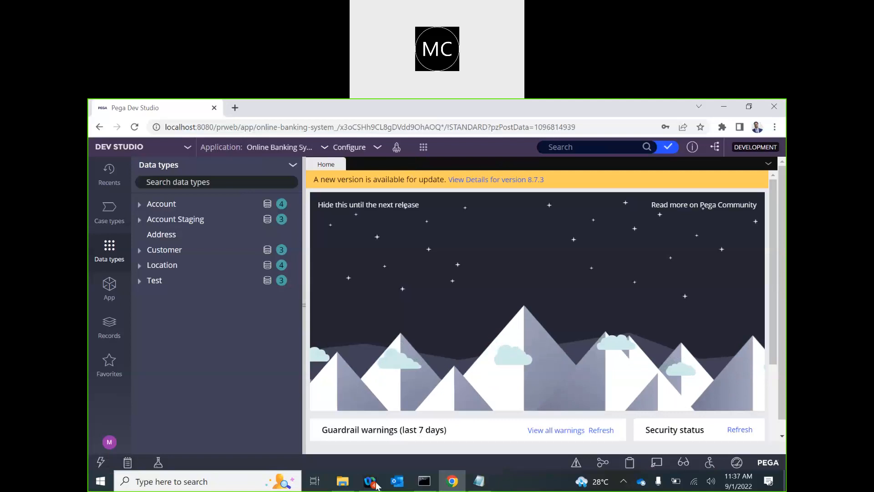
left_click(342, 481)
left_click(204, 184)
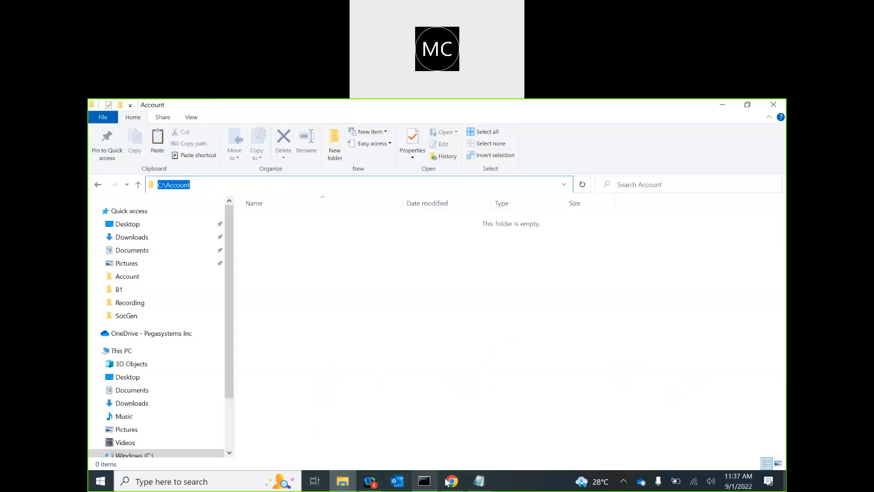
mouse_move(453, 485)
left_click(445, 437)
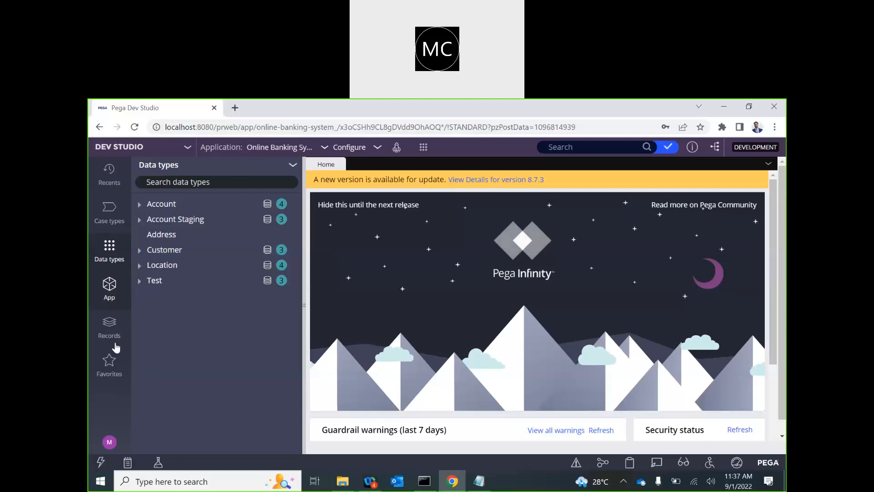
Step: Create a new Service Package named FL from the Service Package instance list
left_click(109, 325)
scroll(253, 371, "down", 3)
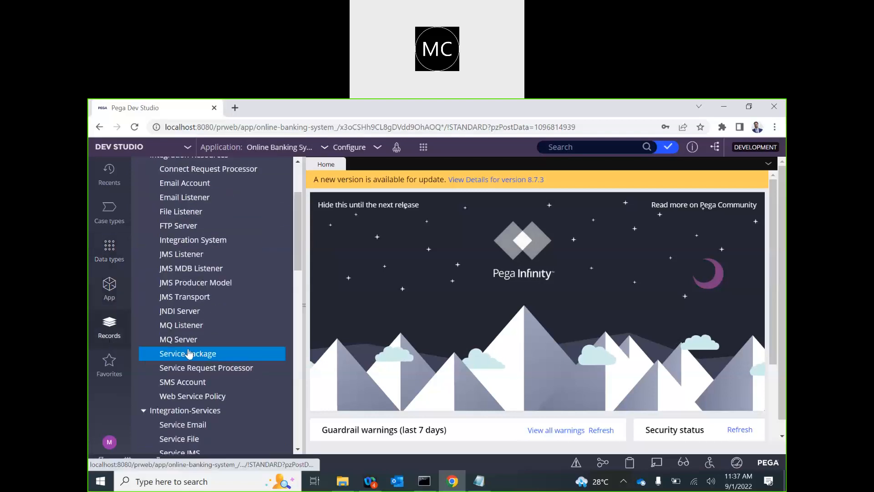
left_click(253, 354)
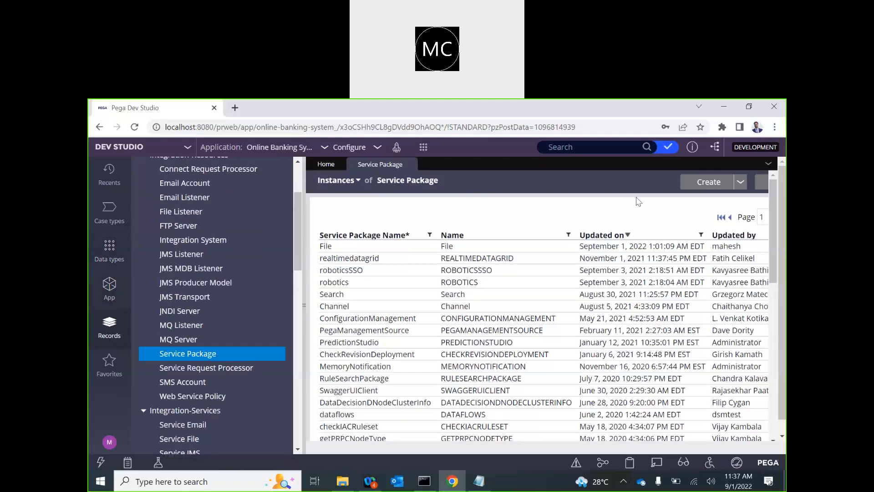
left_click(707, 181)
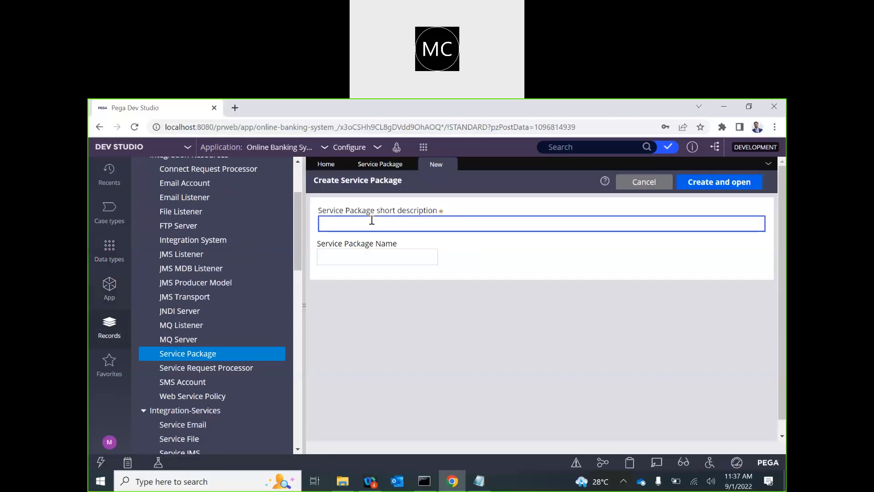
left_click(343, 257)
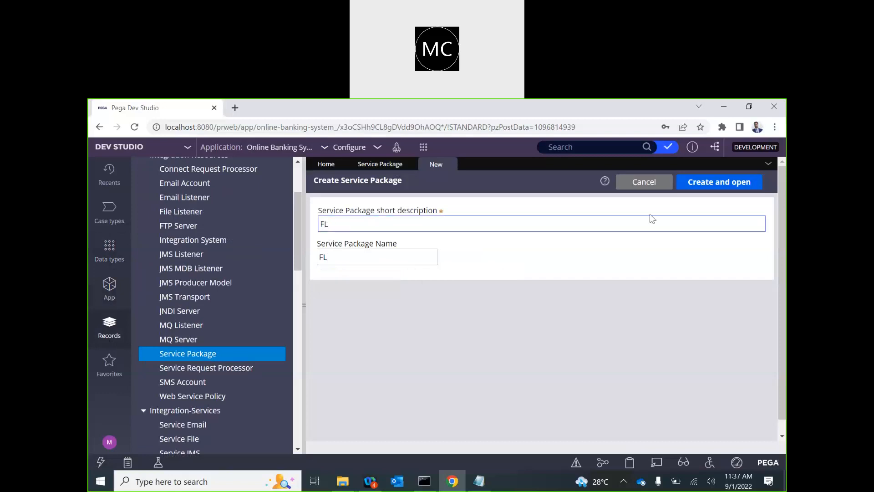
left_click(719, 182)
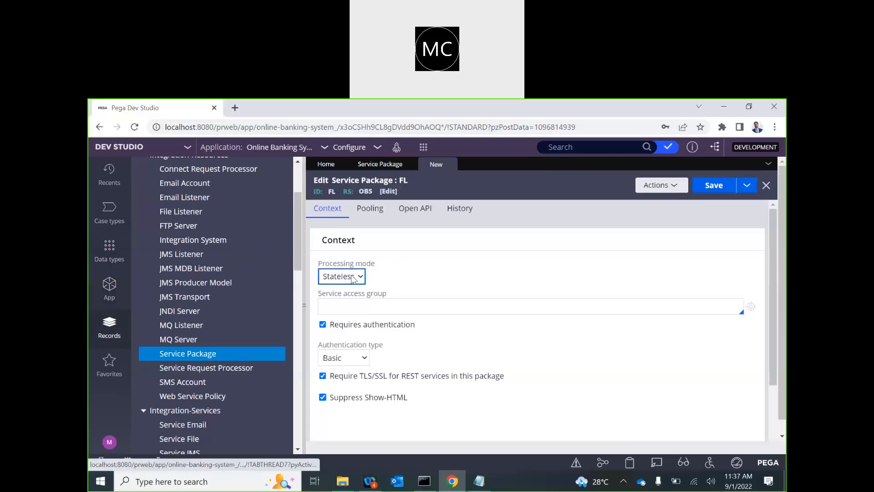
Step: Keep FL stateless, set access group OBS:Authors, drop required authentication, and save
left_click(353, 276)
left_click(438, 264)
left_click(372, 310)
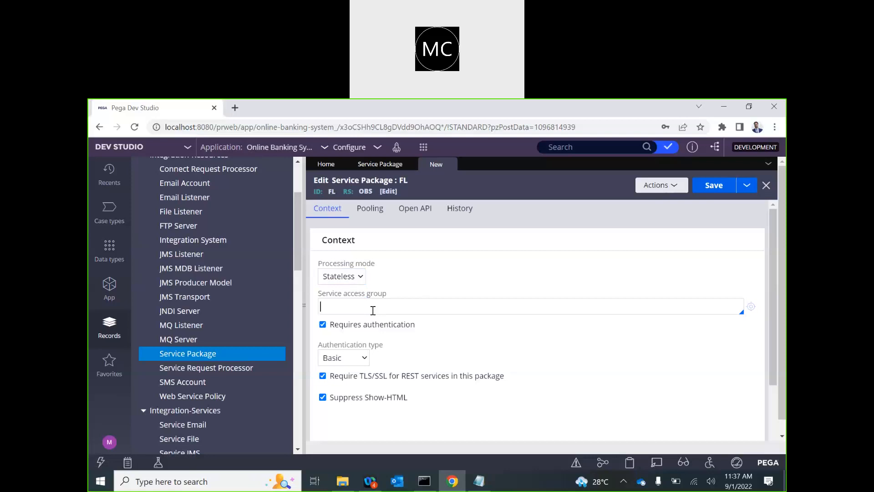
type("OBS")
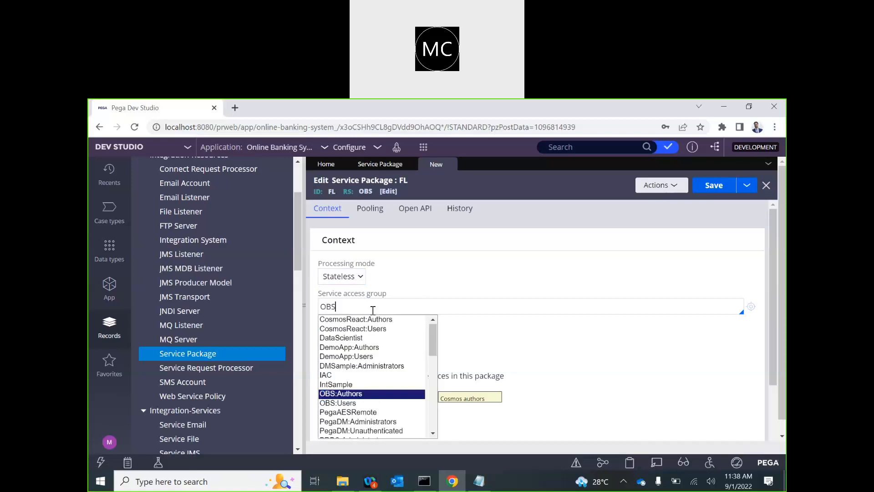
key("Return")
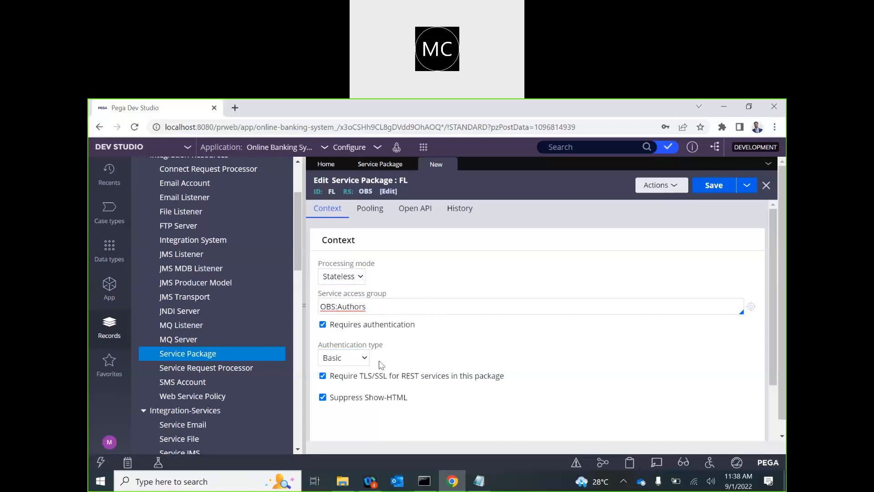
scroll(378, 362, "down", 3)
scroll(374, 357, "up", 2)
left_click(323, 325)
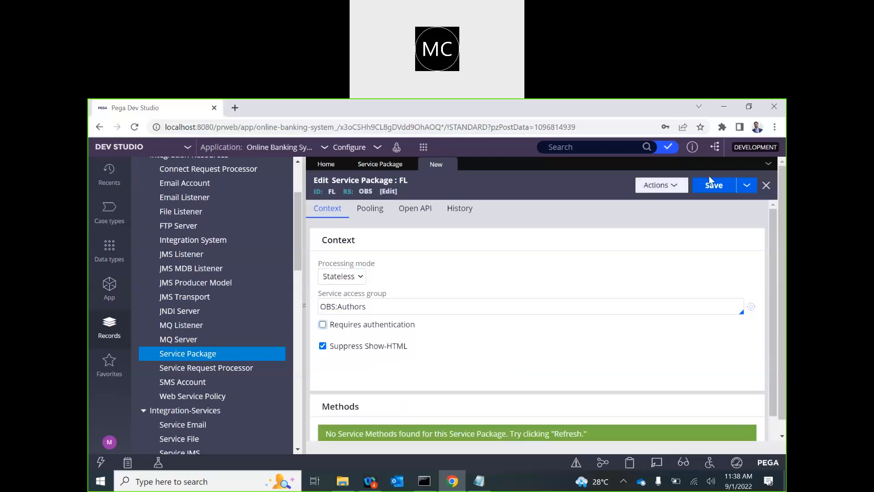
left_click(721, 187)
Step: Close the Service Package list and bring up the Service File records list
scroll(381, 282, "down", 1)
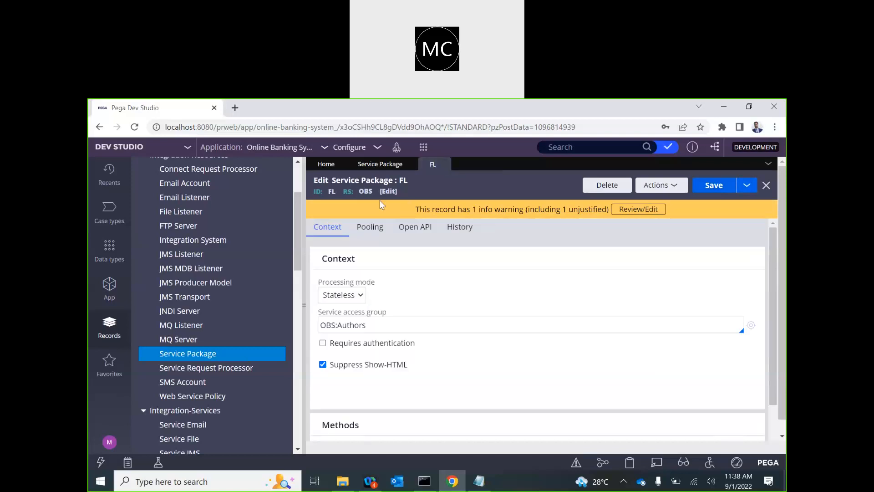
left_click(410, 164)
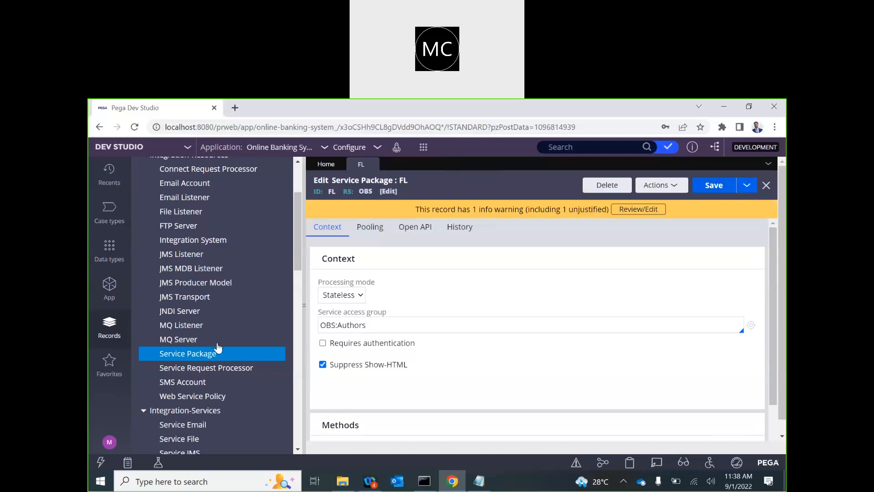
scroll(218, 347, "up", 3)
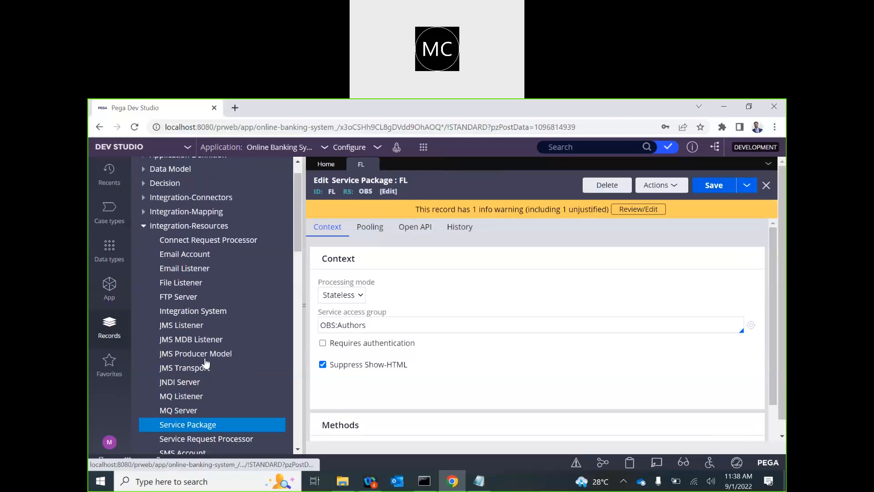
scroll(203, 322, "down", 12)
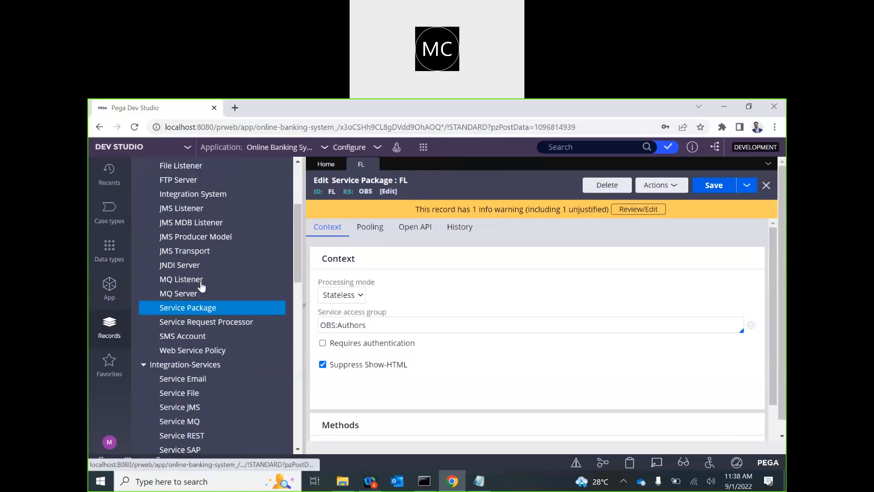
left_click(179, 221)
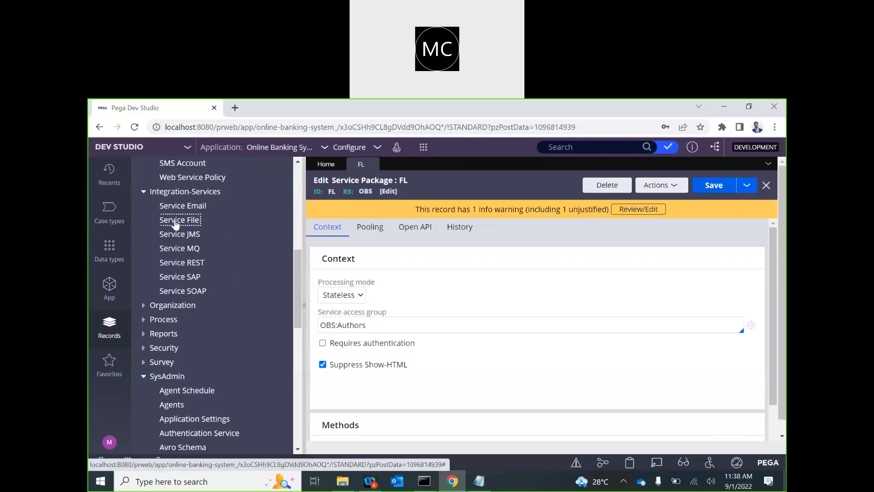
Step: Create service file AccountFile with customer package FL and customer class Customer, and open it
left_click(732, 184)
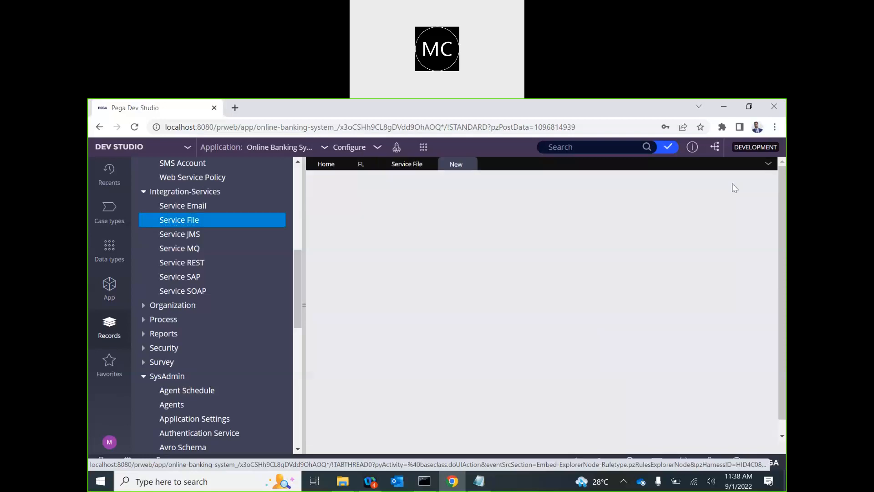
left_click(376, 258)
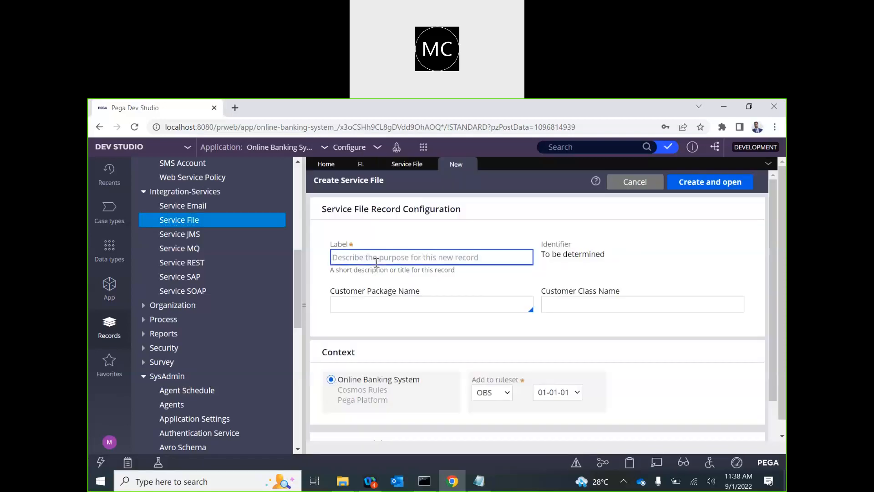
type("AccountFile")
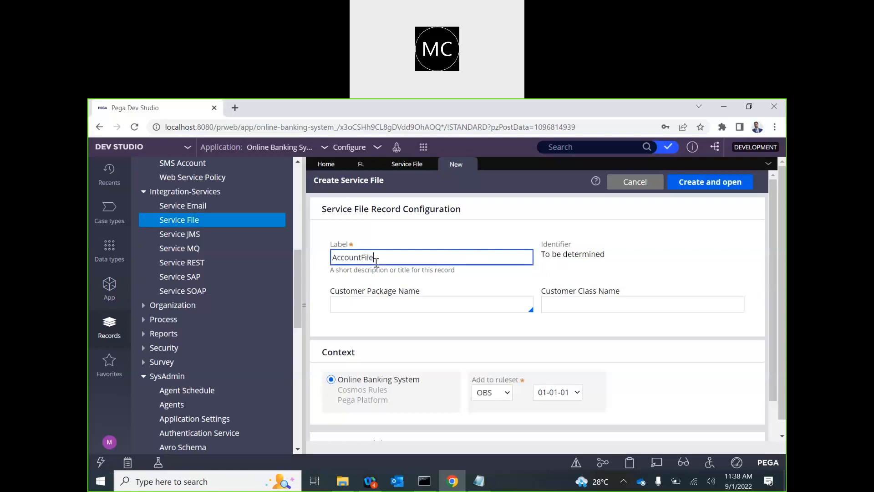
left_click(394, 308)
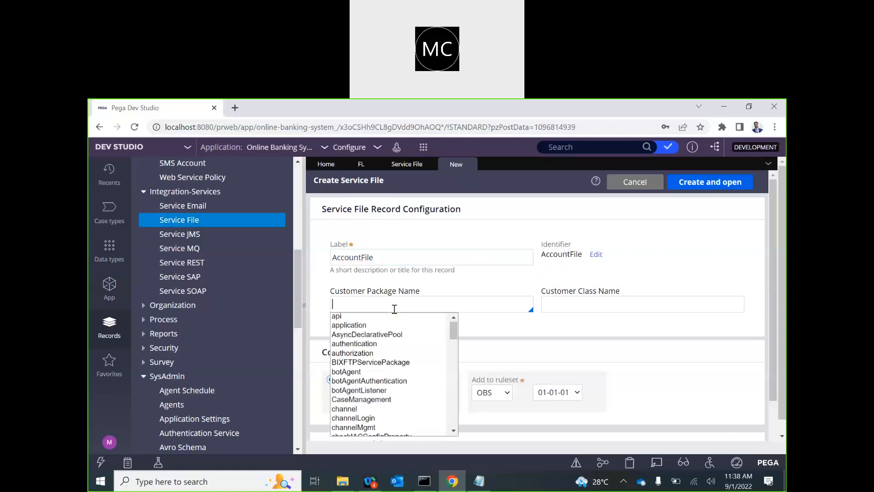
type("fl")
key("Return")
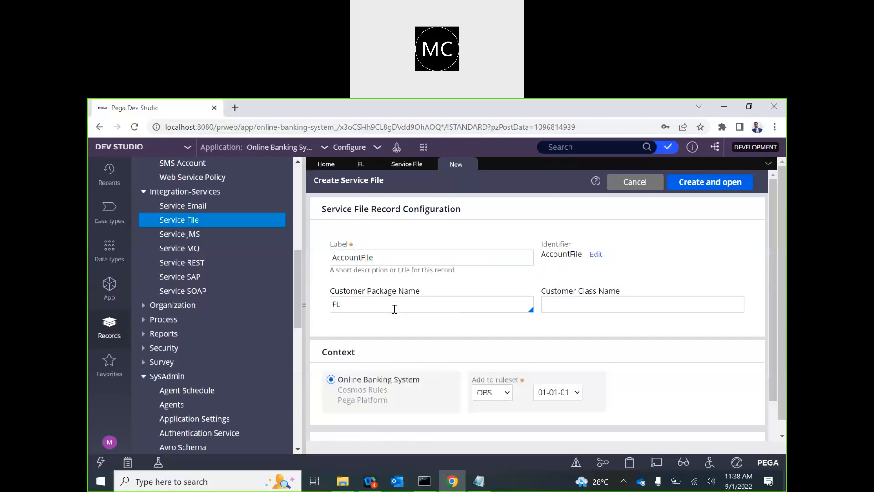
left_click(563, 302)
type("Customer")
left_click(692, 187)
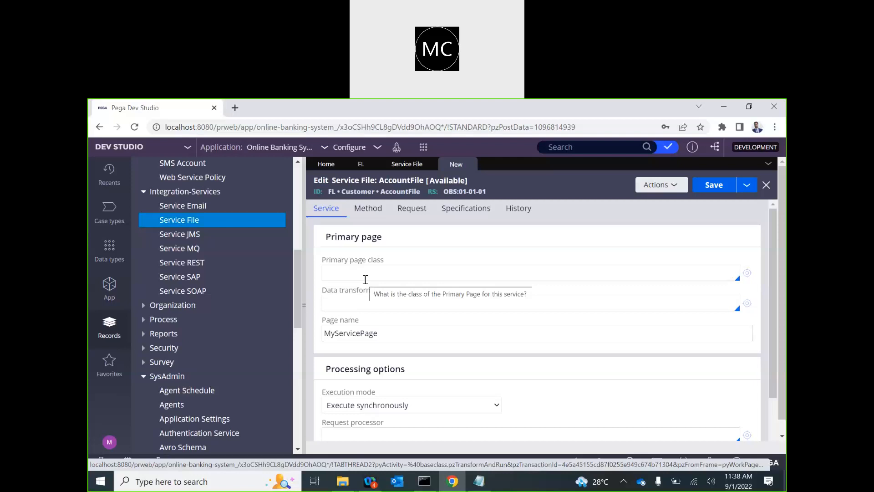
Step: Set the primary page class to CB-OBS-Work from the autocomplete suggestions
left_click(358, 275)
type("CB")
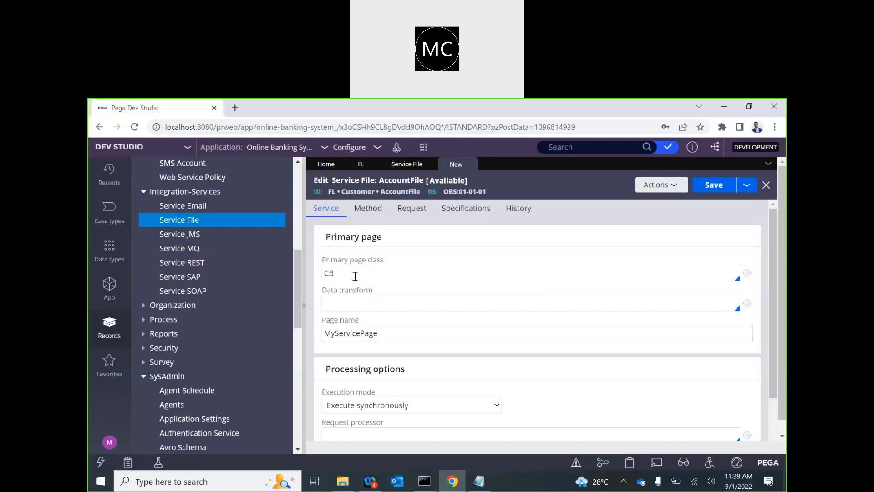
type("-")
type("O")
type("S")
type("BS-Work")
key("Down")
key("Up")
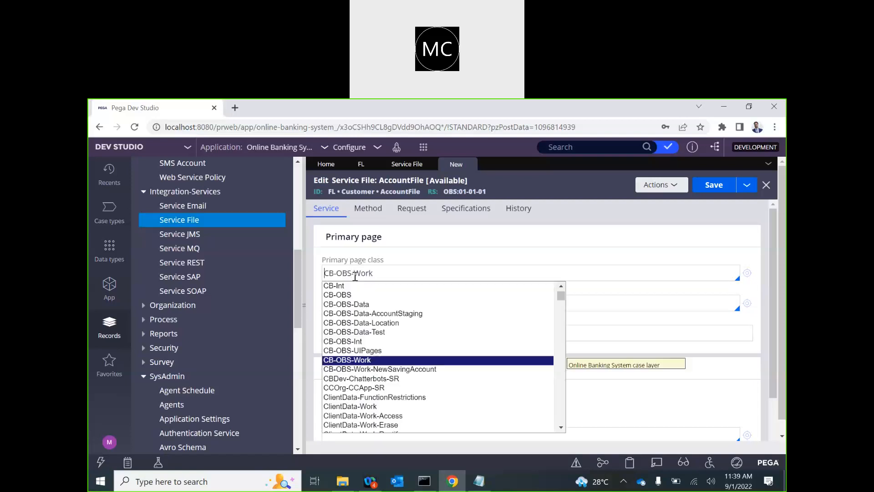
key("Return")
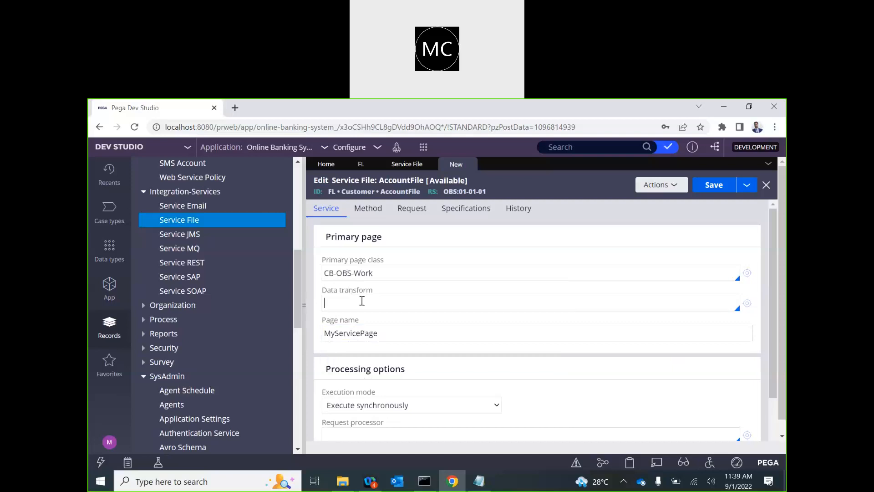
Step: Leave the execution mode synchronous, then bring up the Method settings
scroll(362, 301, "down", 2)
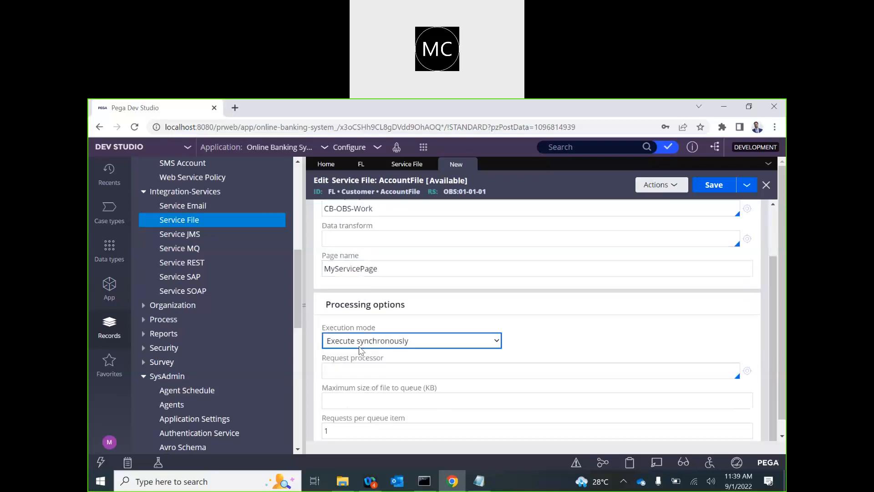
left_click(367, 345)
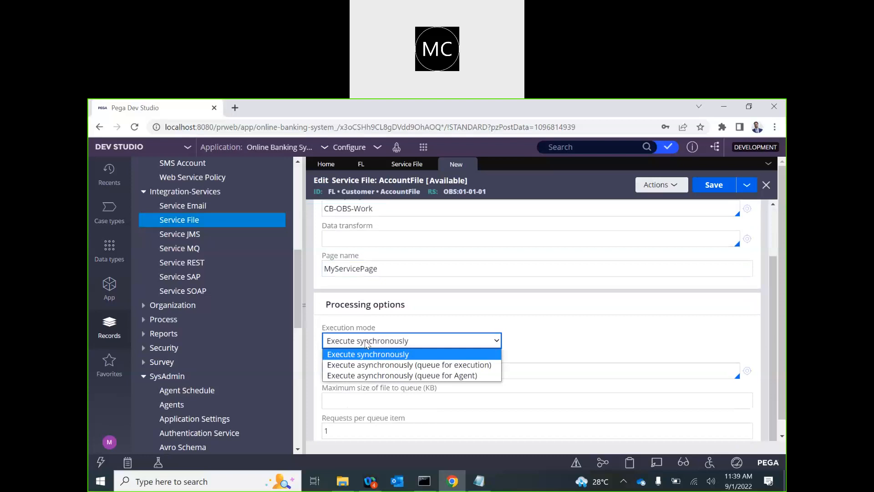
left_click(548, 326)
scroll(548, 326, "down", 1)
left_click(371, 380)
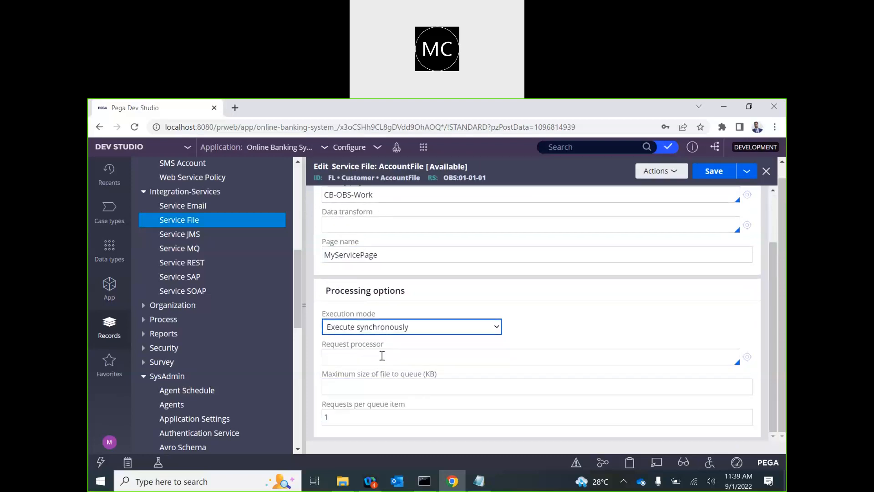
left_click(444, 359)
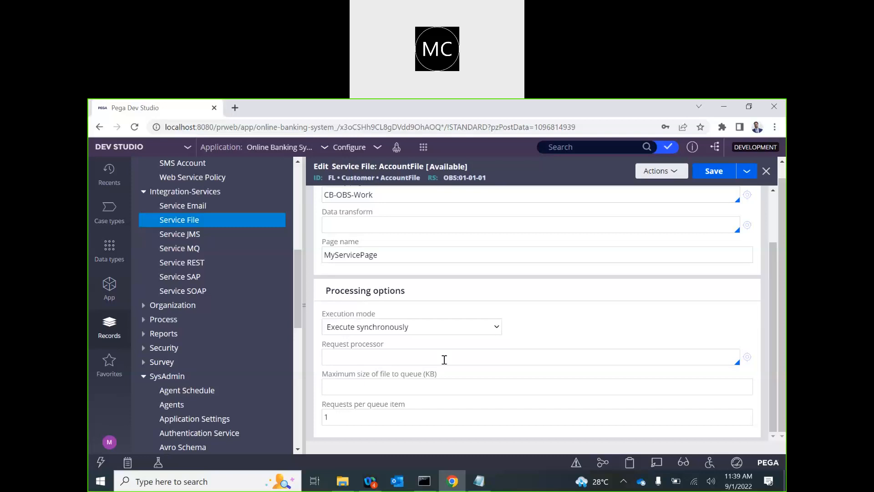
scroll(444, 359, "up", 2)
left_click(463, 311)
scroll(464, 311, "down", 1)
scroll(463, 311, "up", 1)
left_click(368, 195)
left_click(580, 244)
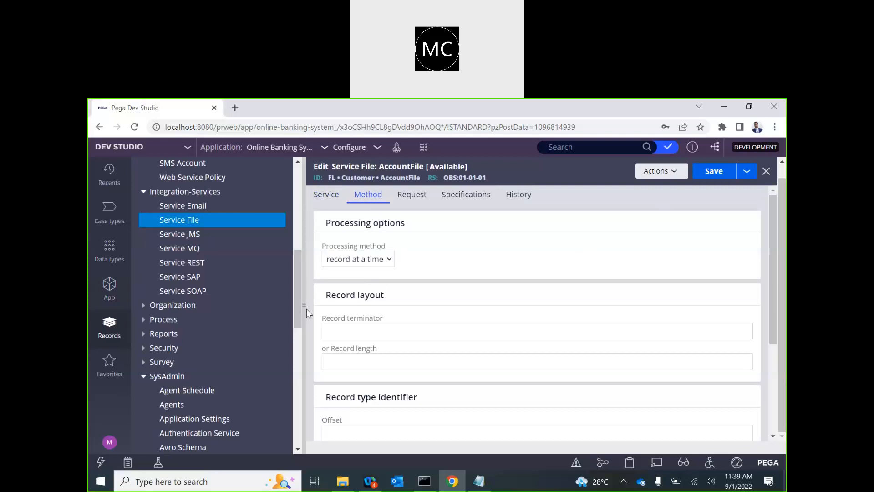
Step: Keep record-at-a-time processing and enter ; as the record terminator
left_click(361, 260)
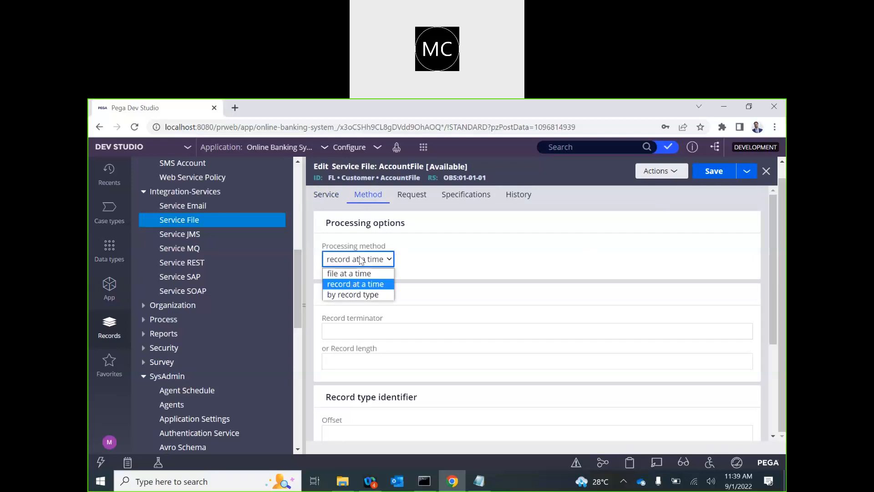
left_click(349, 284)
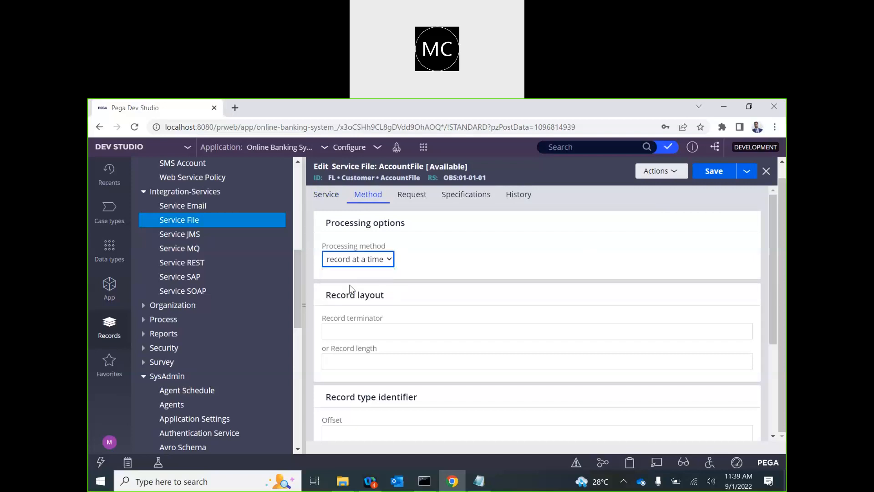
left_click(304, 309)
left_click(183, 332)
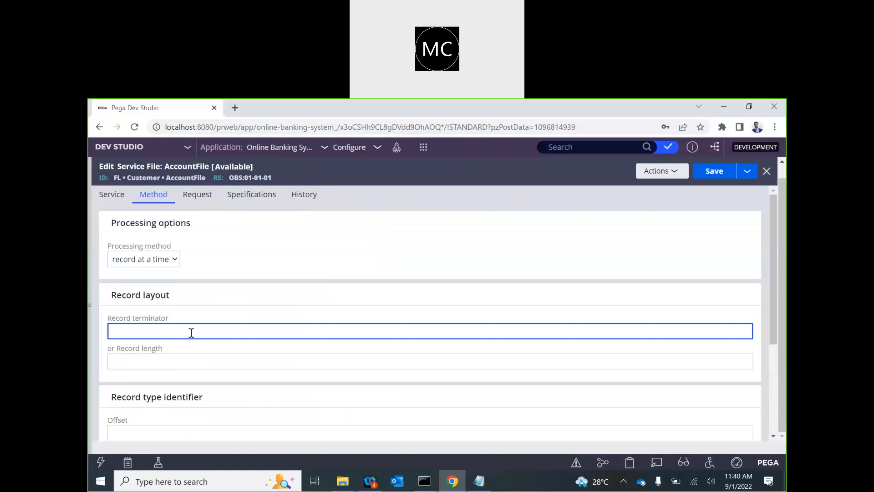
type(";")
scroll(191, 332, "down", 1)
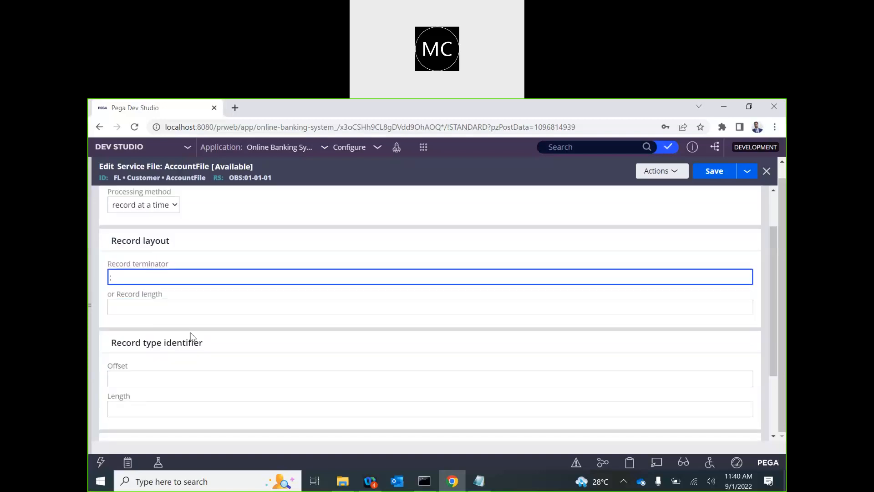
left_click(142, 301)
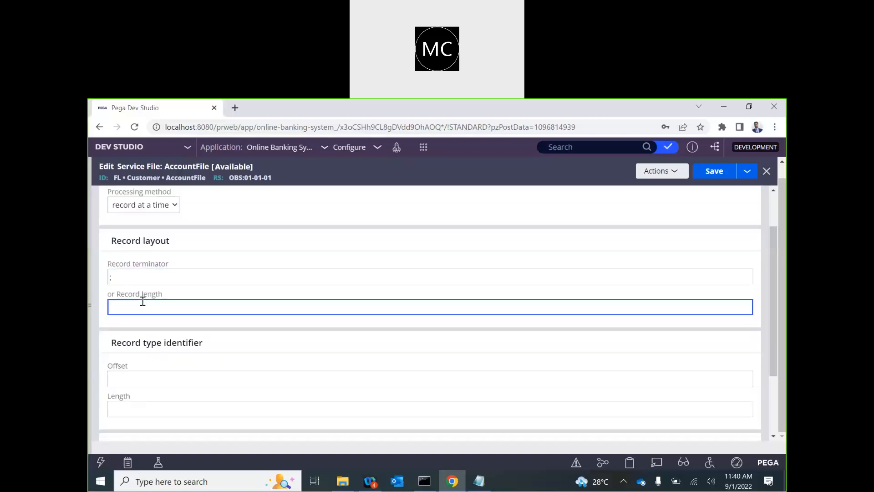
Step: Keep the data mode as text only and bring up the Request settings
scroll(143, 301, "down", 2)
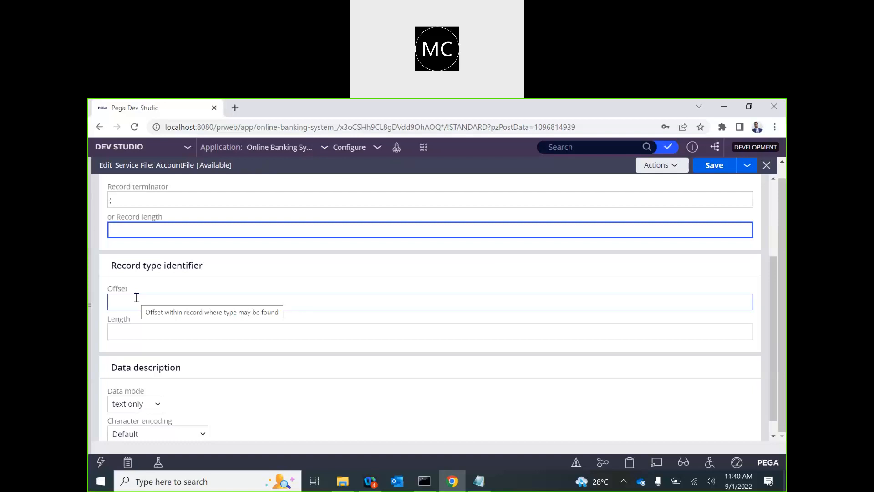
scroll(245, 363, "down", 1)
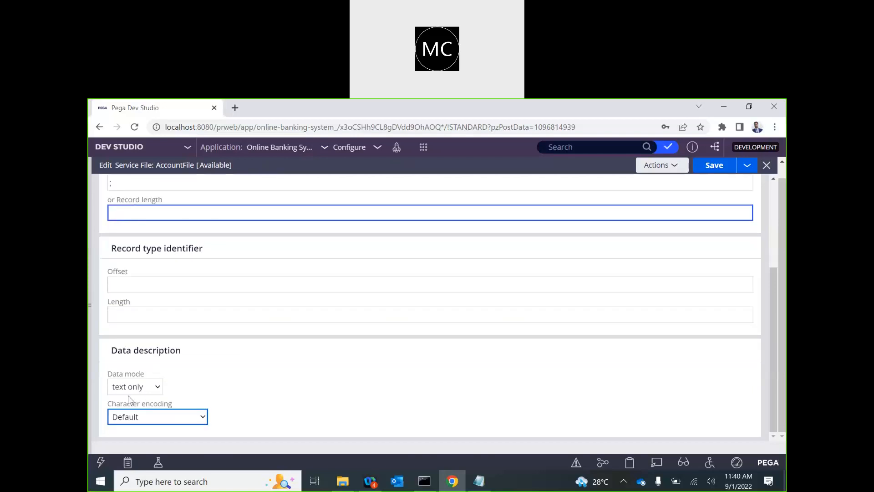
left_click(122, 387)
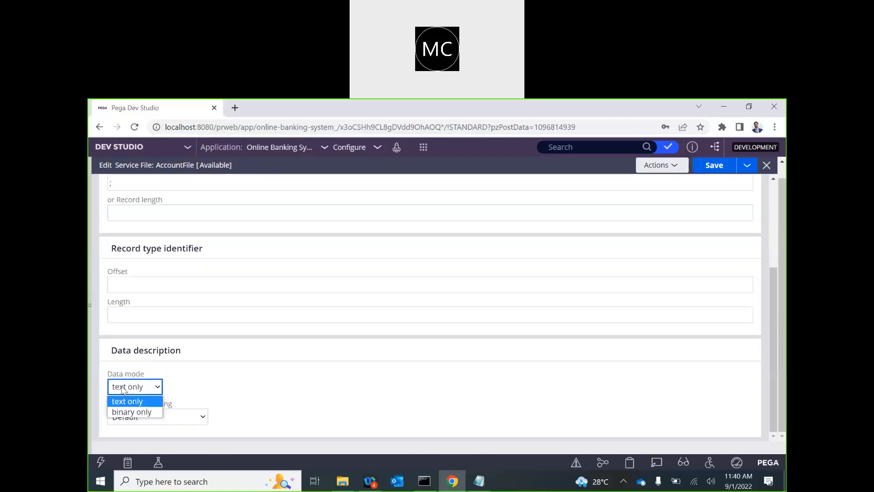
left_click(223, 386)
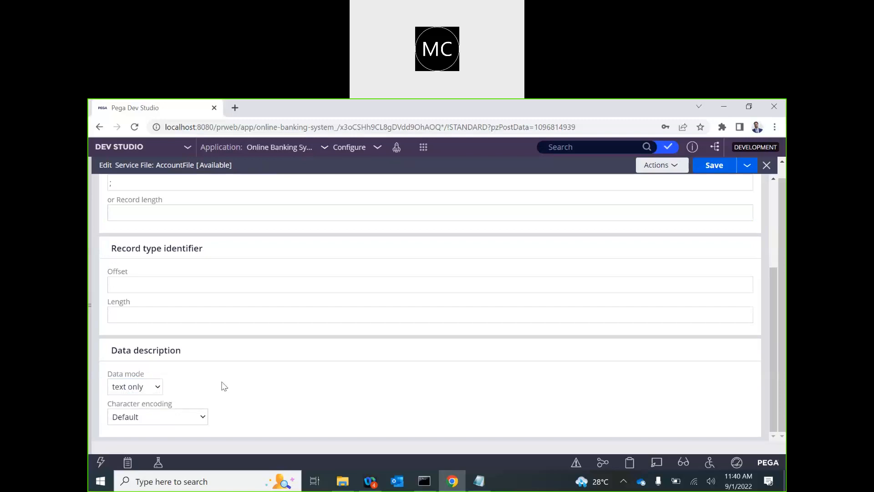
scroll(223, 385, "up", 5)
left_click(195, 199)
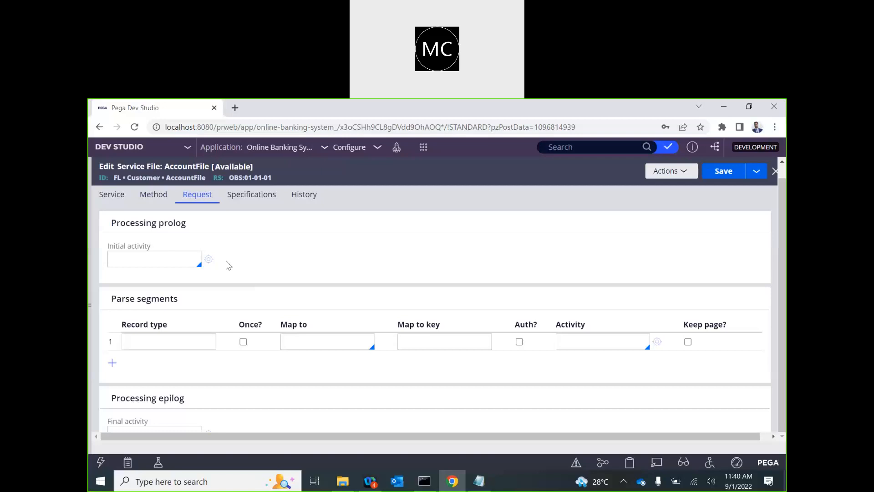
Step: Focus the first parse segment's Map to and record type fields, then bring up the Notepad field notes
left_click(302, 345)
left_click(313, 339)
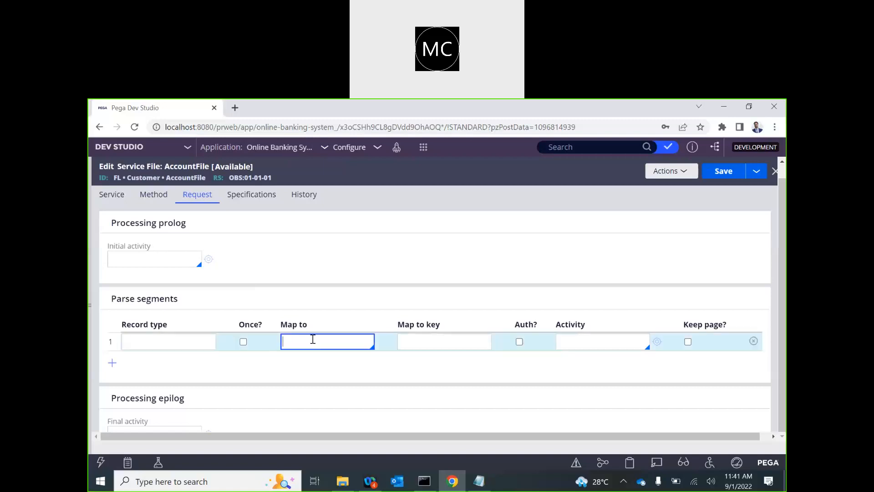
left_click(185, 338)
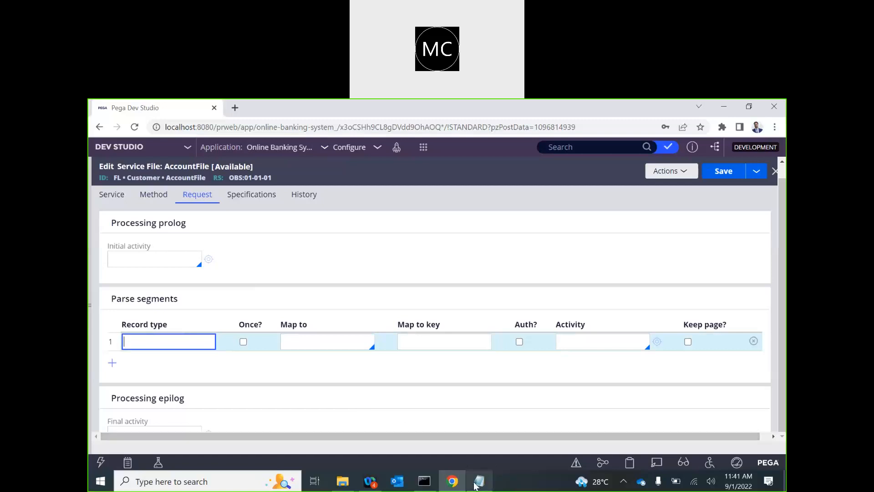
left_click(479, 481)
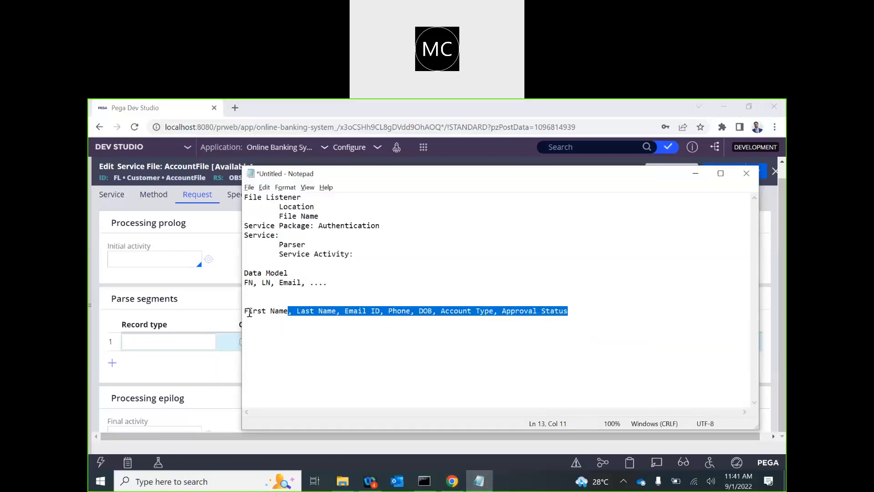
Step: Insert 0 at the start of the Notepad field-list line and select it for copying
left_click(247, 312)
key("Home")
type("0")
left_click(248, 323)
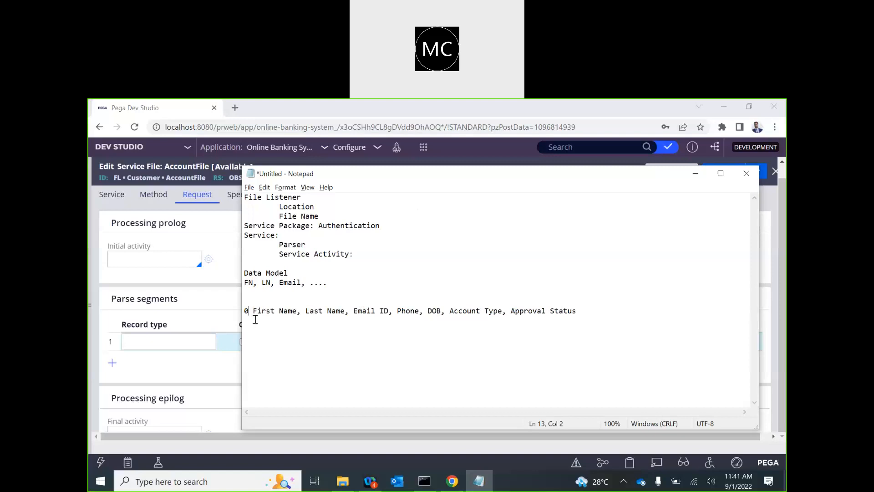
left_click_drag(247, 311, 245, 312)
key("ctrl+c")
left_click(176, 342)
Step: Paste record type 0 with Once?, then add segment rows with record types 9 and 1
key("ctrl+v")
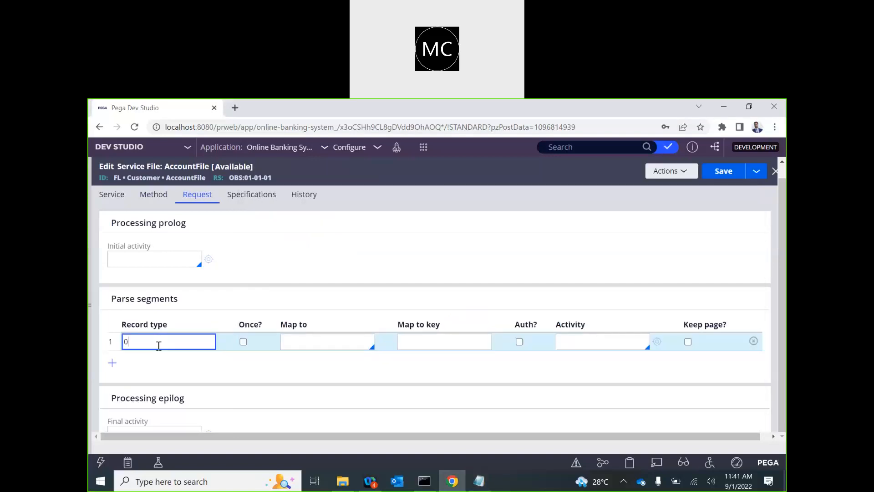
left_click(244, 342)
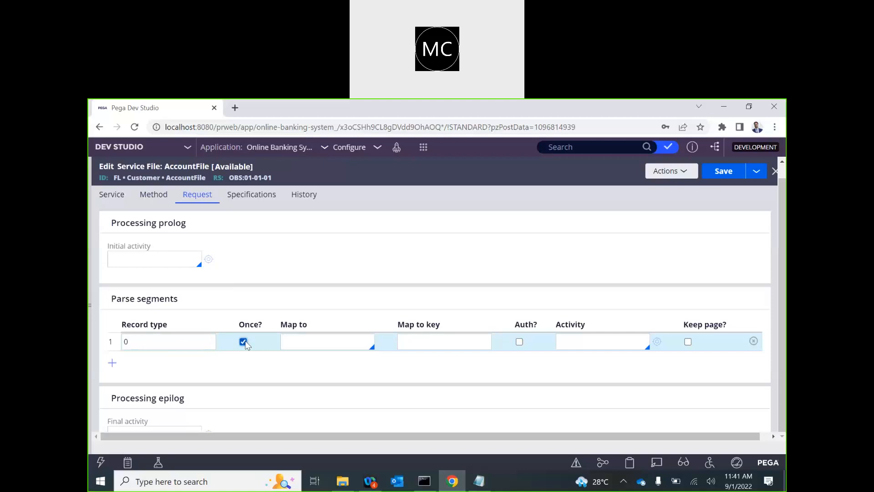
left_click(112, 363)
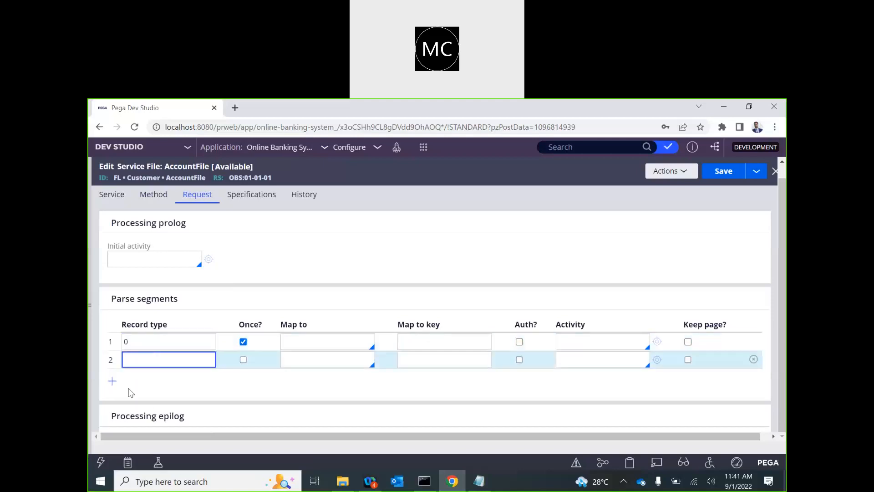
left_click(112, 381)
type("9")
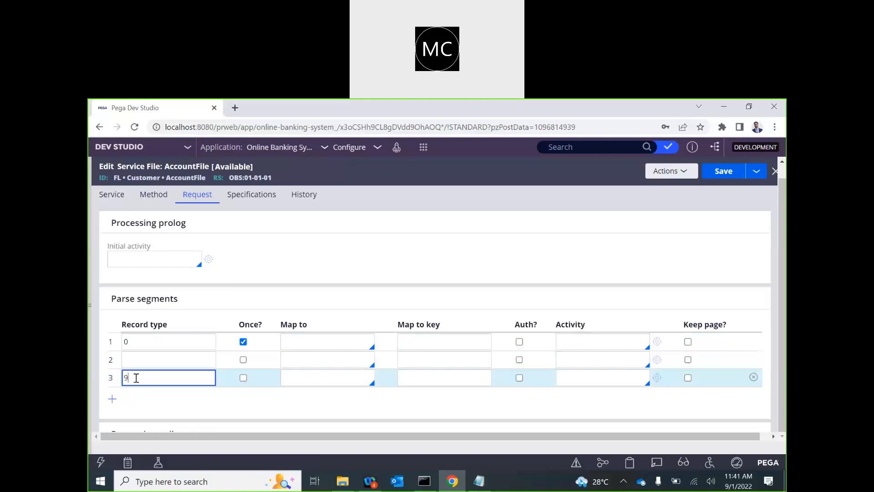
left_click(243, 378)
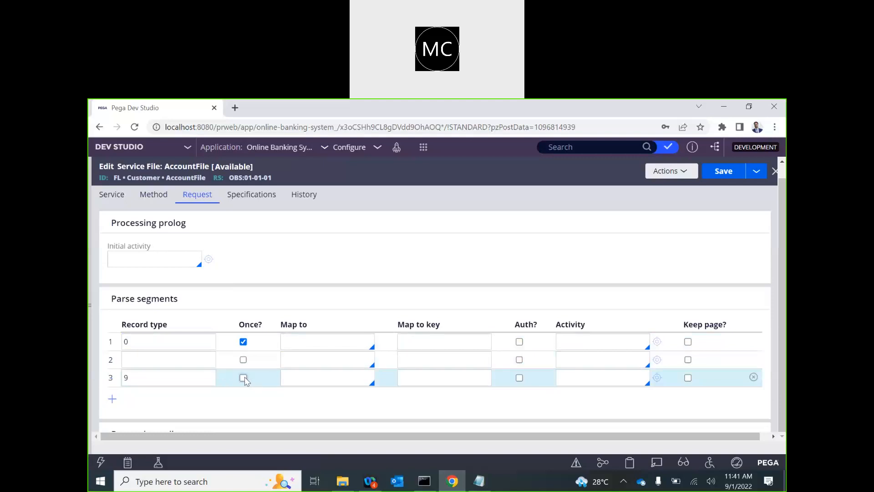
left_click(167, 361)
type("1")
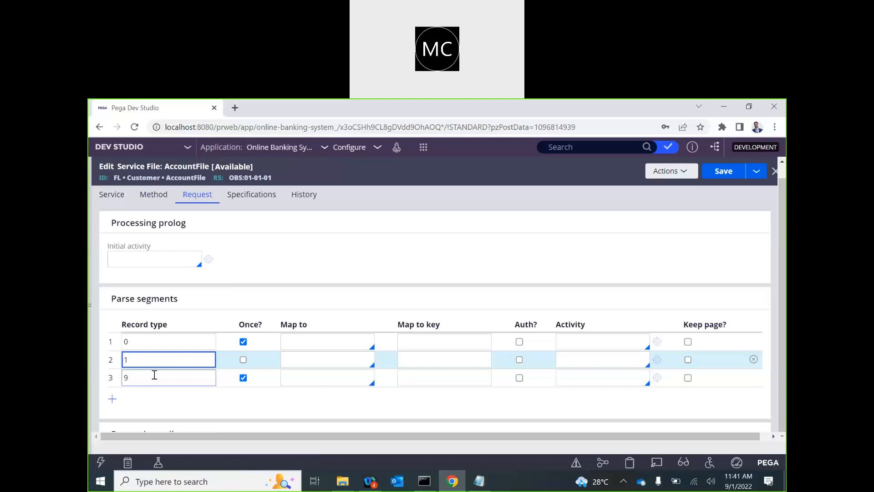
Step: Delete the record type 1 and 9 segments, clear the remaining record type, and untick Once?
left_click(752, 360)
left_click(752, 360)
left_click(158, 341)
key("BackSpace")
left_click(246, 343)
left_click(241, 343)
left_click(241, 345)
Step: Map the segment to Delimited ParseRule, remove the empty row, and start a new rule for its key
left_click(306, 338)
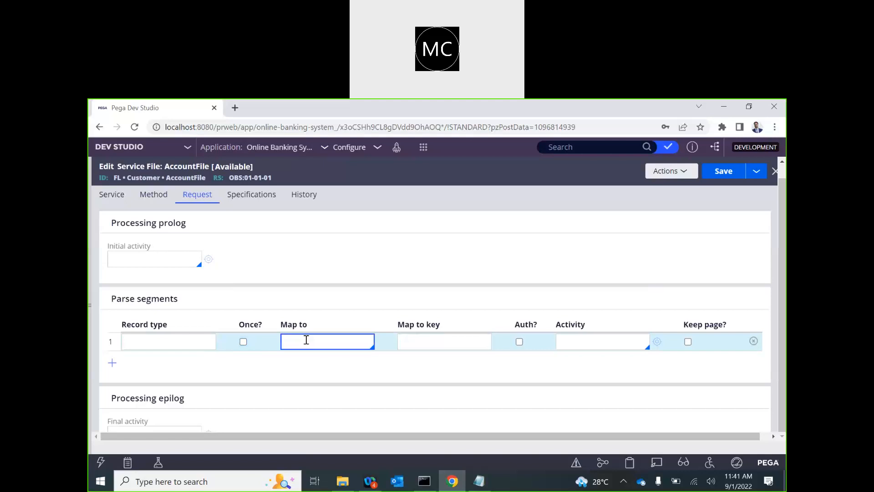
key("Down")
key("Down")
key("Down")
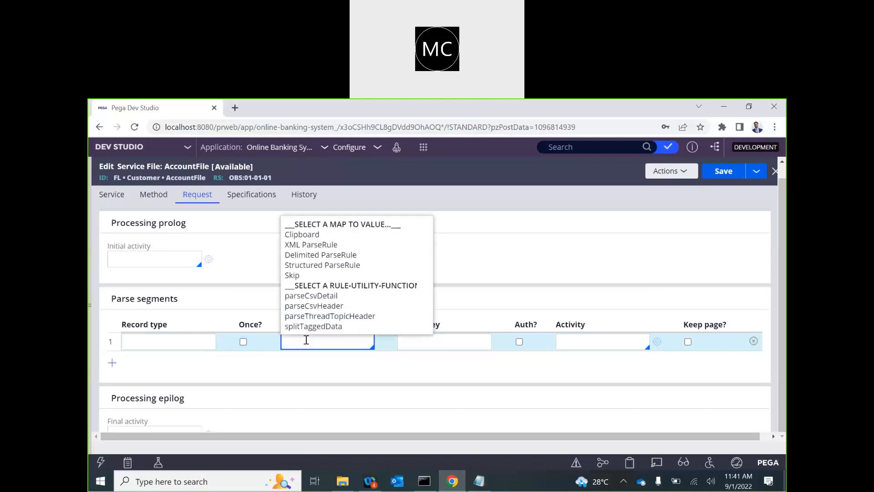
key("Down")
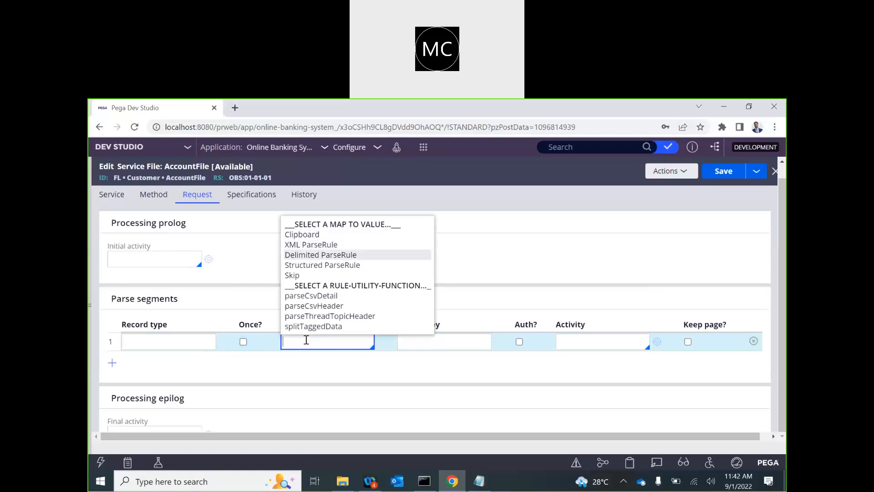
key("Return")
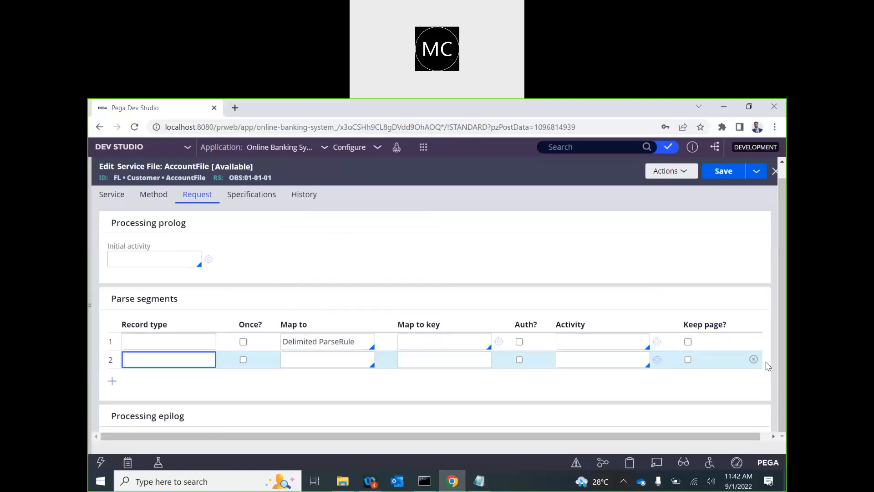
left_click(753, 359)
left_click(447, 344)
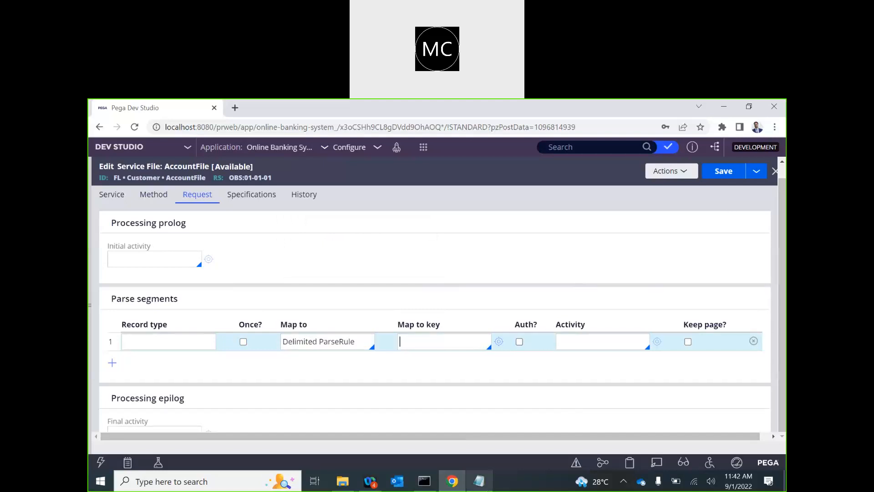
left_click(478, 481)
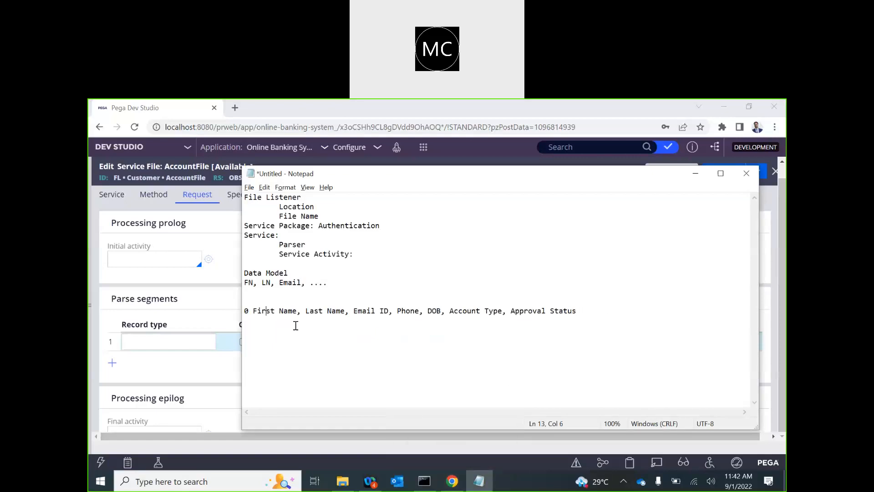
key("alt+Tab")
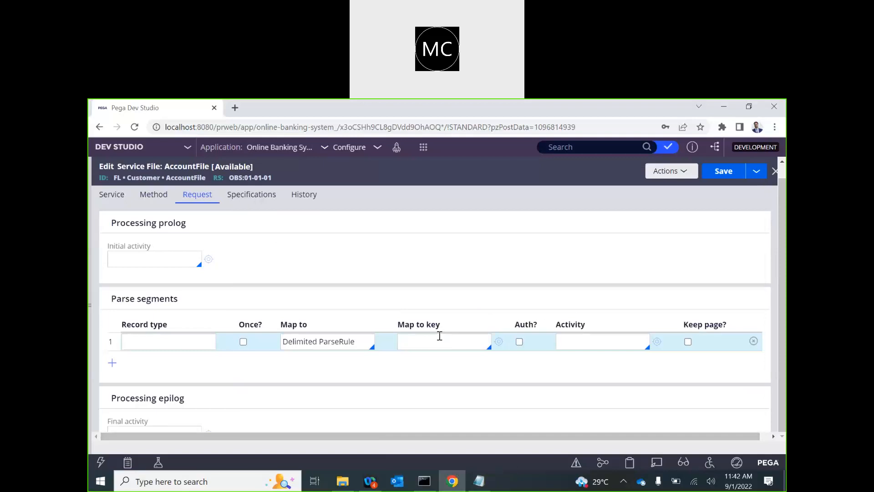
left_click(500, 343)
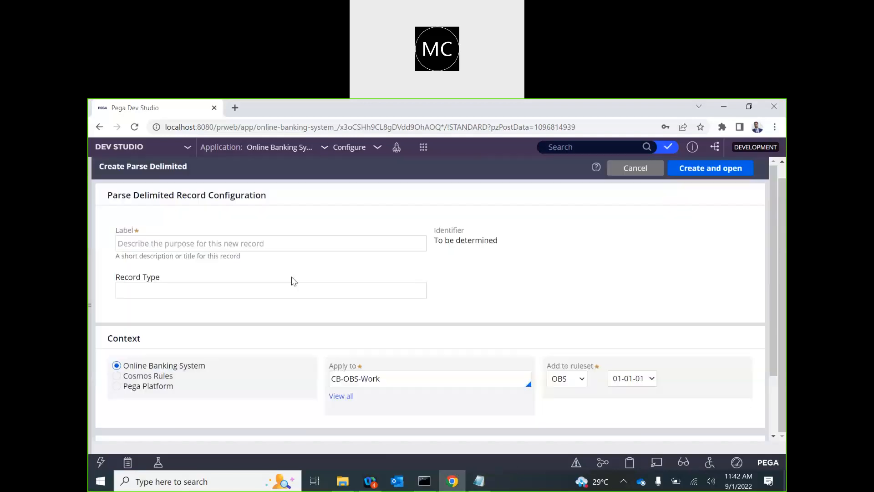
Step: Label the delimited parse rule AccountParser with record type acc, and create it
left_click(168, 245)
left_click(153, 289)
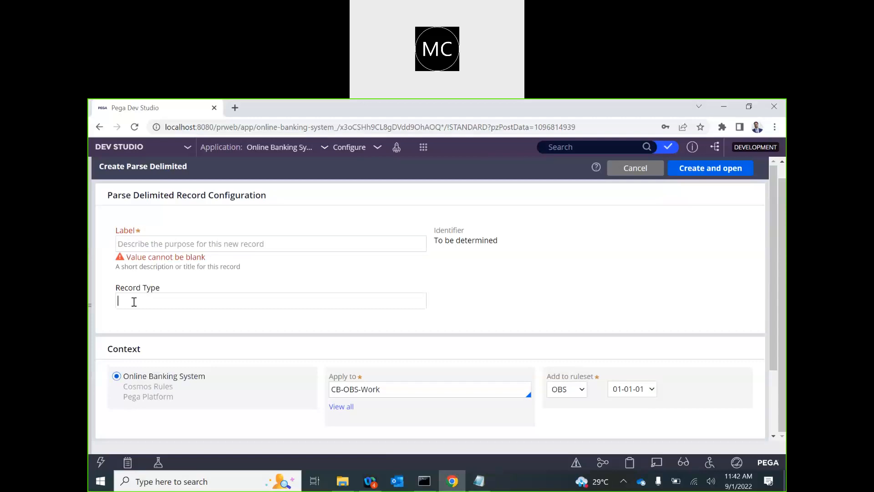
left_click(134, 246)
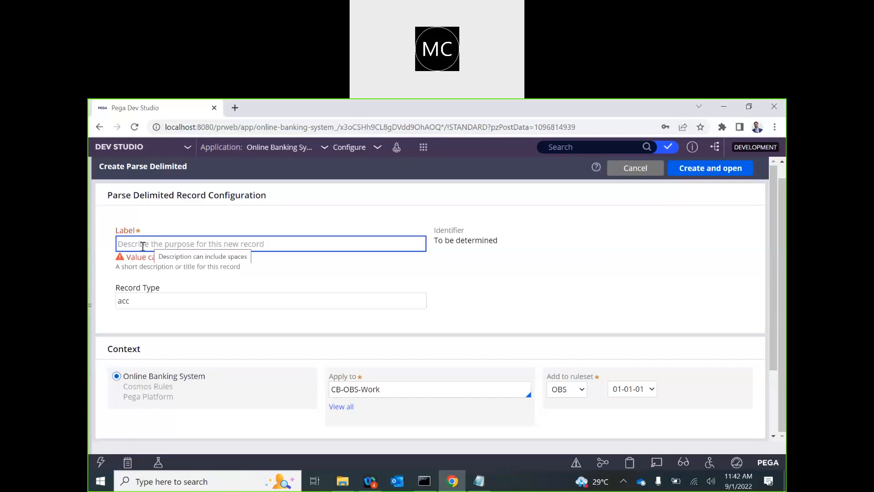
type("process")
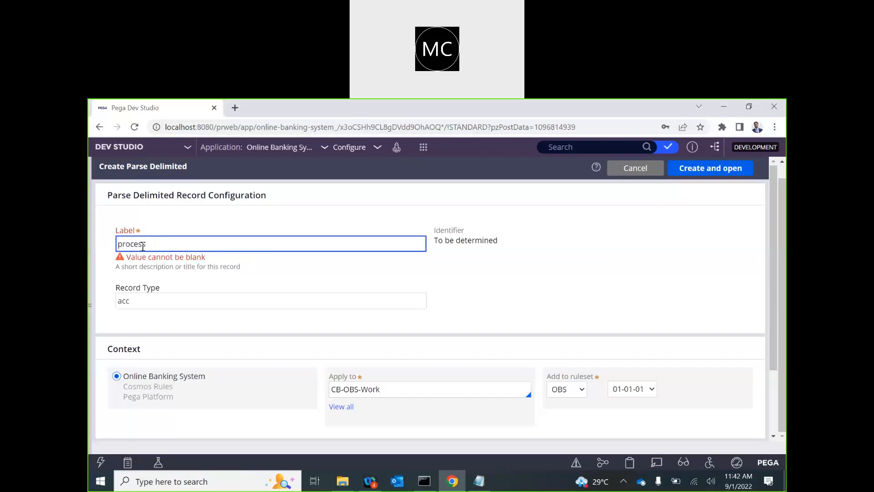
key("BackSpace")
key("BackSpace")
key("BackSpace")
key("BackSpace")
key("BackSpace")
key("BackSpace")
type("AccountParse")
left_click(201, 269)
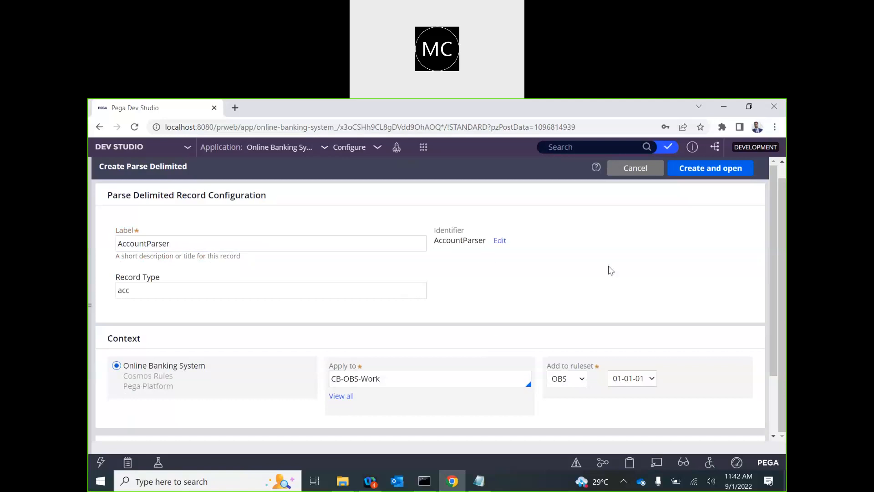
left_click(700, 172)
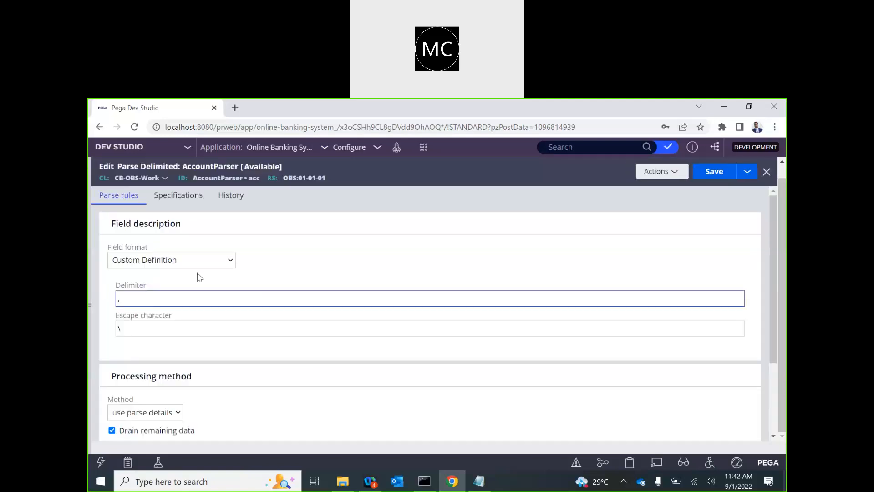
Step: Review AccountParser's comma delimiter and escape character settings, checking against the AccountFile service file
left_click(136, 304)
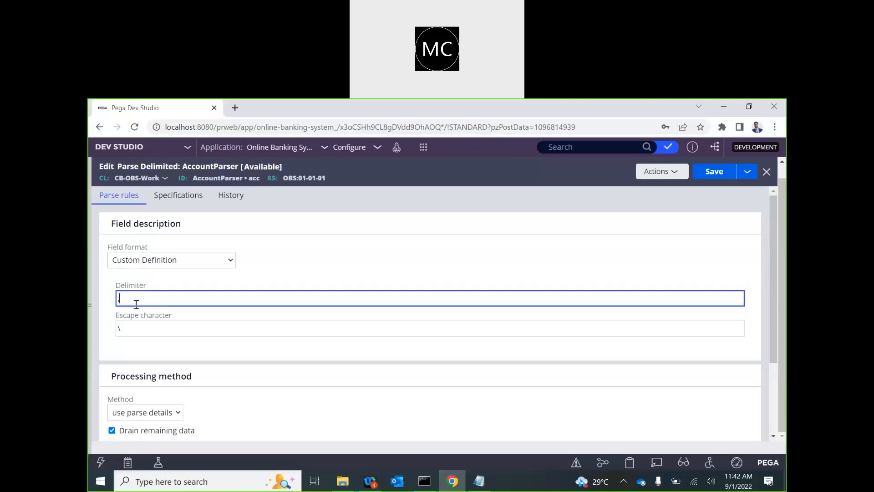
left_click(138, 330)
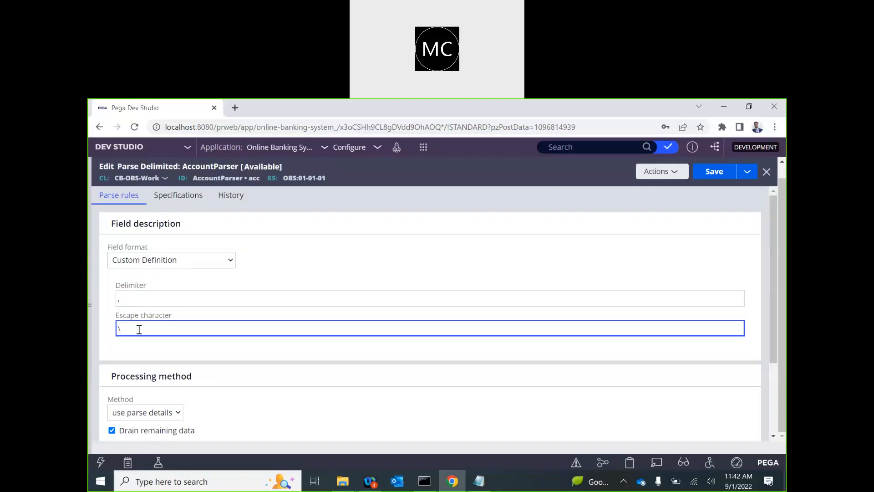
scroll(153, 326, "down", 3)
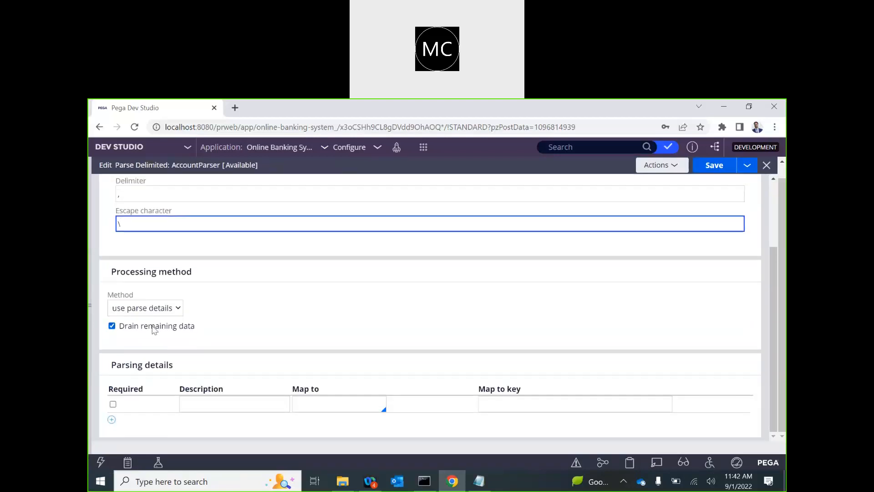
scroll(231, 314, "up", 3)
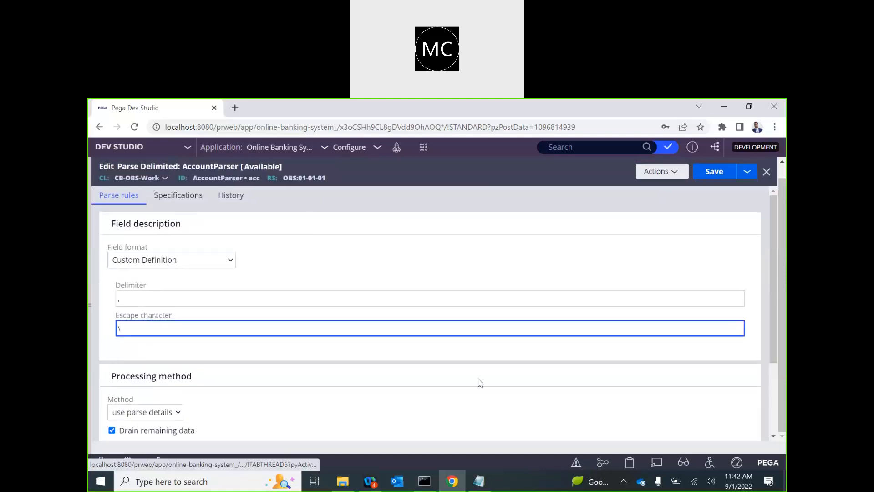
scroll(477, 376, "down", 3)
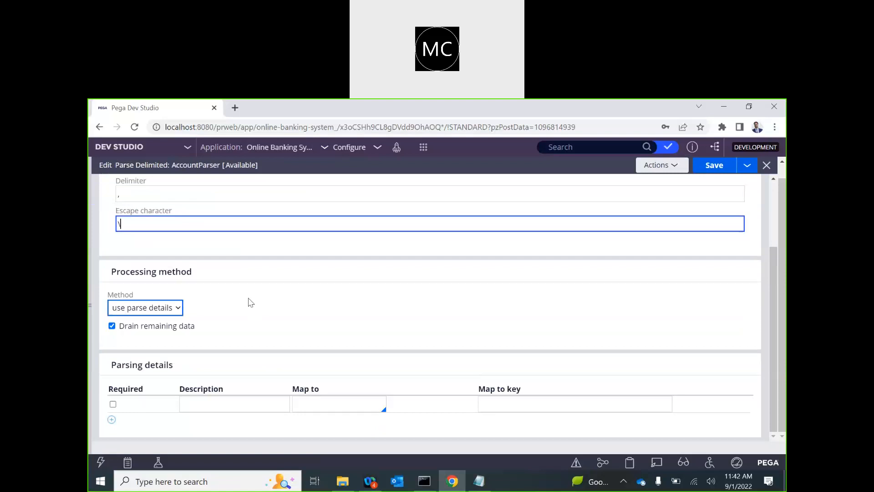
scroll(248, 302, "up", 3)
left_click(237, 166)
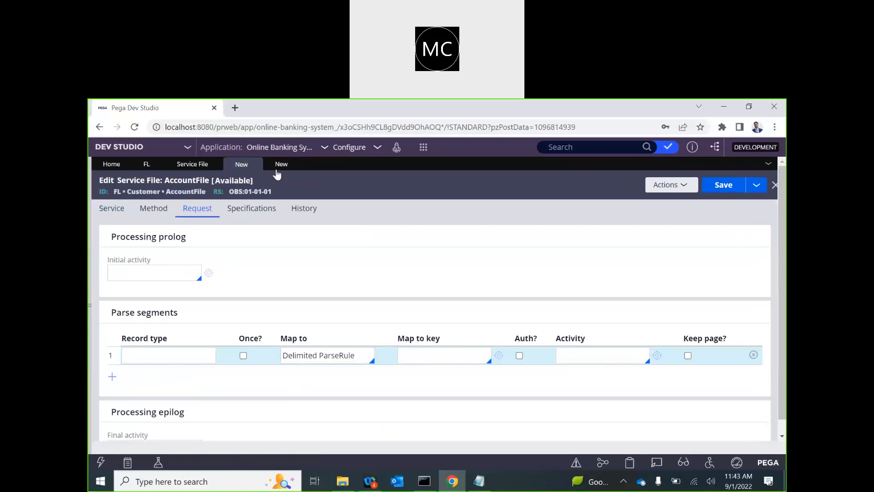
left_click(279, 164)
left_click(139, 316)
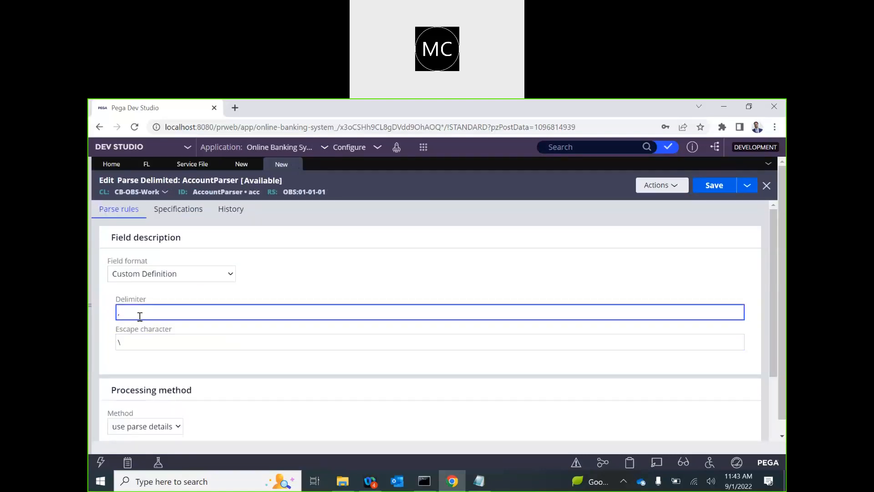
left_click_drag(124, 315, 112, 315)
scroll(294, 339, "down", 2)
Step: Map the parsing row to Clipboard with key AccStg, delete the empty second row, and start creating AccStg
left_click(308, 418)
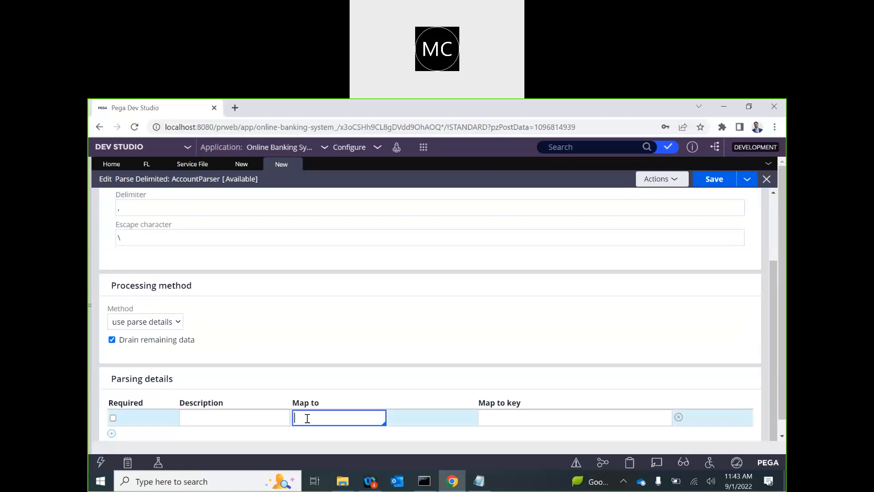
key("Down")
key("Return")
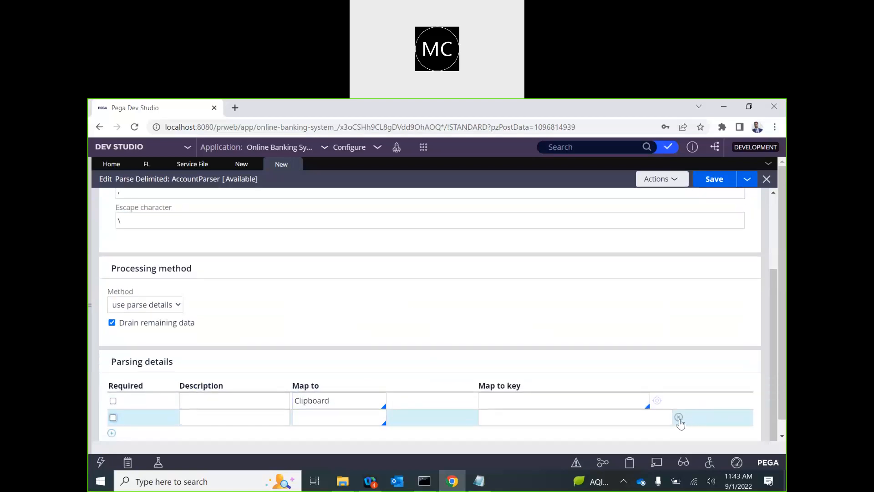
left_click(679, 417)
left_click(355, 418)
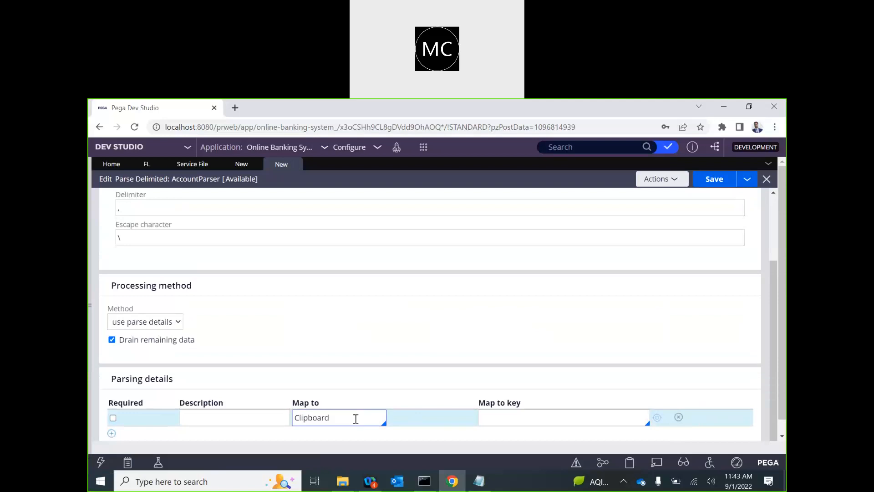
scroll(338, 318, "up", 3)
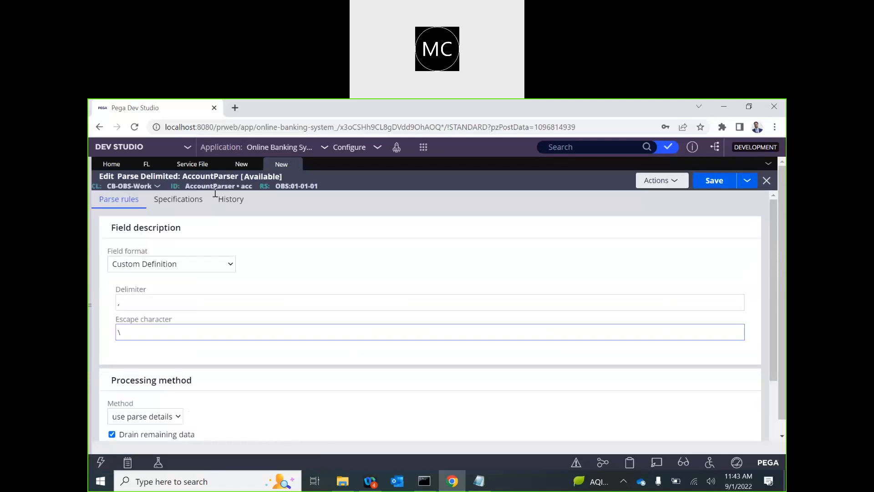
scroll(283, 280, "down", 1)
scroll(285, 285, "down", 1)
left_click(501, 417)
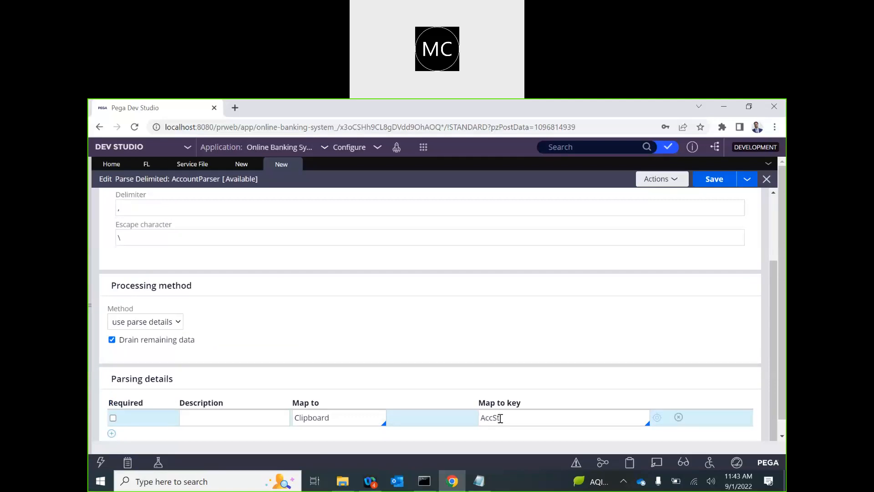
left_click(657, 418)
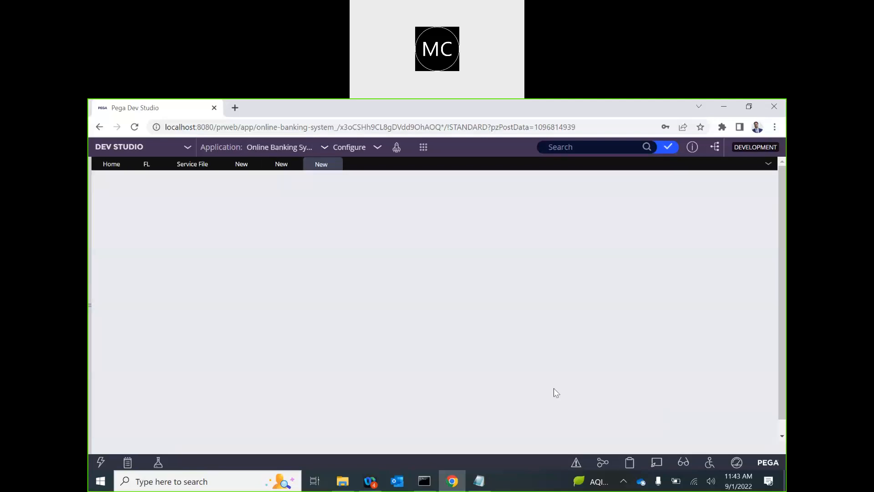
Step: Create and open the AccStg property, change its type to Single Page, and expand the Records explorer
left_click(687, 182)
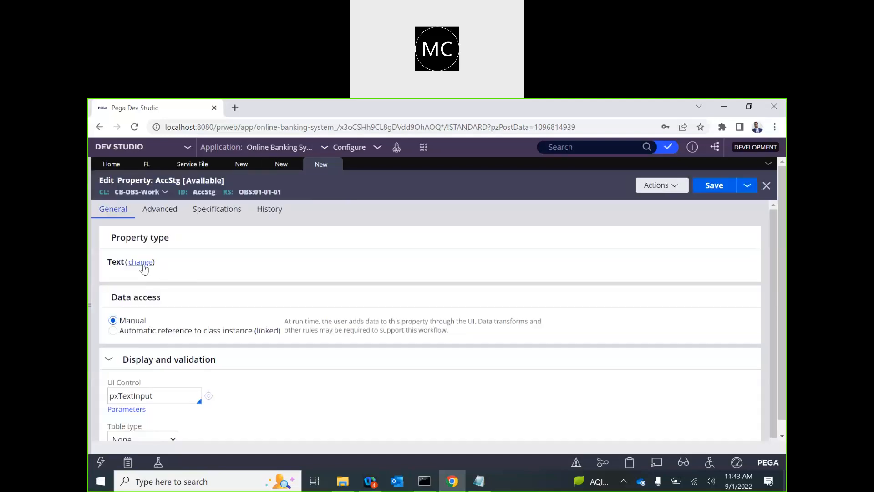
left_click(141, 262)
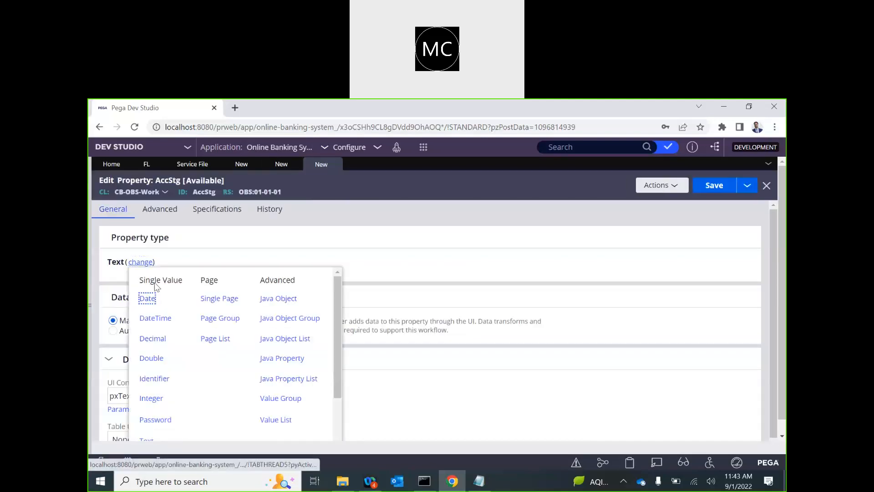
left_click(219, 298)
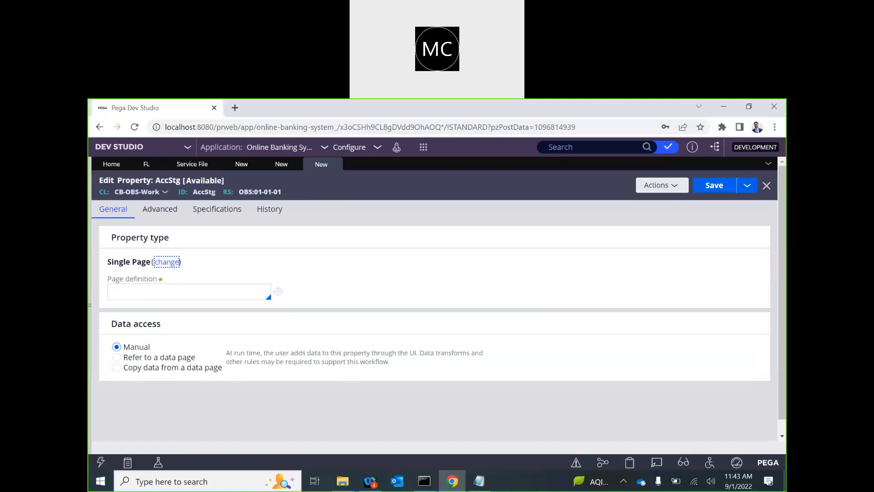
left_click(90, 305)
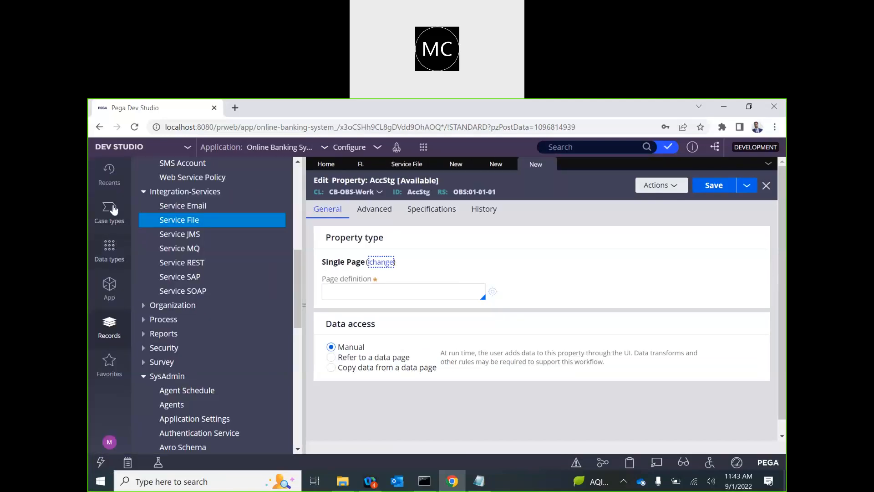
Step: Copy the class ID CB-OBS-Data-AccountStaging from the Account Staging data type definition
left_click(113, 262)
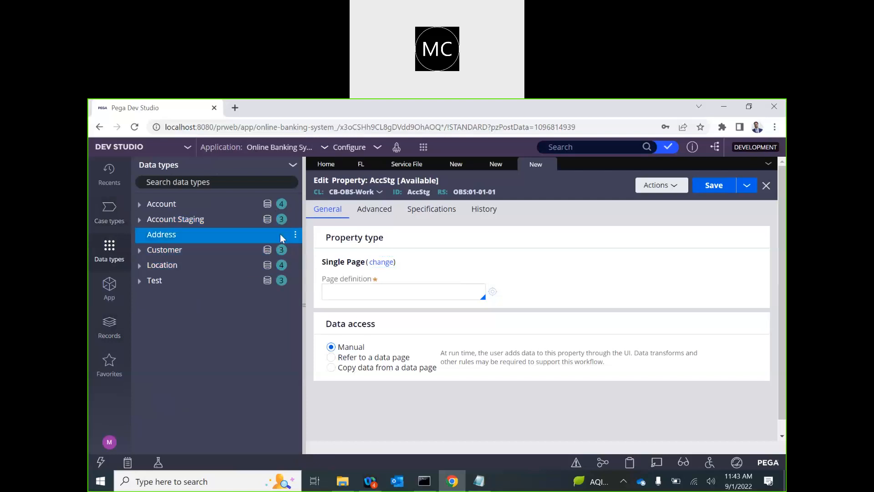
left_click(295, 219)
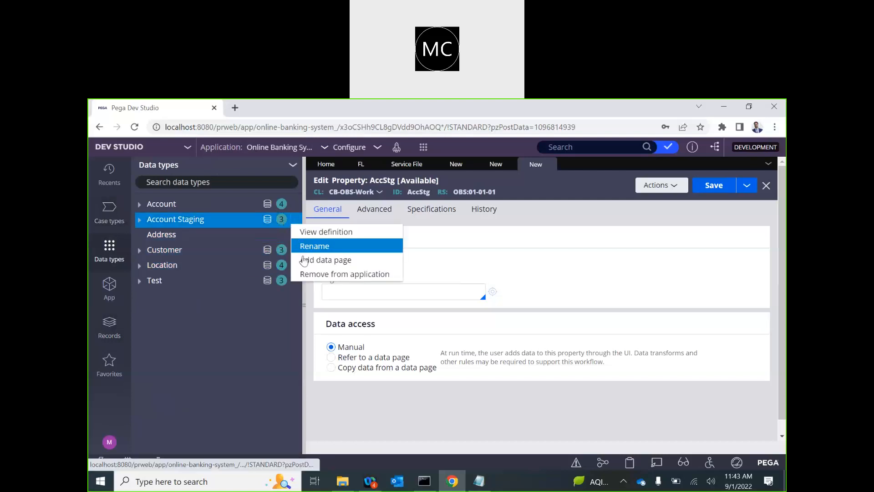
left_click(314, 231)
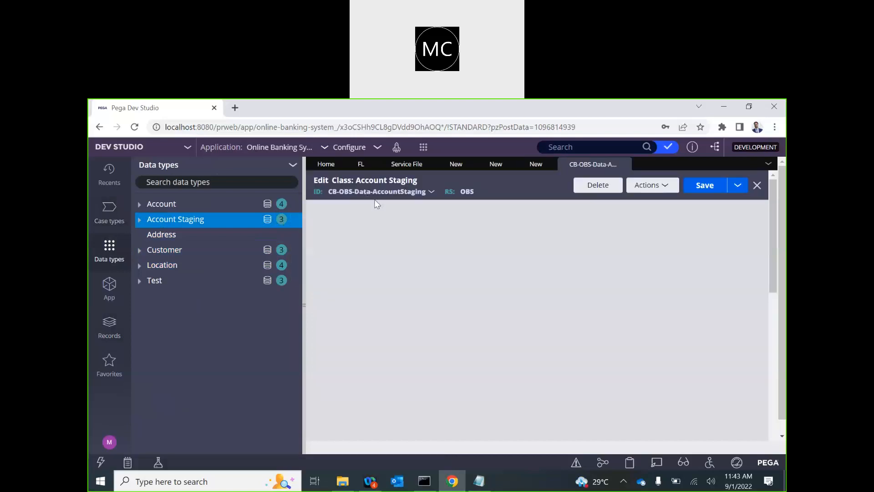
left_click_drag(328, 191, 424, 192)
key("ctrl+c")
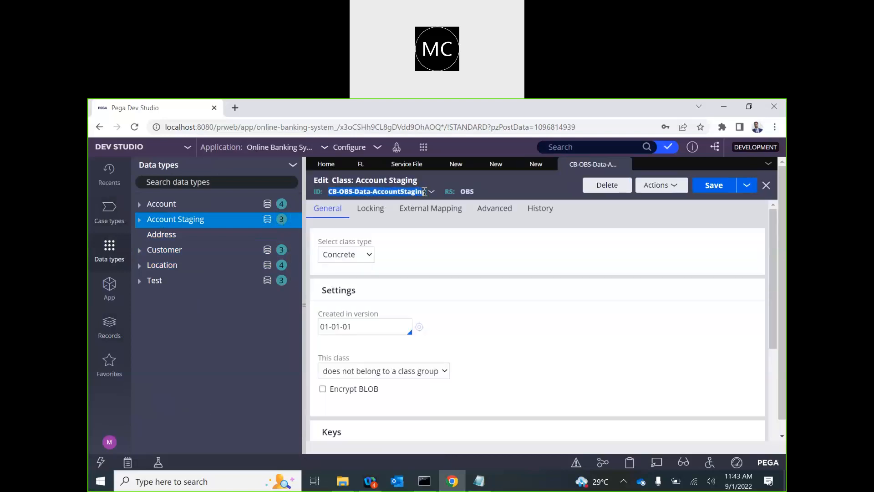
left_click(535, 164)
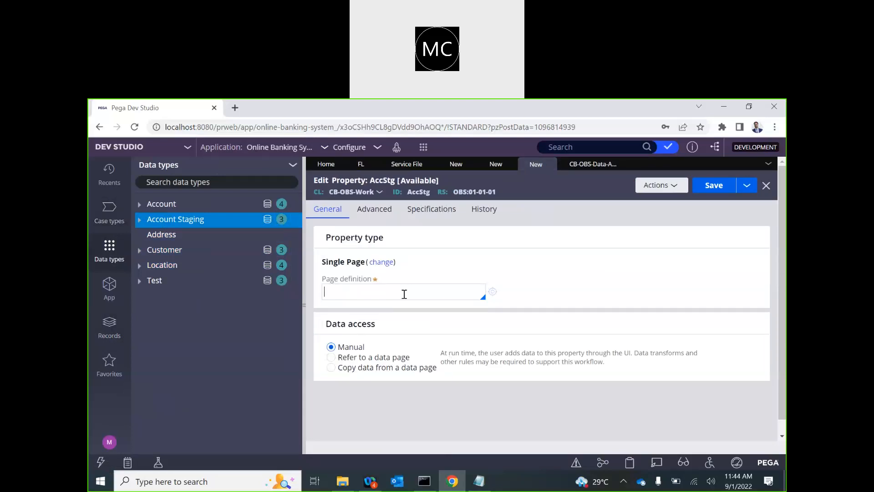
left_click(581, 166)
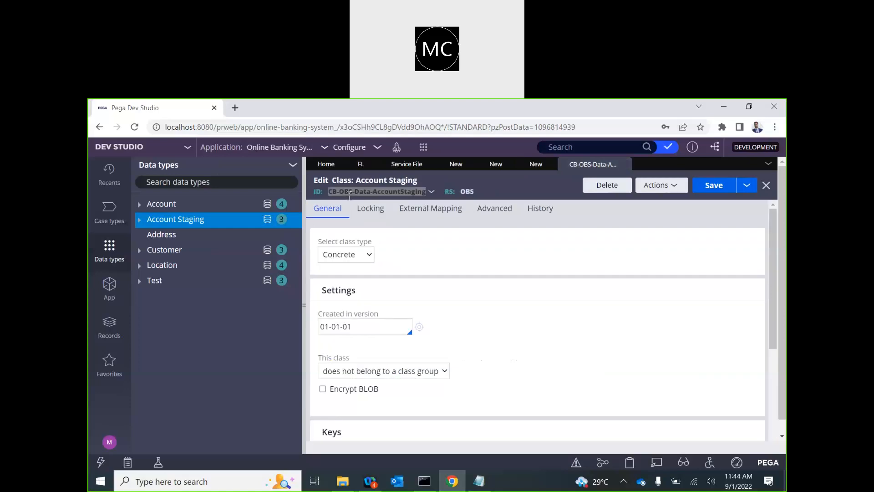
right_click(349, 197)
left_click(364, 202)
Step: Paste CB-OBS-Data-AccountStaging as AccStg's page definition and save the property
left_click(530, 164)
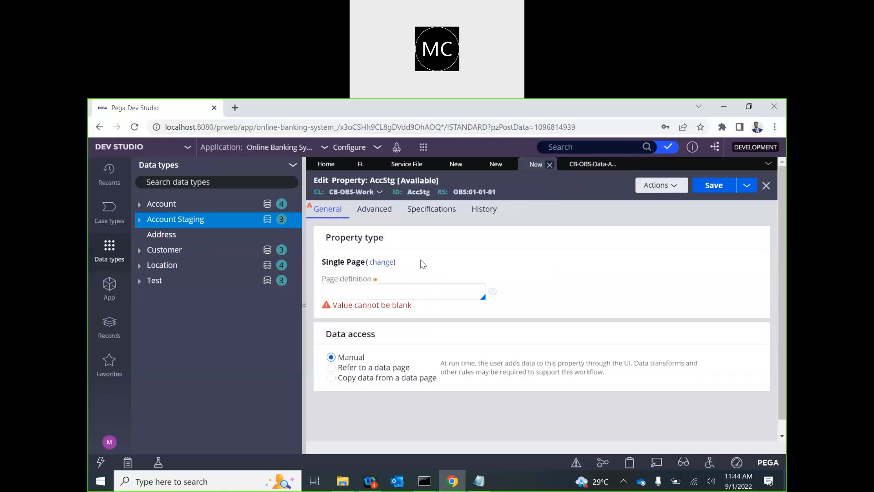
left_click(388, 298)
key("ctrl+v")
left_click(576, 253)
left_click(714, 185)
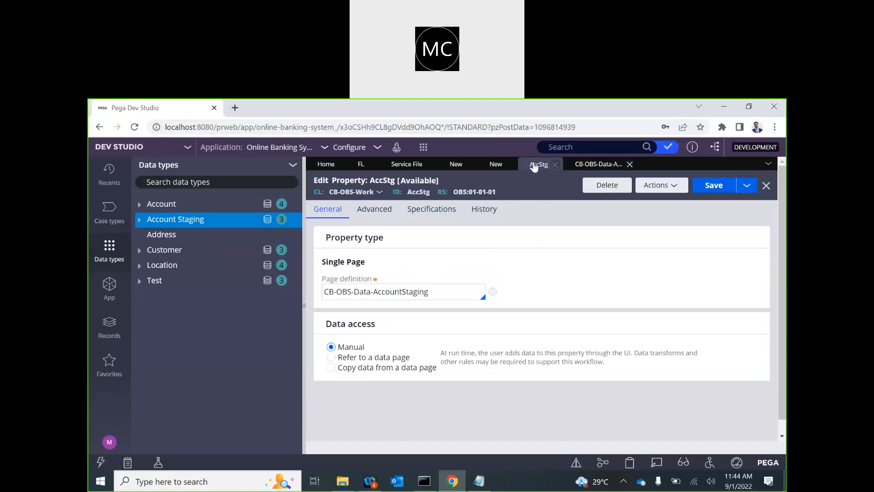
left_click(488, 163)
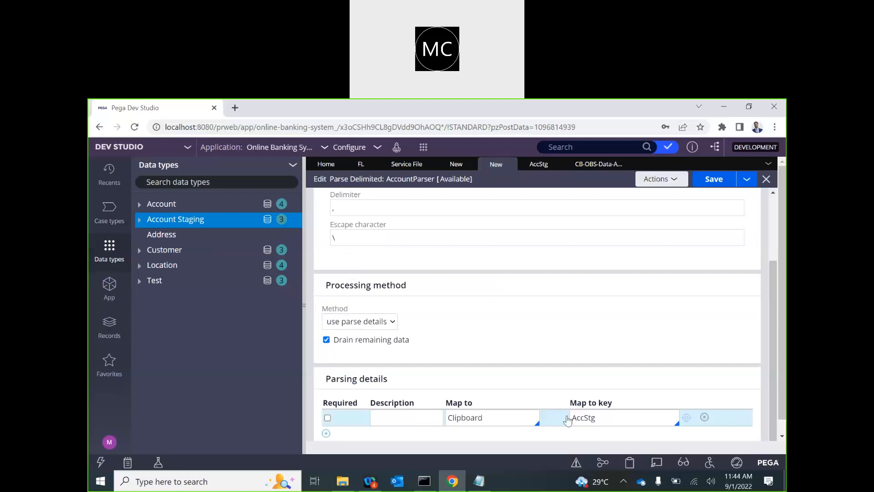
Step: Describe the first row as First Name, key it to .AccStg.FirstName, and mark it required
scroll(478, 416, "down", 1)
left_click(403, 402)
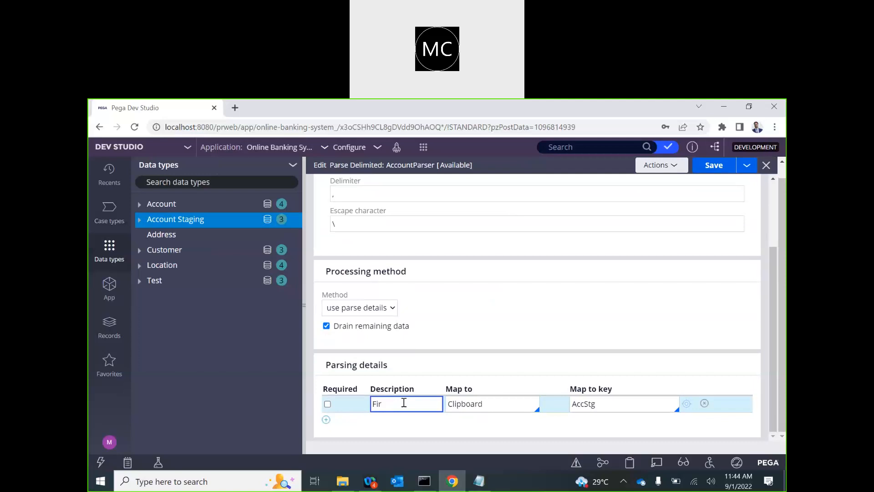
type("Name")
left_click(305, 304)
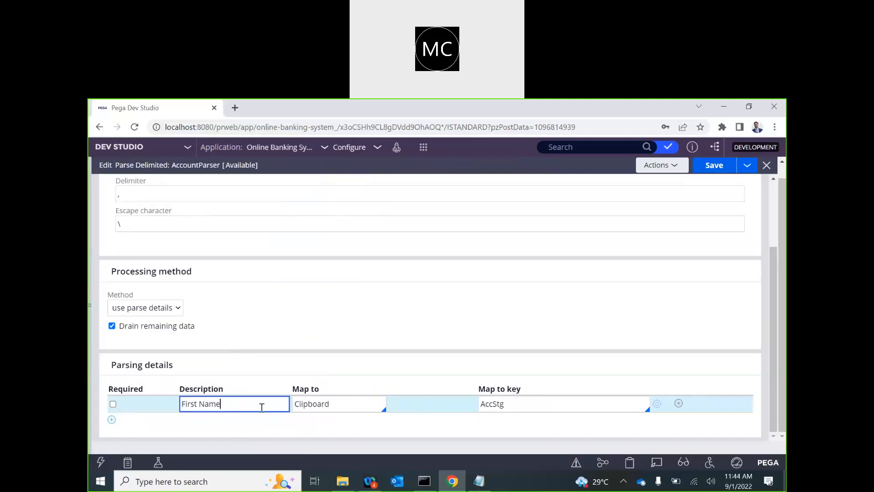
left_click_drag(509, 403, 478, 403)
key("BackSpace")
type(".")
key("Down")
key("Down")
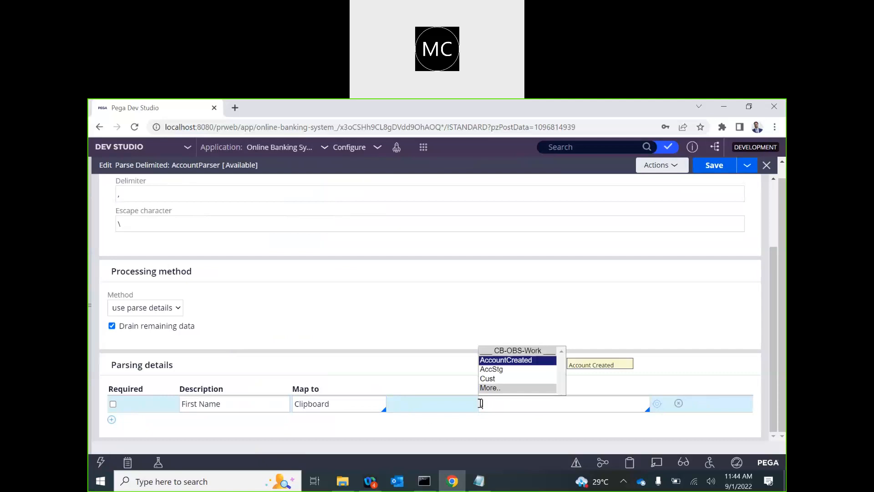
key("Return")
type(".")
key("Down")
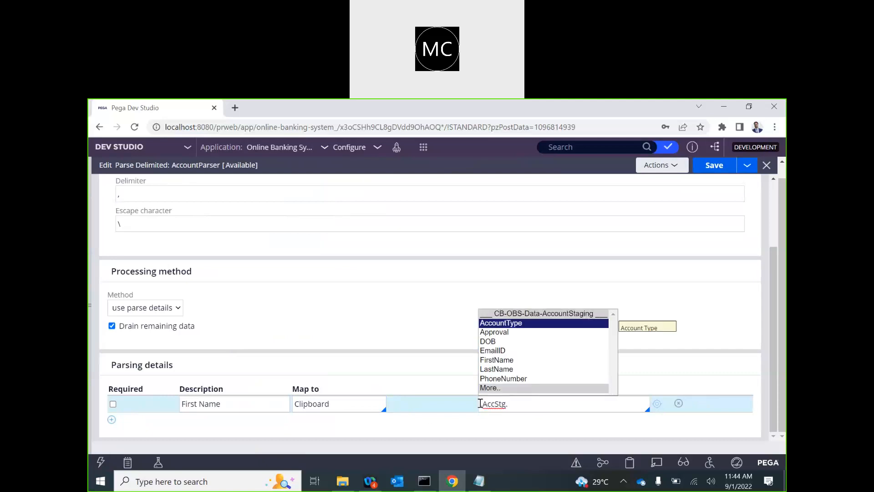
key("Down")
key("Down")
key("Down")
key("Down")
key("Return")
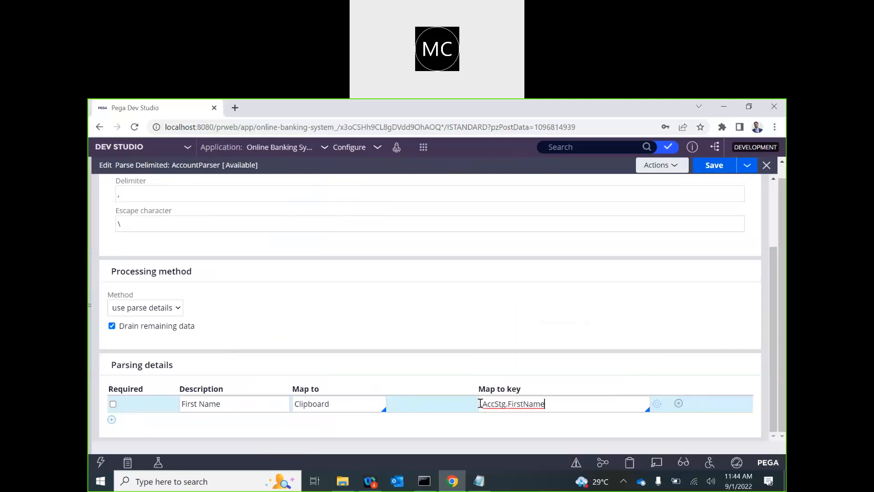
key("Return")
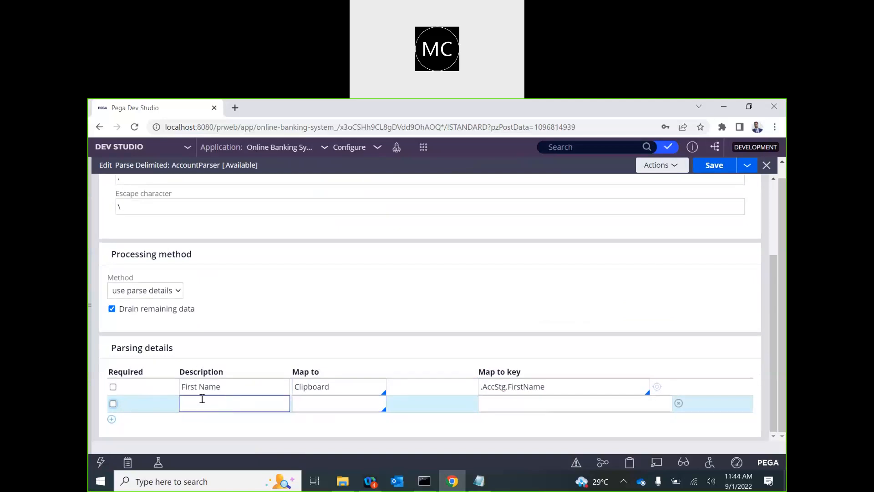
left_click(113, 387)
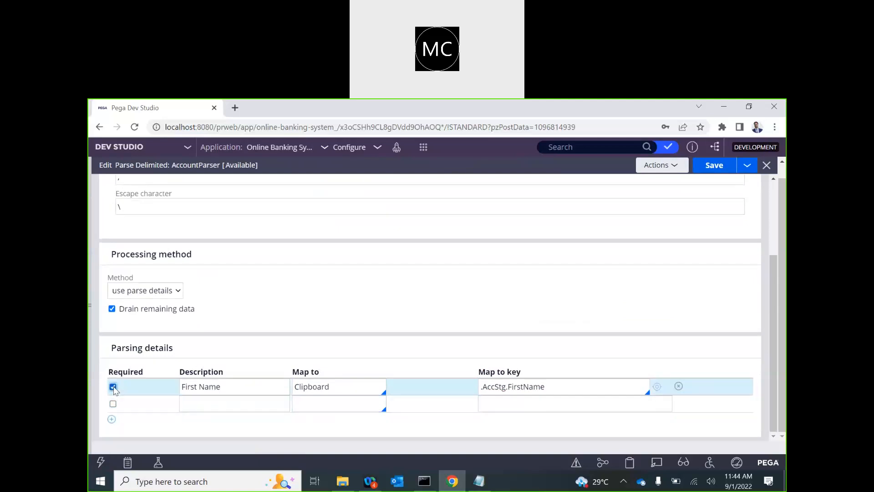
Step: Add a required Last Name row mapped to Clipboard key .AccStg.LastName
left_click(199, 399)
type("Last Name")
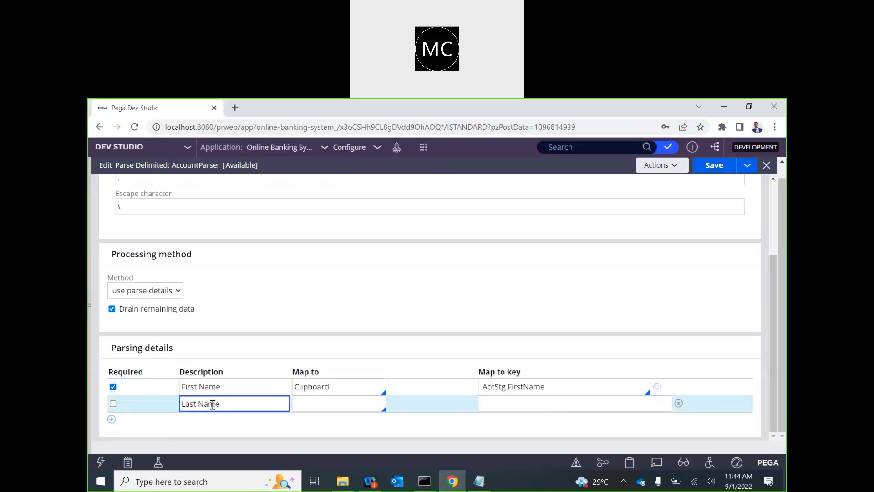
left_click(345, 402)
key("Down")
key("Down")
key("Return")
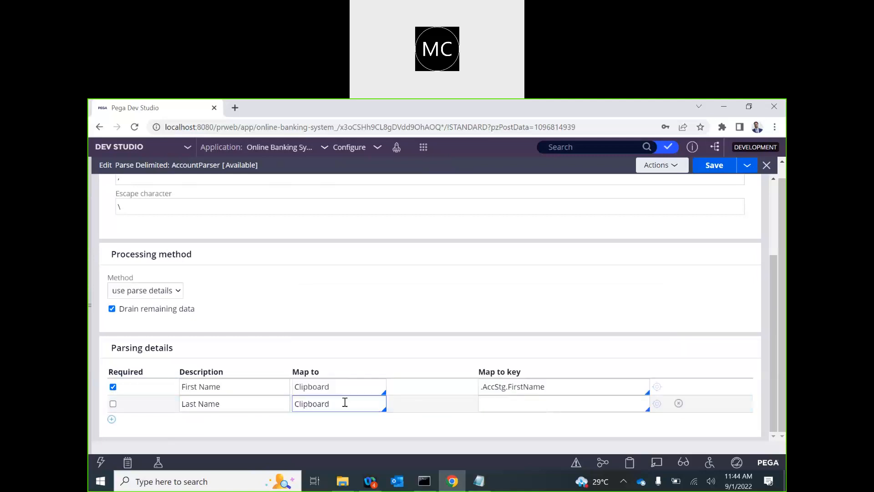
left_click(503, 403)
type(".")
key("Down")
key("Return")
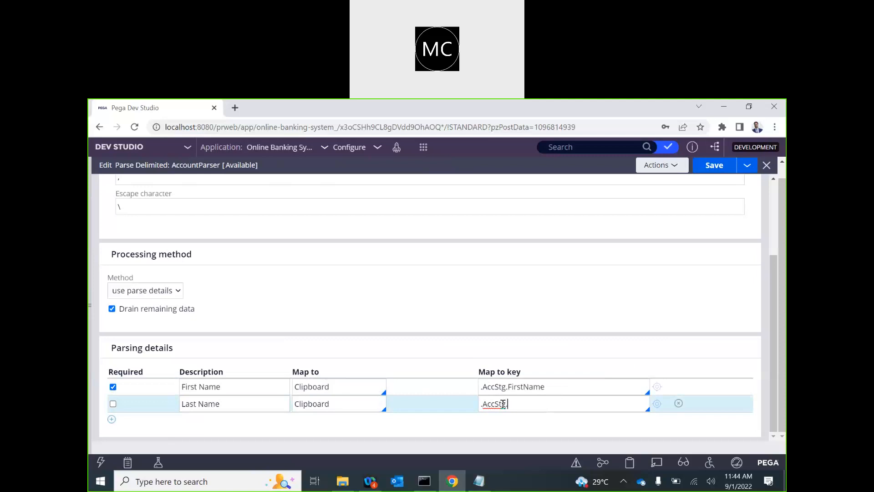
type(".")
key("Down")
key("Down")
key("Down")
key("Down")
key("Down")
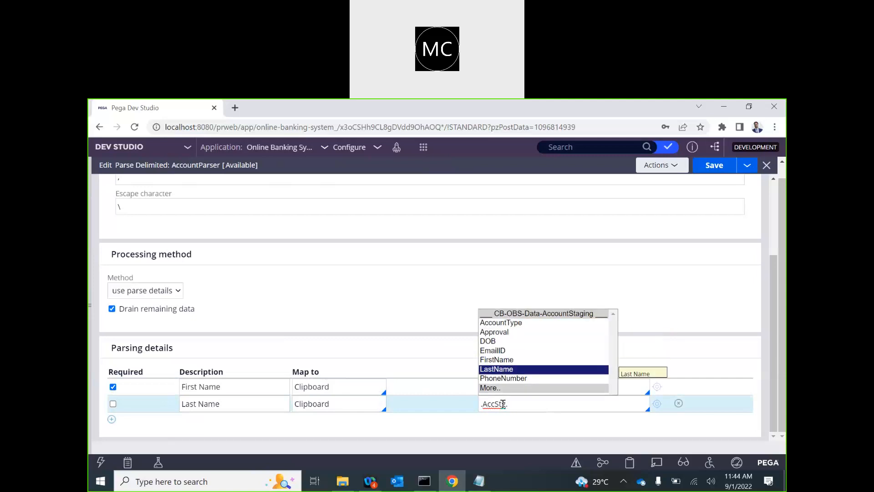
key("Return")
key("Return")
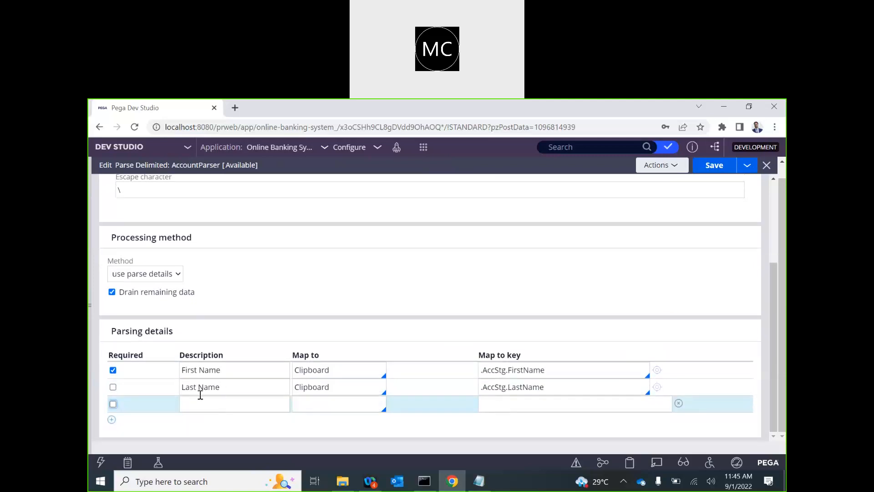
left_click(112, 386)
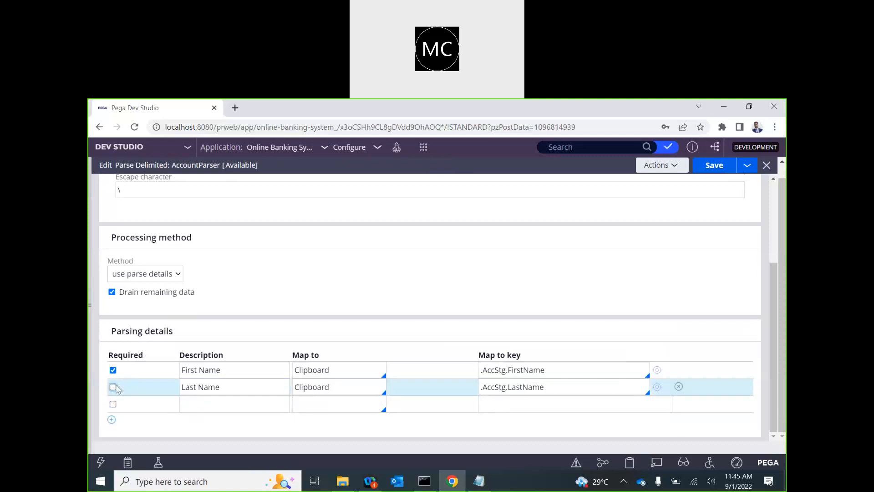
Step: Add a required Email ID row mapped to Clipboard key .AccStg.EmailID
left_click(203, 407)
type("Email ID")
left_click(299, 405)
type("cl")
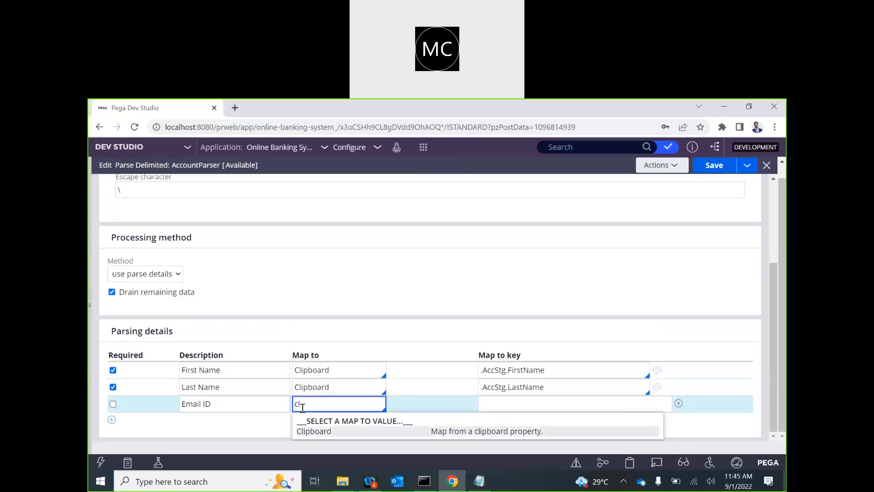
key("Return")
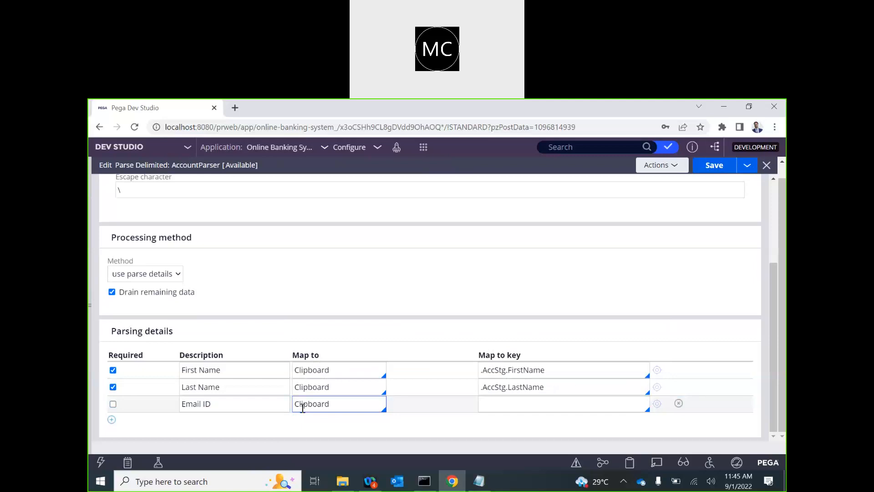
left_click(568, 312)
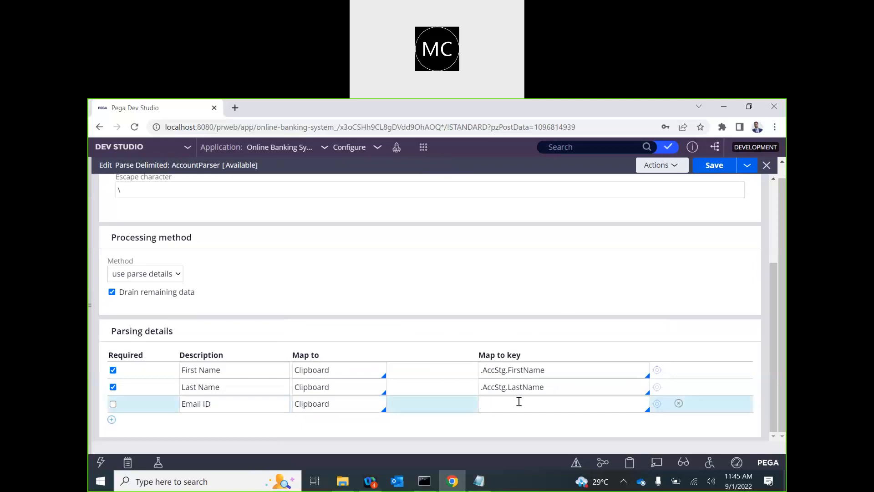
type(".")
key("Down")
key("Down")
key("Return")
type(".")
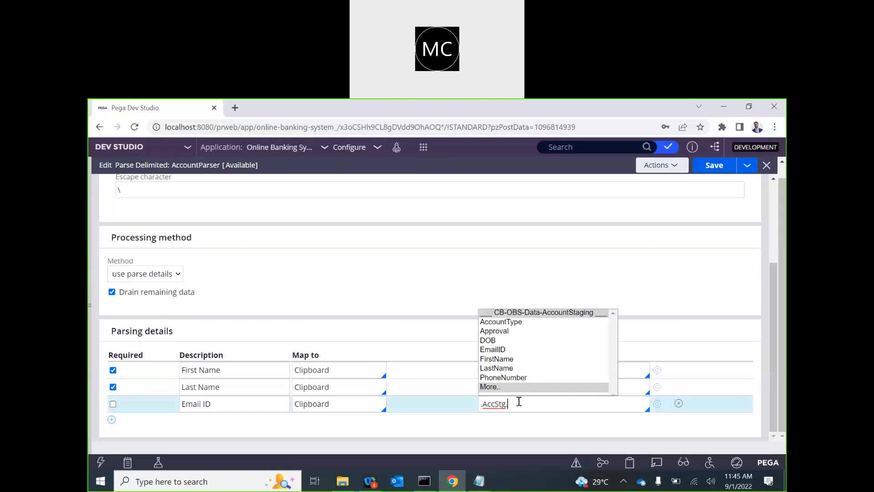
key("Down")
key("Down")
key("Down")
key("Return")
key("Return")
left_click(113, 387)
Step: Map the fourth row to Clipboard key .AccStg.DOB and add another parsing row
left_click(209, 404)
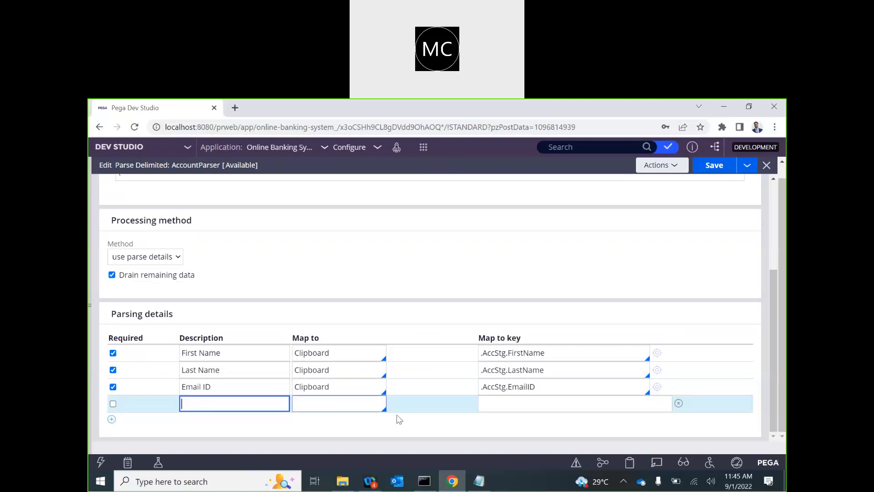
left_click(491, 402)
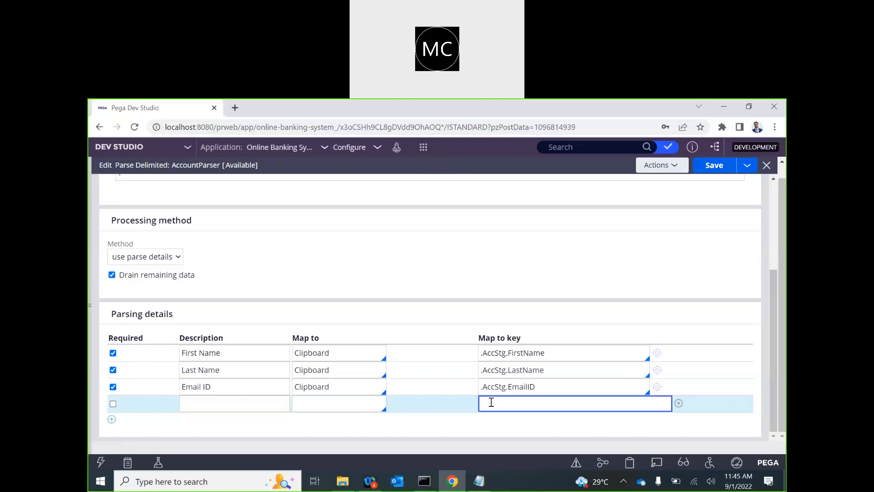
double_click(319, 382)
left_click(317, 404)
type("cl")
key("Tab")
left_click(317, 404)
key("Down")
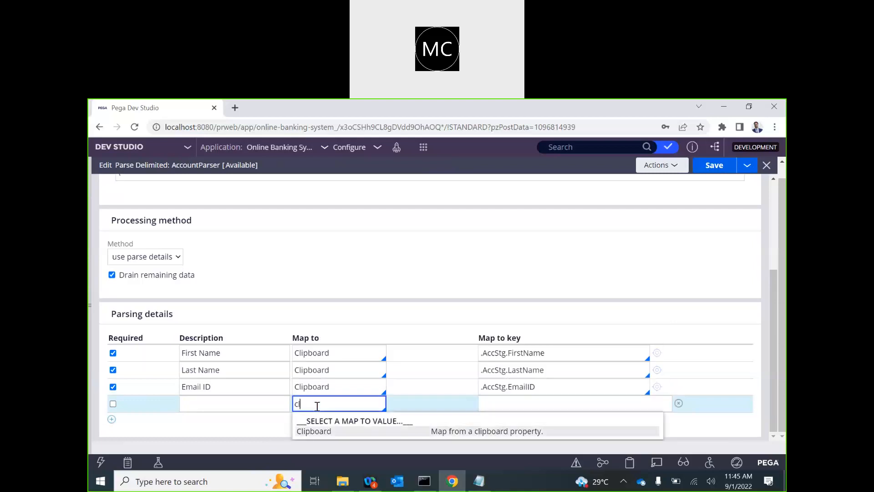
key("Return")
left_click(528, 405)
type(".")
key("Down")
key("Down")
key("Return")
type(".")
key("Down")
key("Down")
key("Down")
key("Return")
double_click(337, 407)
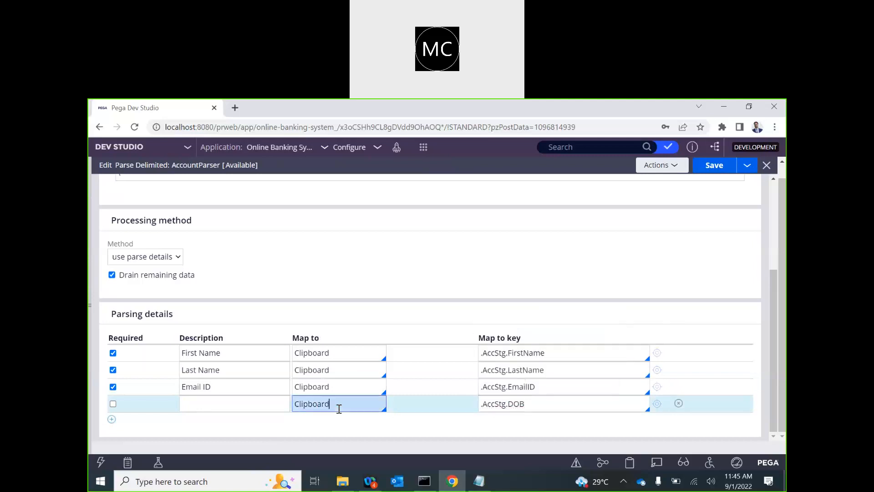
key("Return")
Step: Set the new parsing row's Map to target to Clipboard
left_click(312, 417)
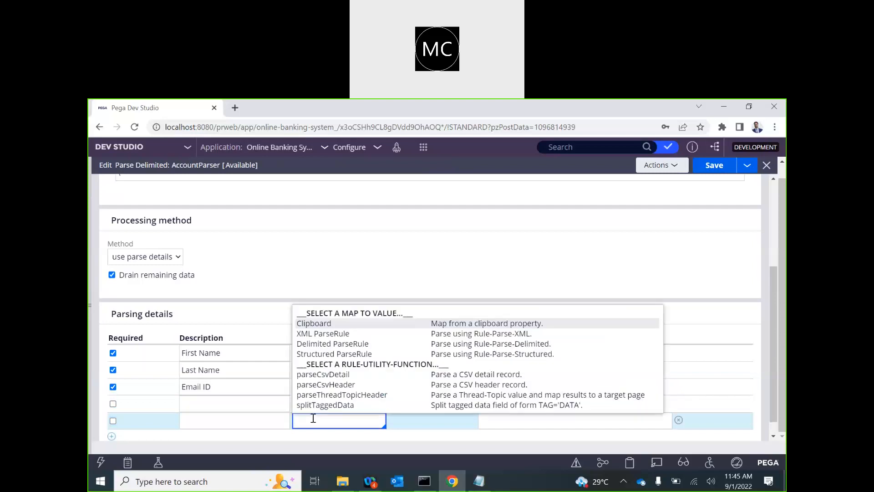
key("Tab")
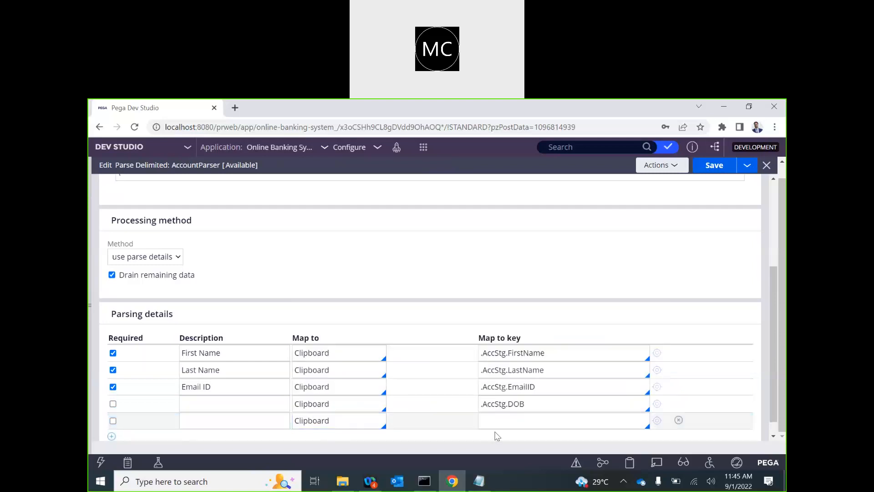
left_click(496, 426)
Step: Set the row's Map to key to .AccStg.PhoneNumber
type(".")
key("Down")
key("Return")
type("/")
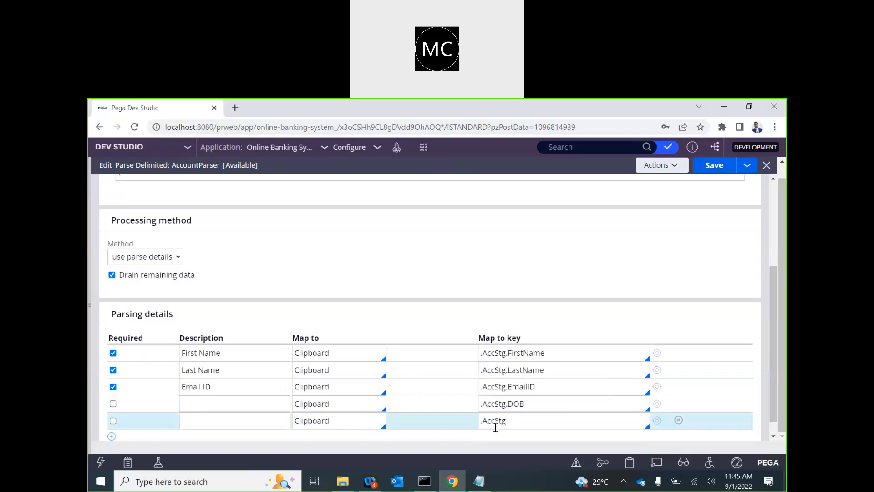
type(".")
key("Down")
key("Down")
key("Down")
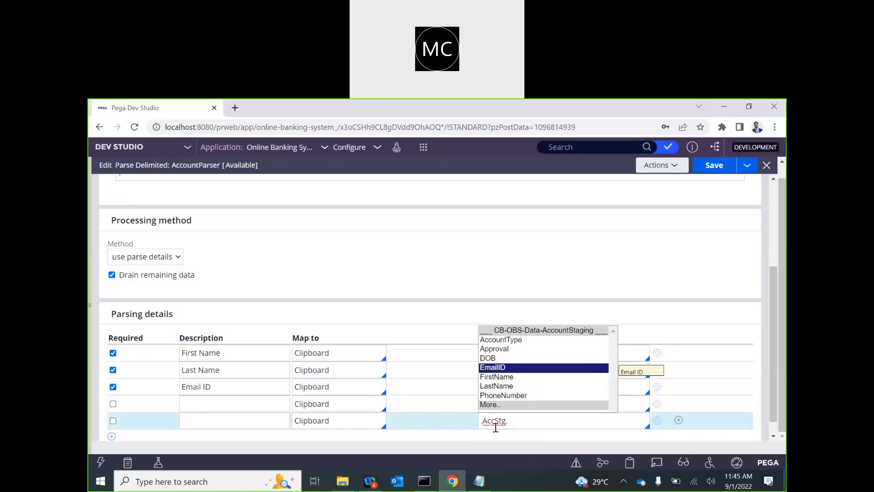
key("Down")
key("Up")
key("Down")
key("Down")
key("Down")
key("Return")
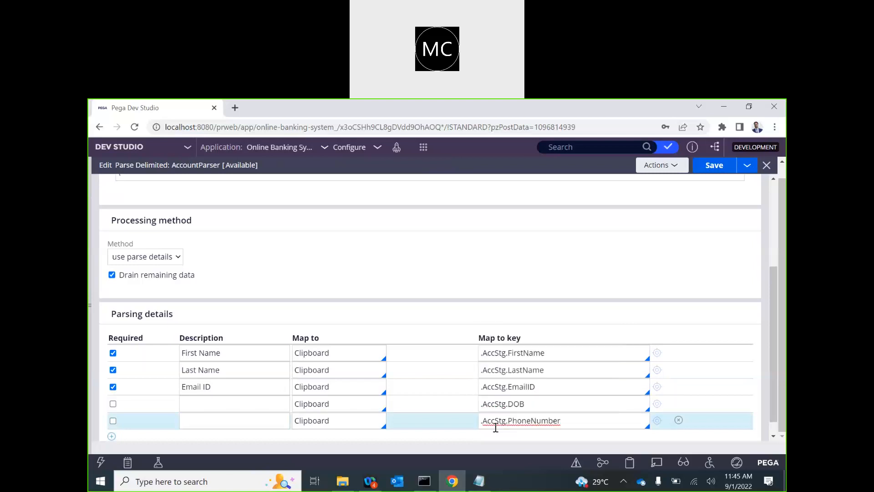
Step: Add a row mapped to Clipboard key .AccStg.AccountType
key("Return")
left_click(362, 405)
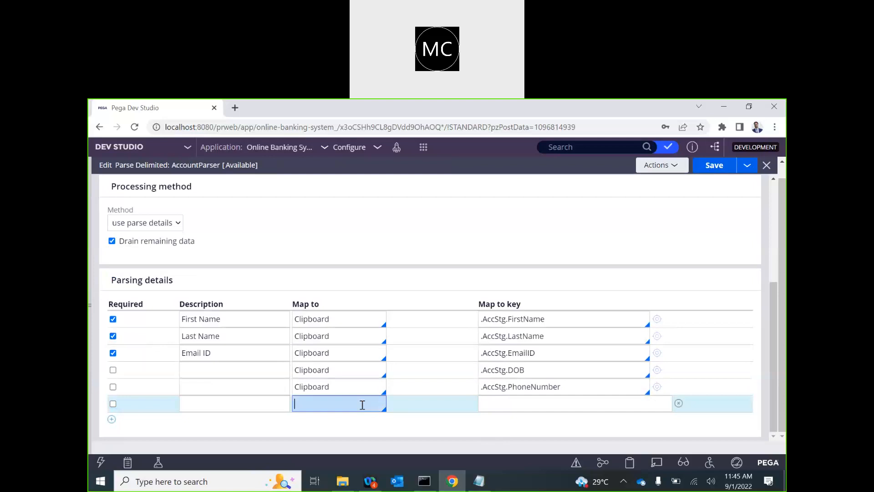
key("Down")
key("Return")
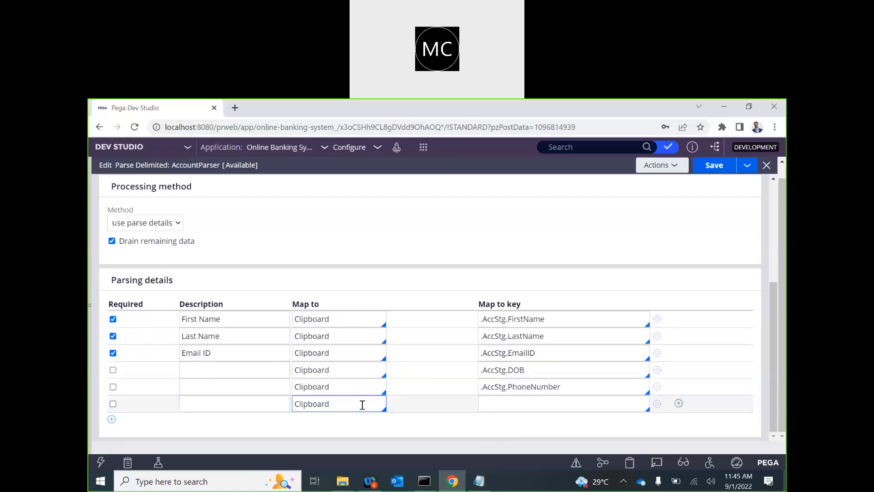
left_click(540, 406)
key("Down")
key("Down")
key("Down")
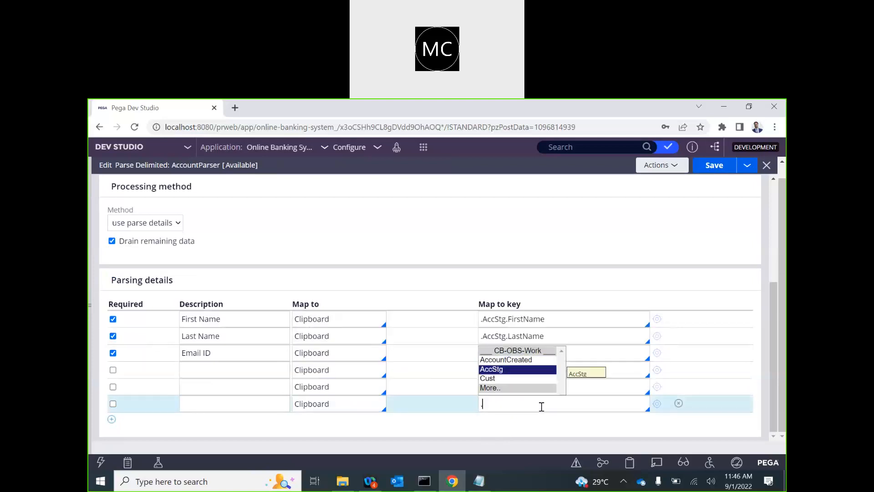
key("Return")
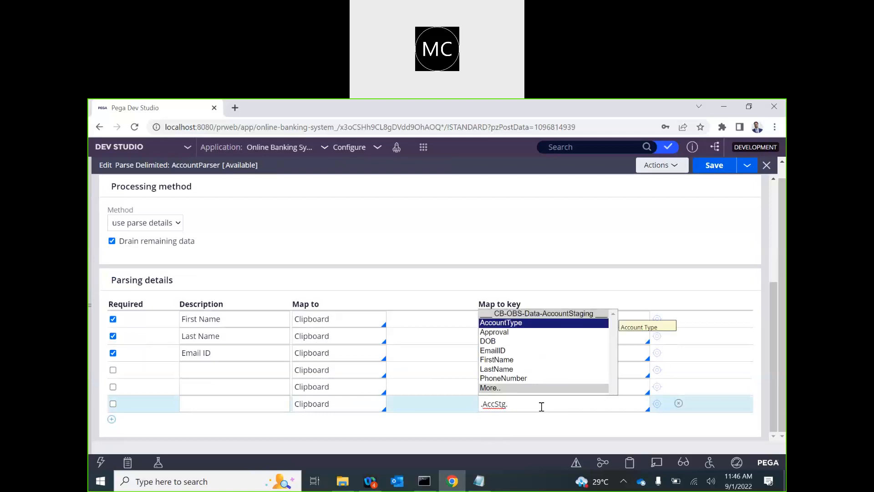
key("Down")
key("Down")
key("Down")
key("Up")
key("Up")
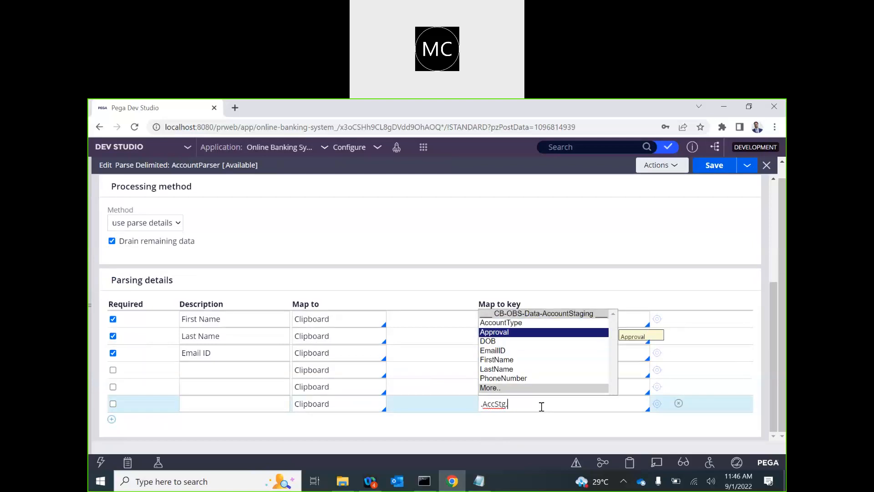
key("Up")
key("Return")
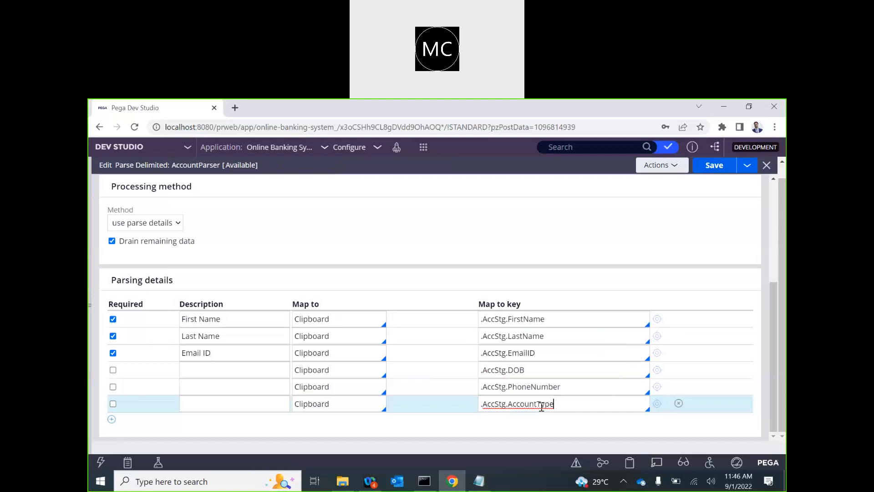
Step: Add a final row mapped to Clipboard key .AccStg.Approval
key("Return")
left_click(309, 418)
key("Down")
key("Return")
left_click(506, 420)
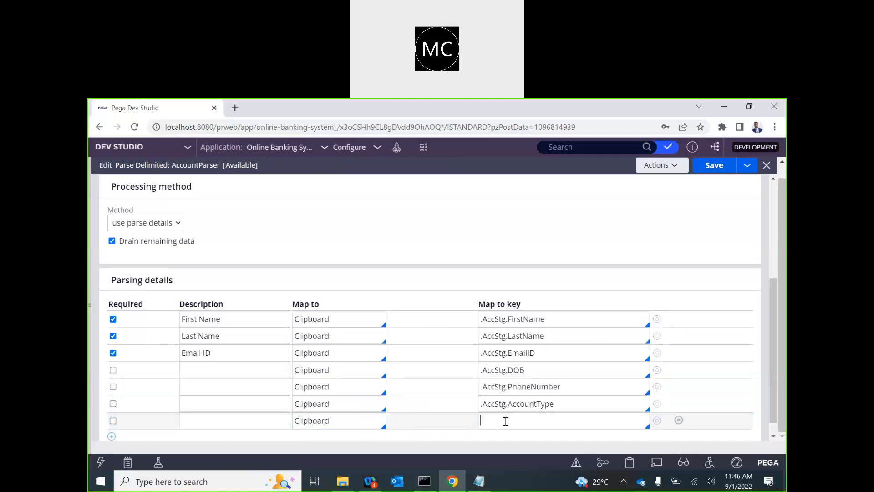
type(".")
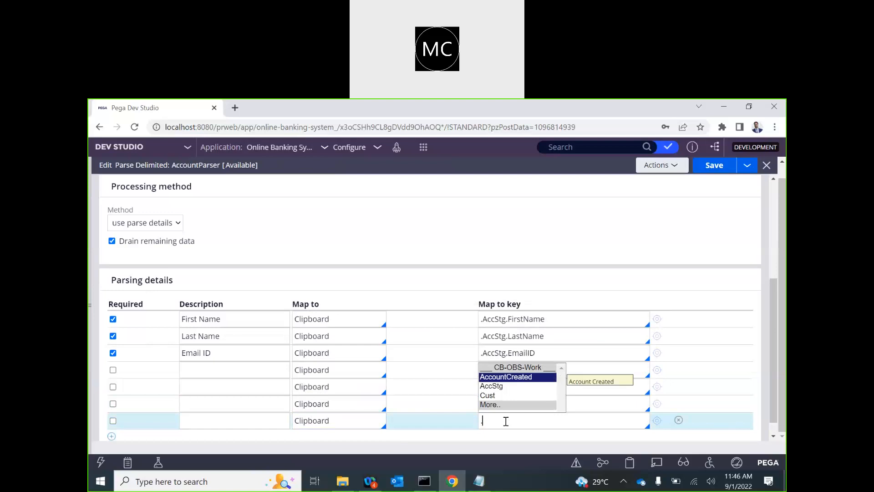
key("Down")
key("Return")
type(".")
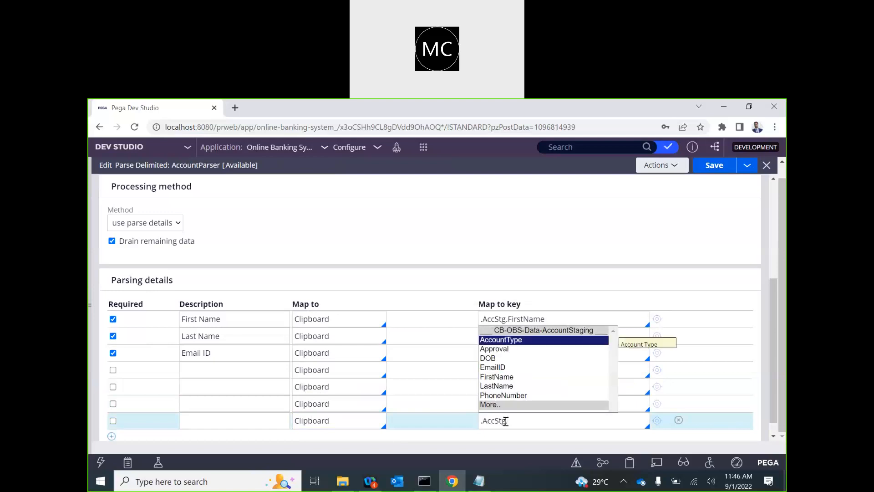
key("Down")
key("Return")
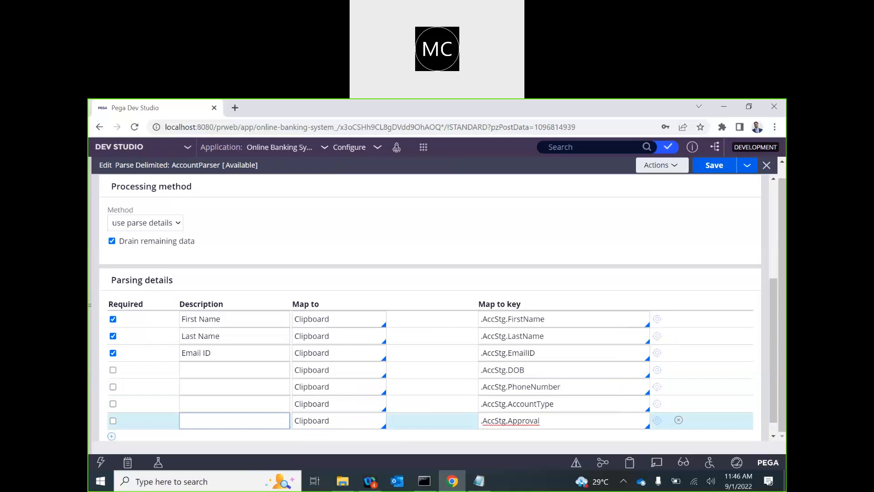
Step: Describe the parse rows as 'Date of Birth', 'Phone Numbe', 'Account Type' and 'Approval Status'
left_click(207, 374)
type("Date ")
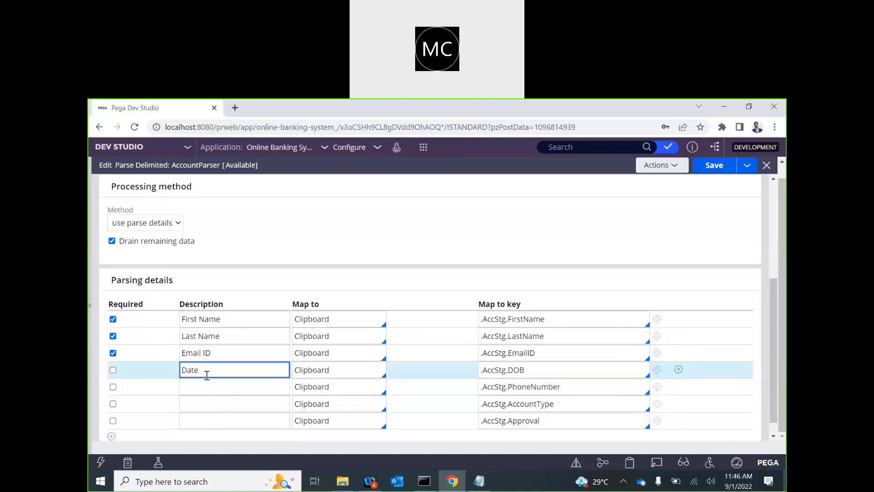
type("of Birth")
left_click(200, 385)
type("Phone Number")
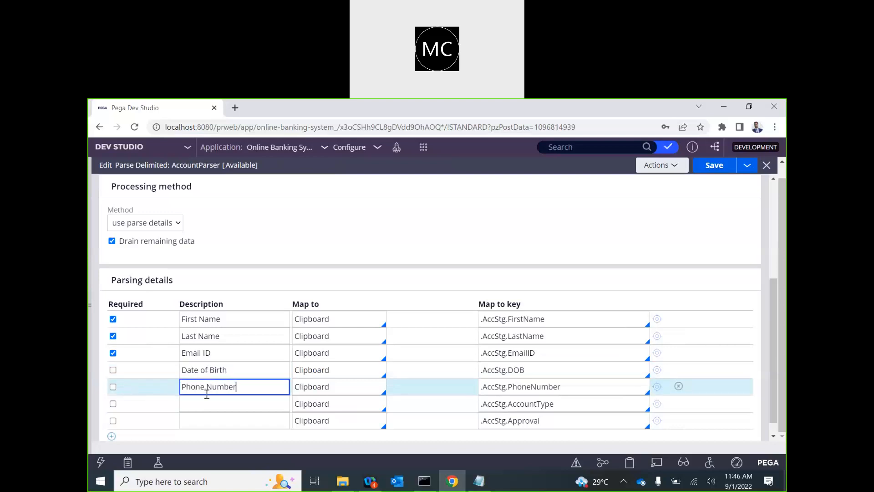
scroll(250, 400, "down", 1)
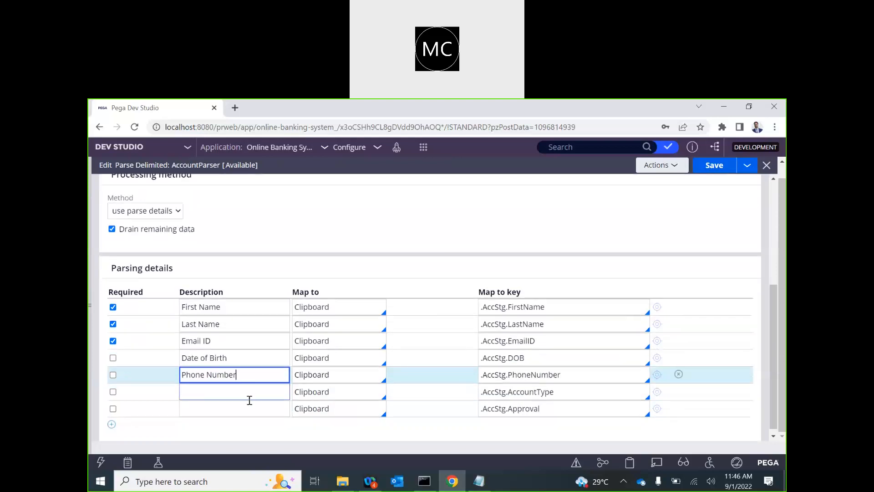
left_click(214, 385)
type("Account Type")
left_click(215, 408)
type("Appro")
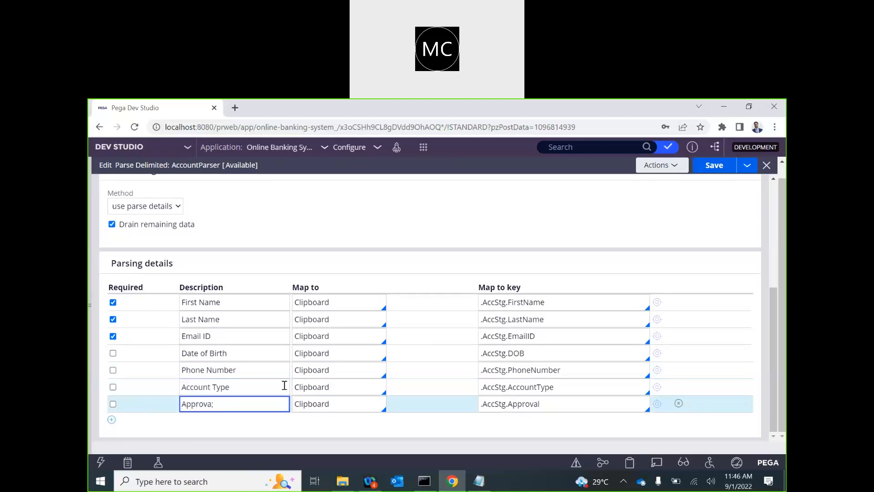
type("val Status")
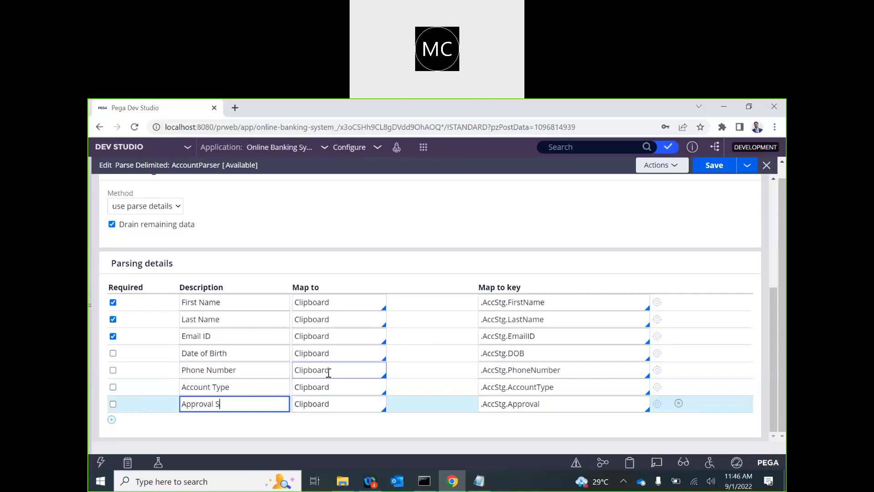
Step: Mark Date of Birth and Account Type as required and turn off Drain remaining data
left_click(113, 353)
left_click(113, 387)
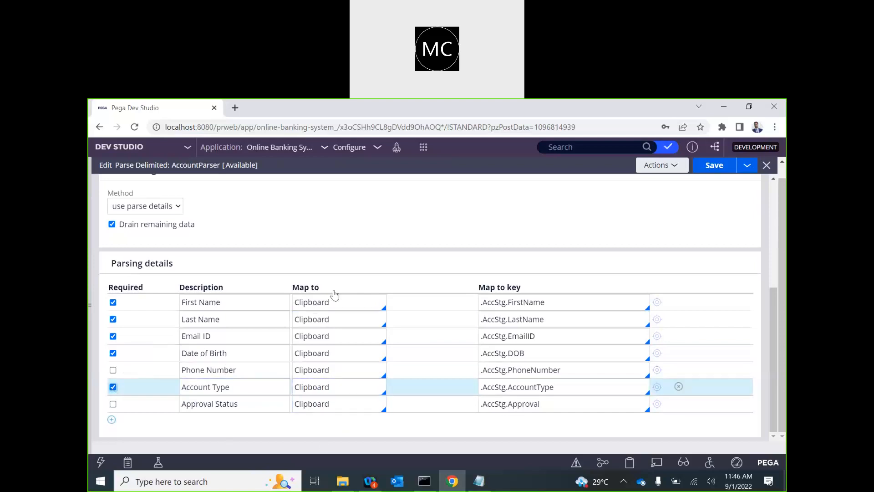
scroll(335, 290, "up", 5)
scroll(296, 364, "down", 1)
scroll(296, 364, "down", 3)
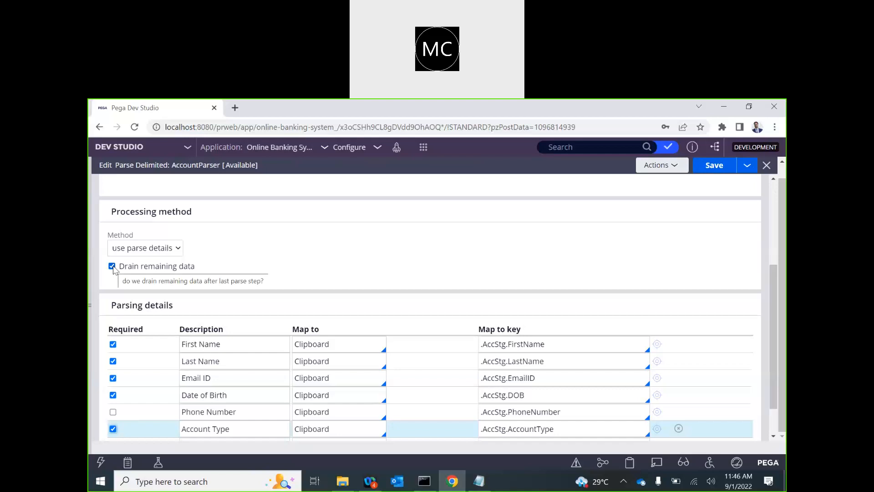
left_click(112, 266)
Step: Save the AccountParser rule
left_click(714, 165)
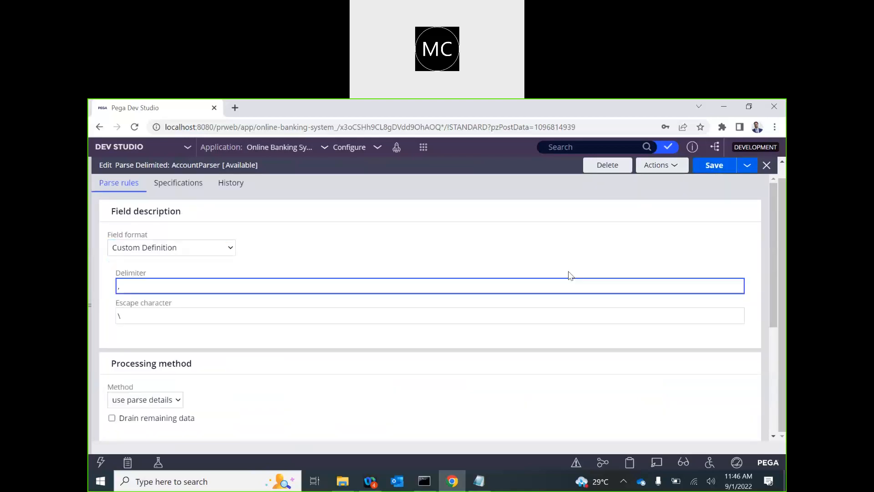
scroll(498, 283, "down", 3)
scroll(499, 284, "up", 3)
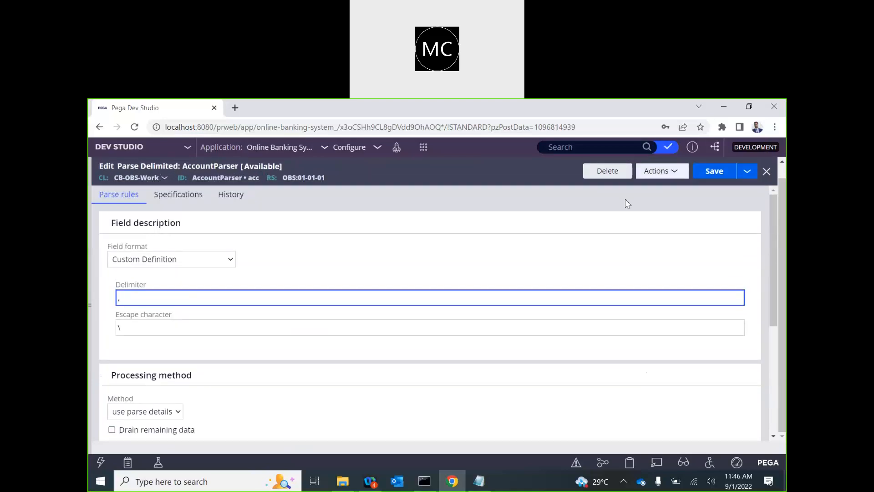
left_click(713, 185)
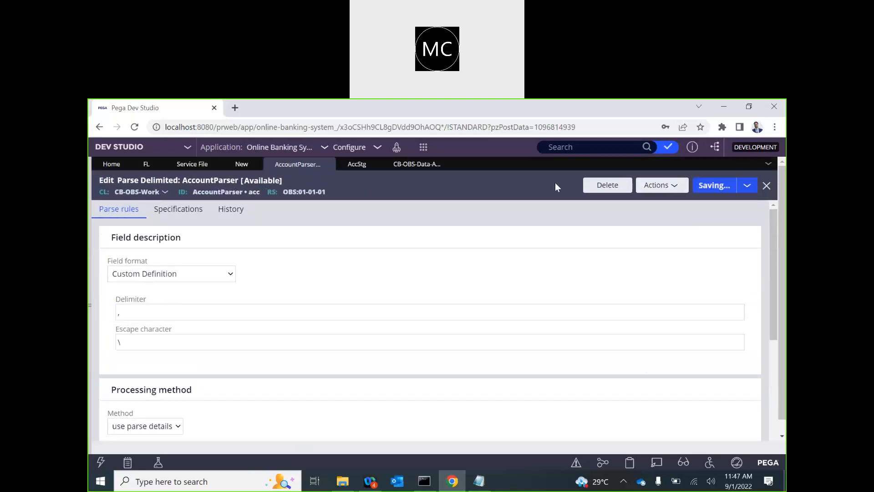
Step: Map AccountFile's Request parse segment to AccountParser.acc, then view its MyServicePage primary page settings
left_click(242, 165)
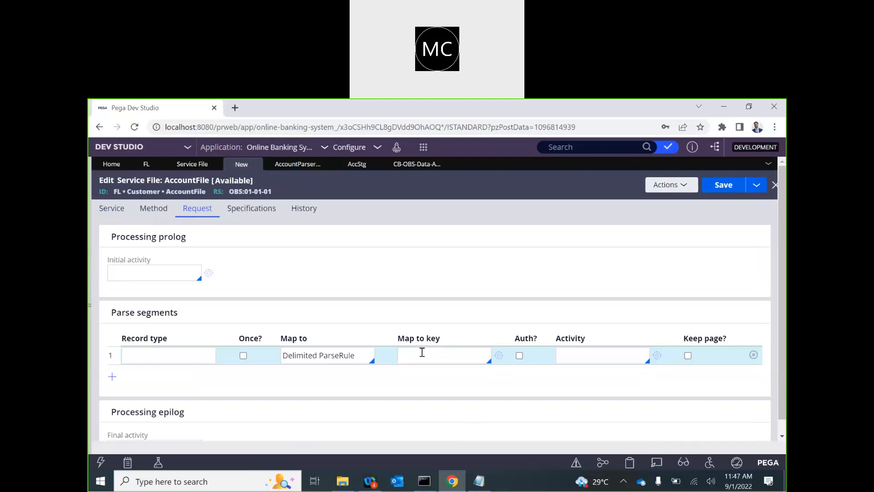
key("Down")
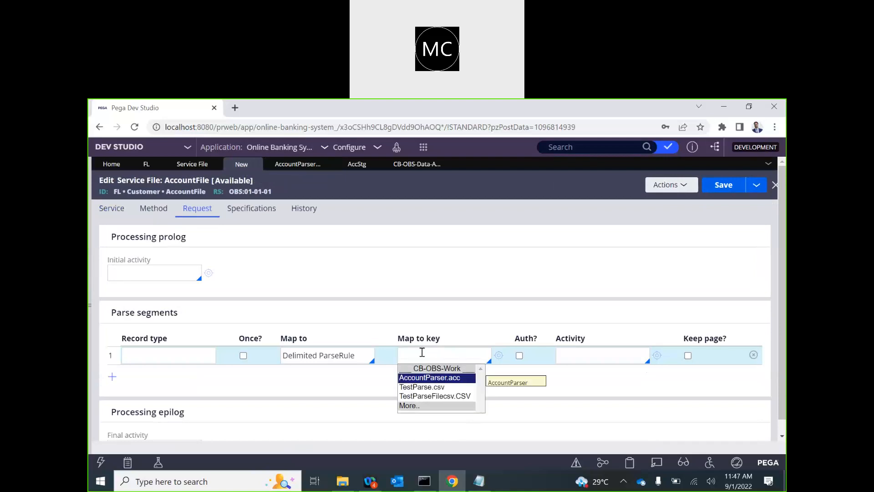
key("Return")
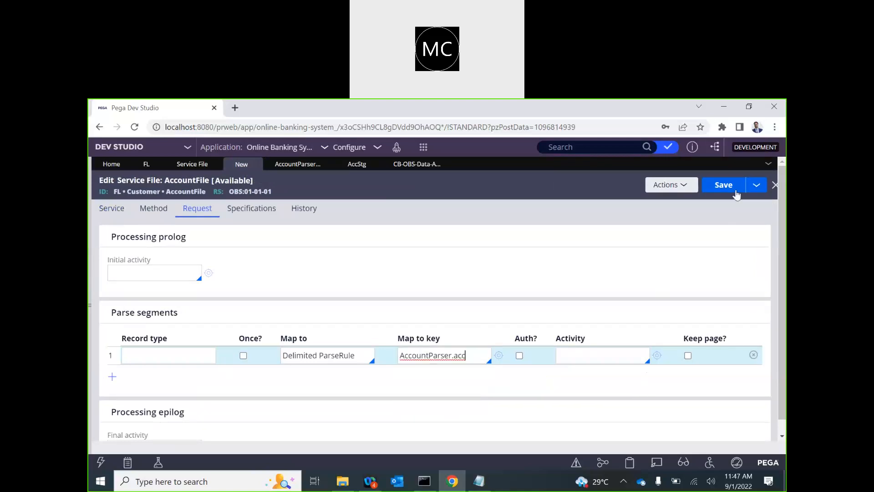
left_click(583, 359)
double_click(425, 357)
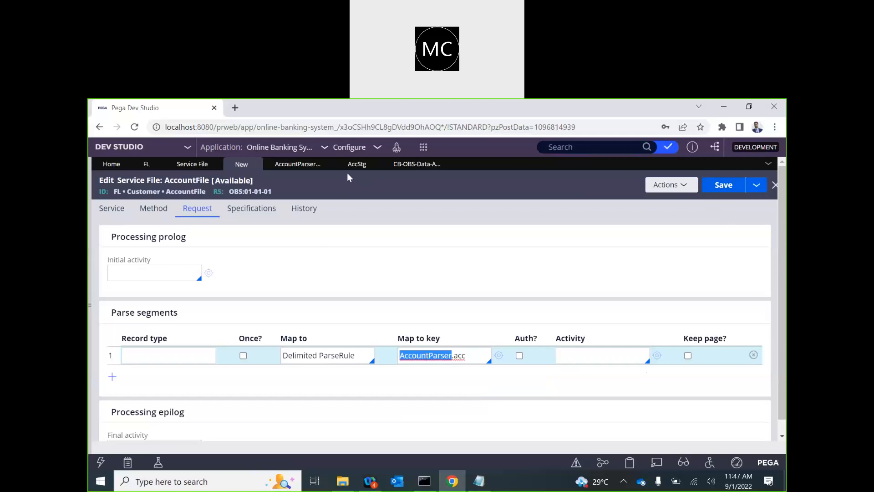
left_click(111, 208)
double_click(136, 333)
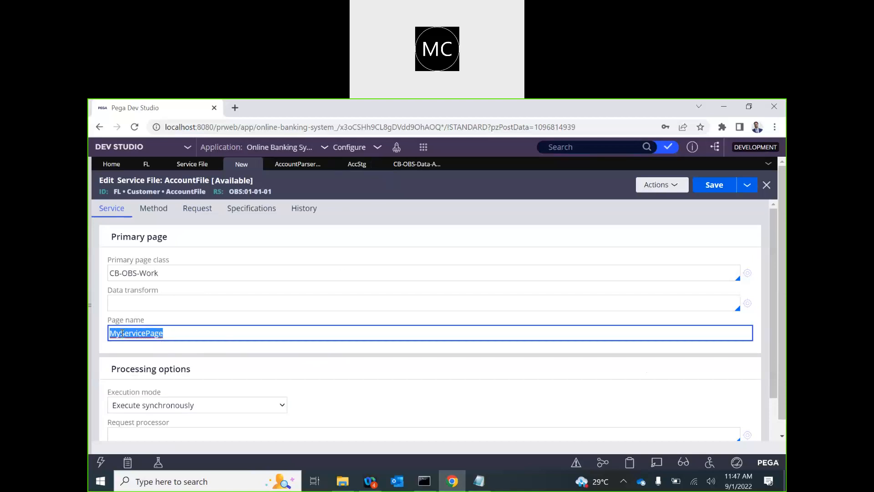
Step: Close the AccStg property and Account Staging class tabs
left_click(358, 164)
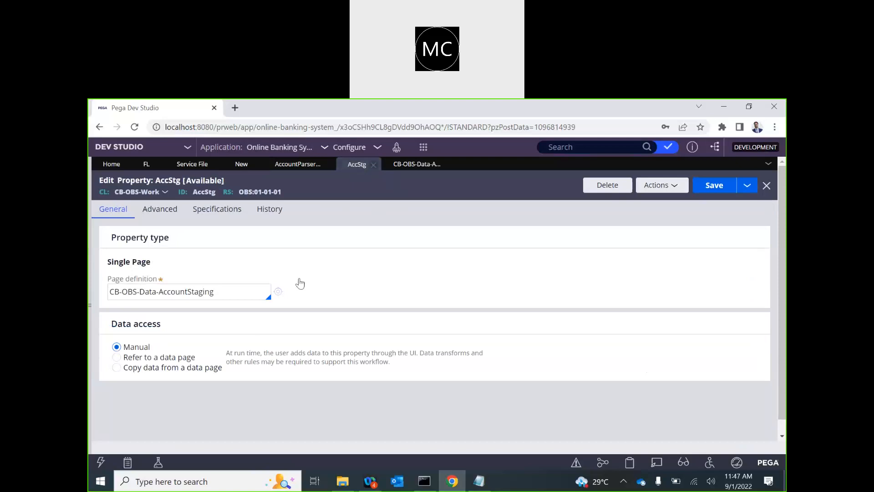
left_click(419, 165)
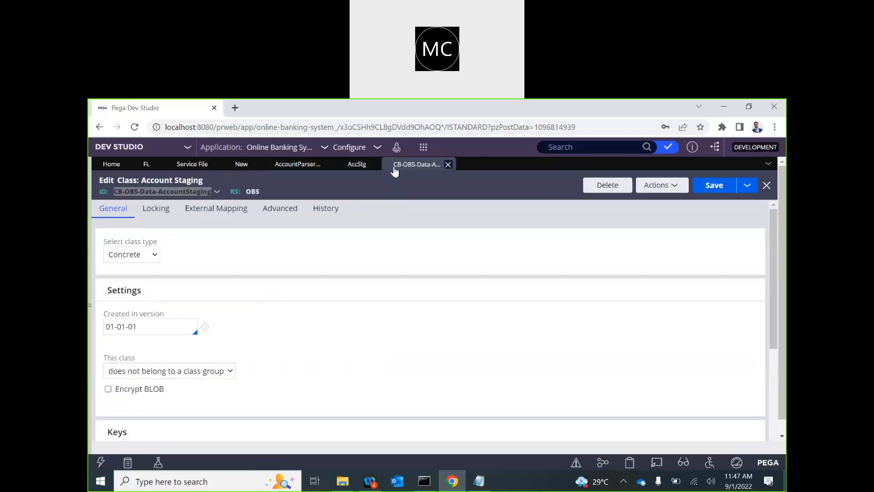
left_click(448, 165)
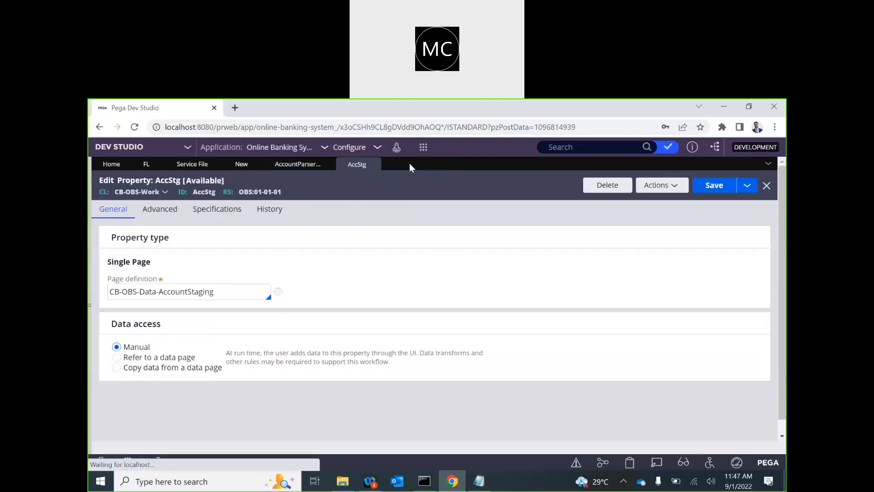
left_click(373, 165)
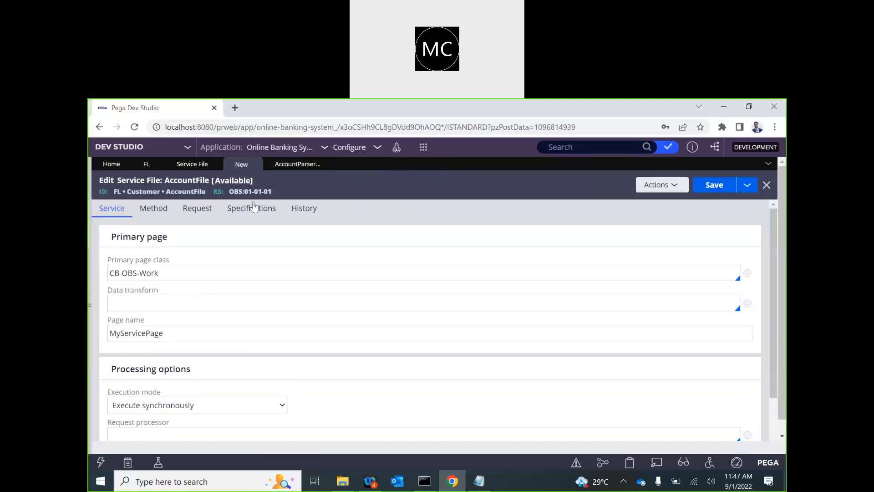
scroll(287, 369, "down", 1)
scroll(286, 370, "up", 2)
Step: Enter ProcessAccountFile as the Request parse segment's activity and start creating it
left_click(193, 209)
left_click(571, 355)
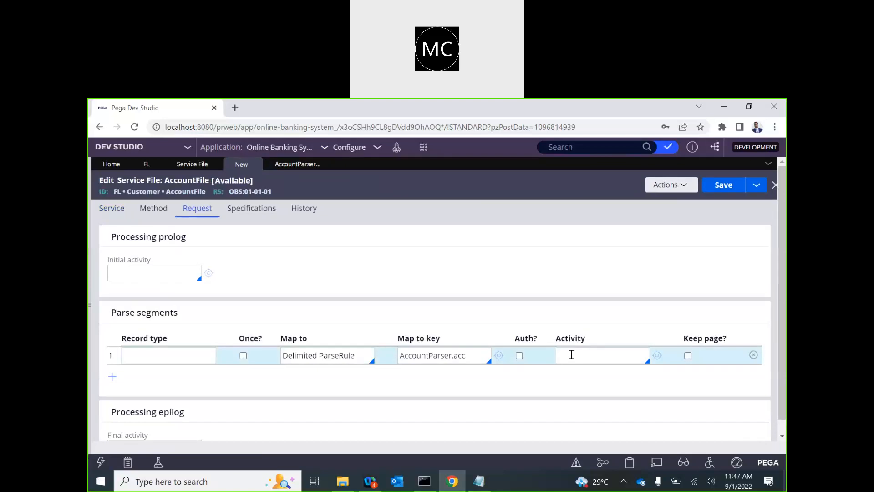
type("ProcessAccountFile")
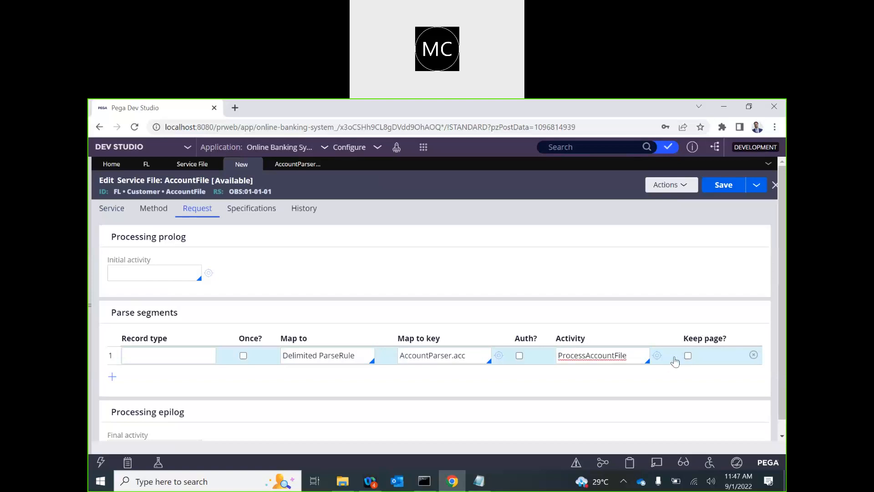
left_click(657, 355)
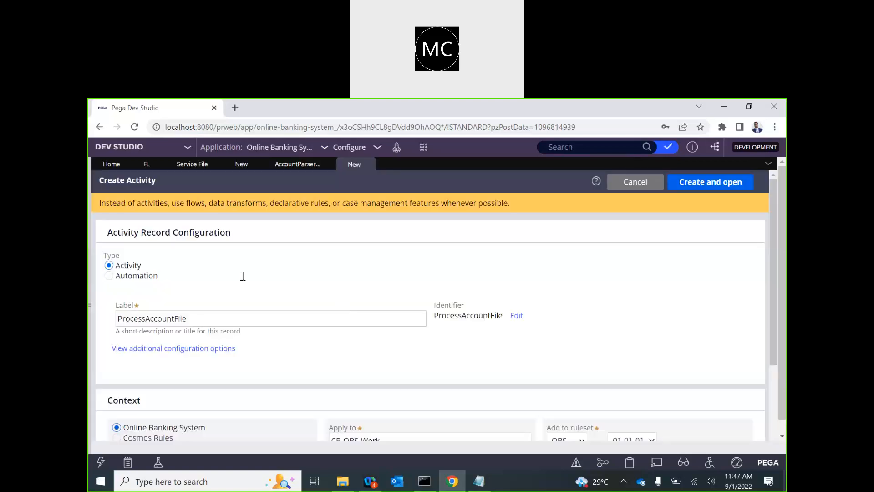
Step: Create the ProcessAccountFile activity and add MyServicePage as its first Pages & Classes page
left_click(720, 182)
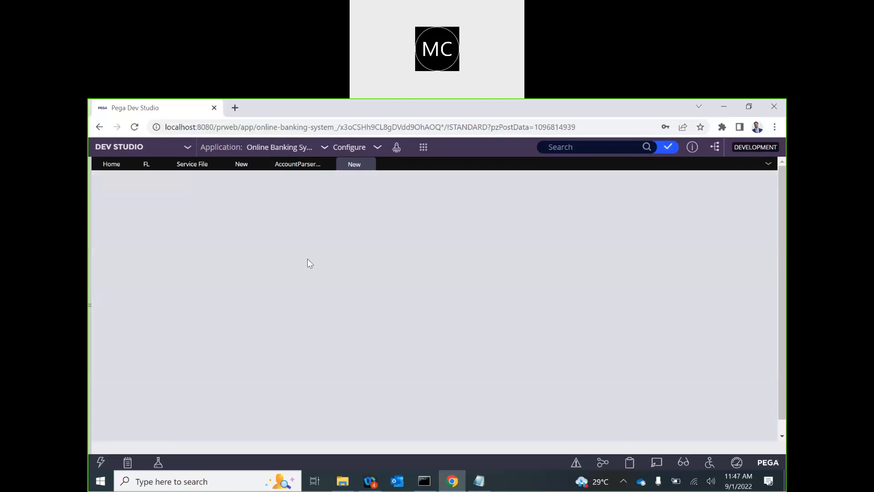
left_click(194, 164)
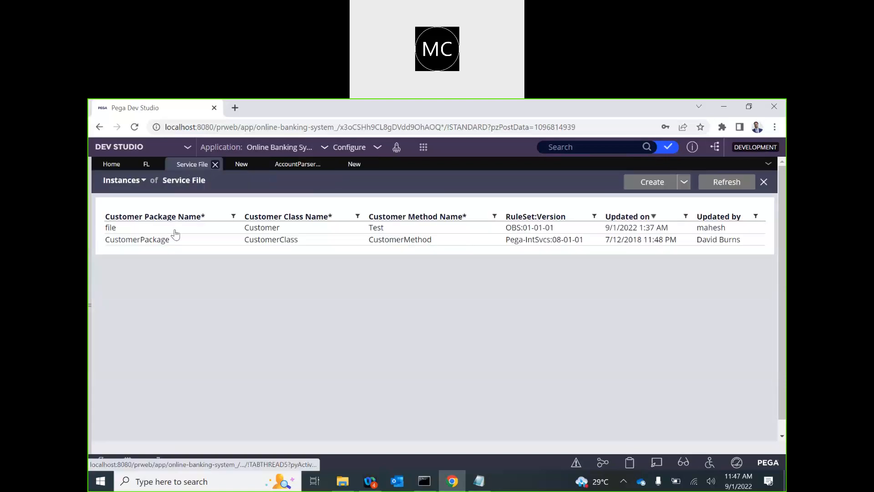
left_click(239, 167)
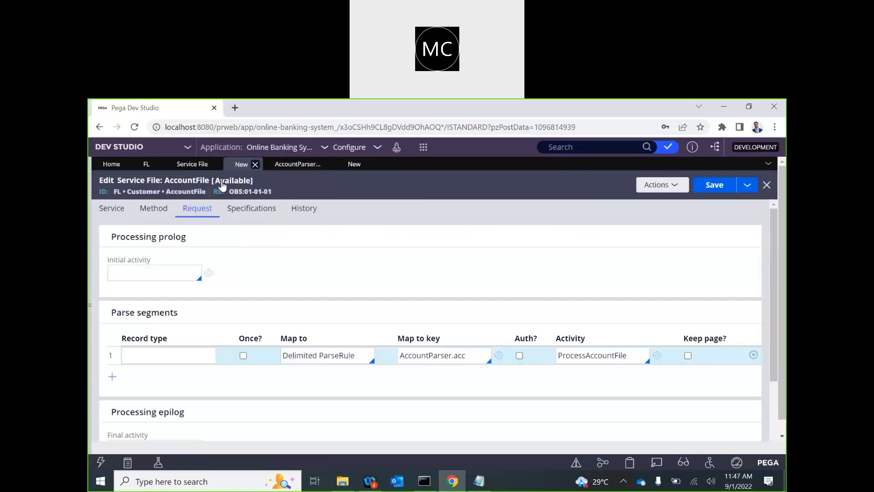
left_click(113, 210)
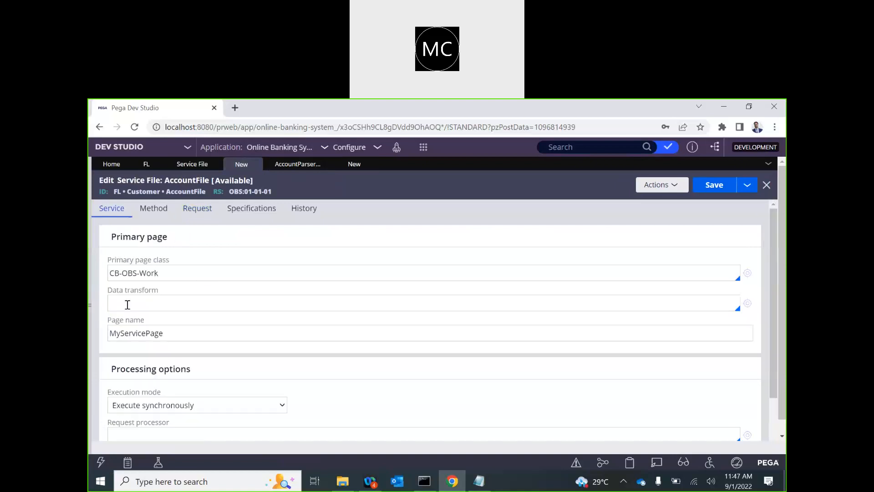
double_click(136, 334)
key("ctrl+c")
left_click(367, 164)
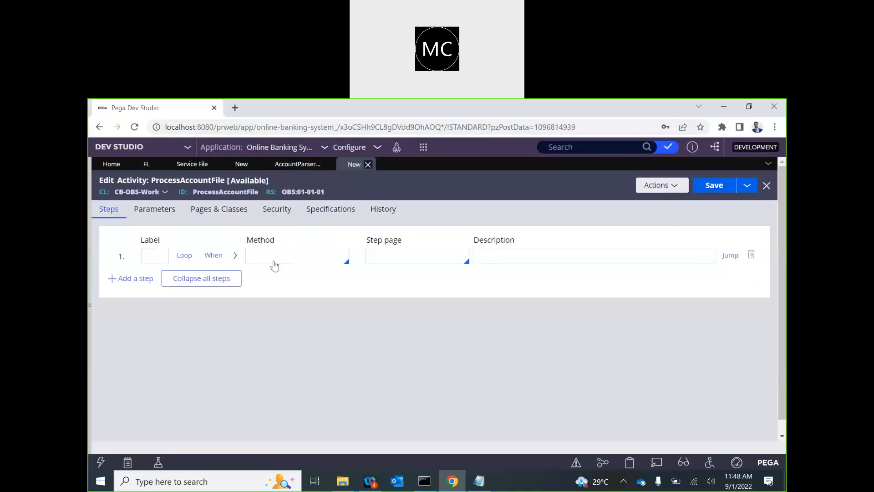
left_click(233, 212)
left_click(173, 253)
key("ctrl+v")
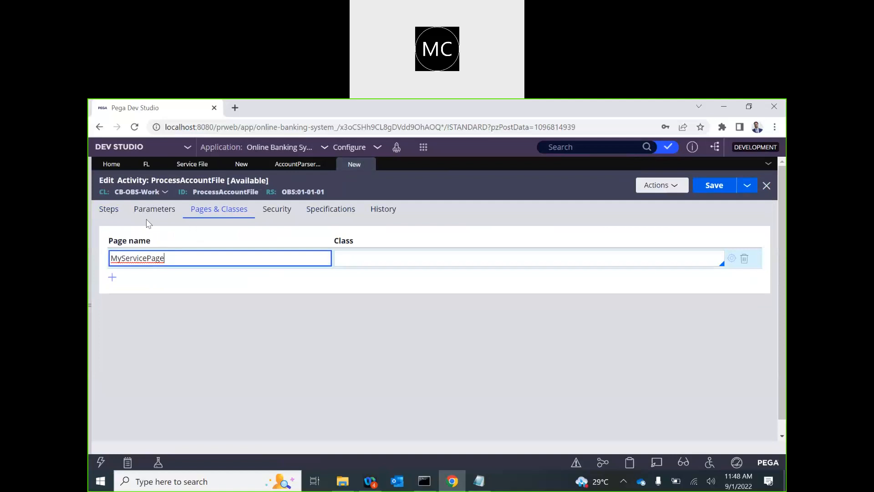
Step: Declare MyServicePage's class as CB-OBS-Work, copied from the service file's primary page
left_click(193, 166)
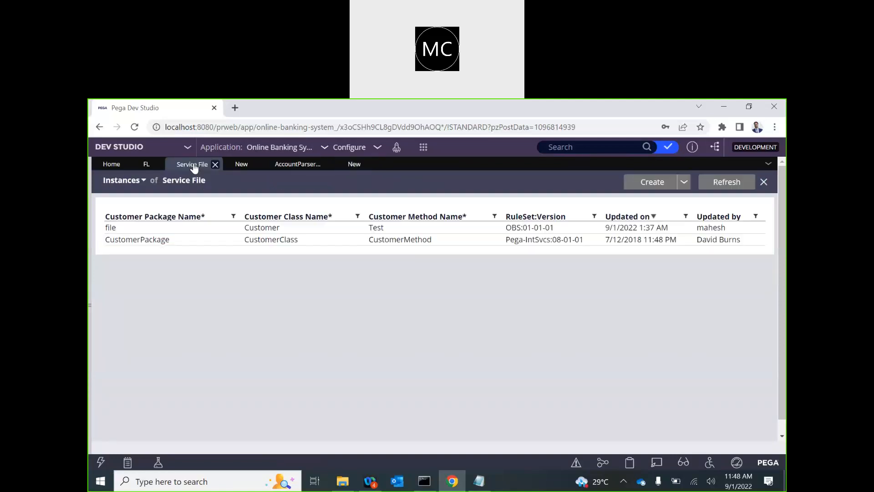
left_click(243, 167)
key("ctrl+a")
left_click(172, 271)
key("ctrl+a")
key("ctrl+c")
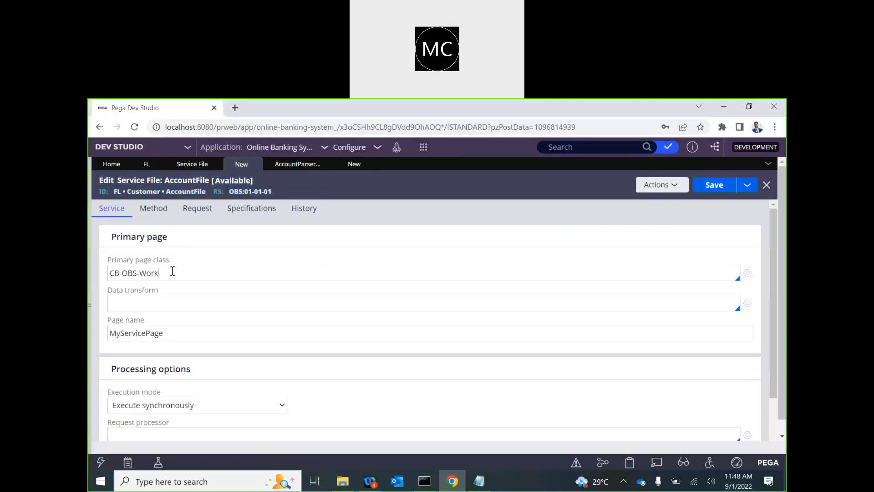
left_click(356, 166)
left_click(372, 256)
key("ctrl+v")
left_click(120, 214)
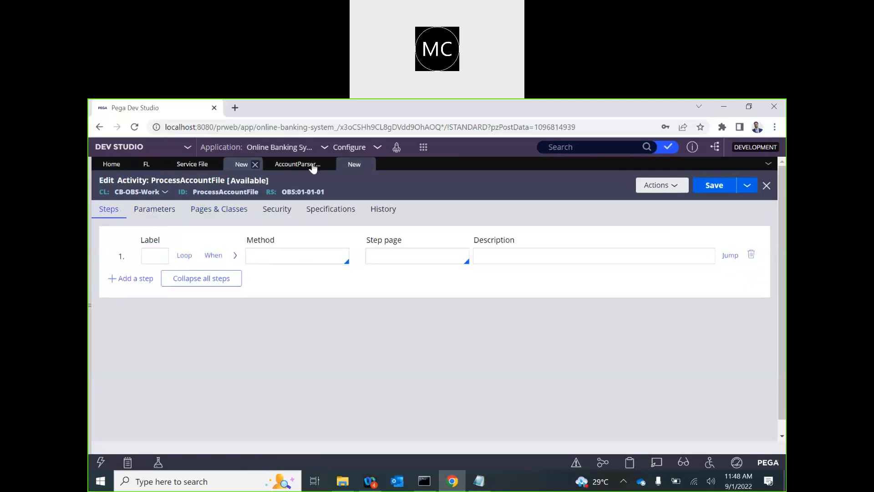
left_click(232, 209)
left_click(140, 260)
double_click(140, 260)
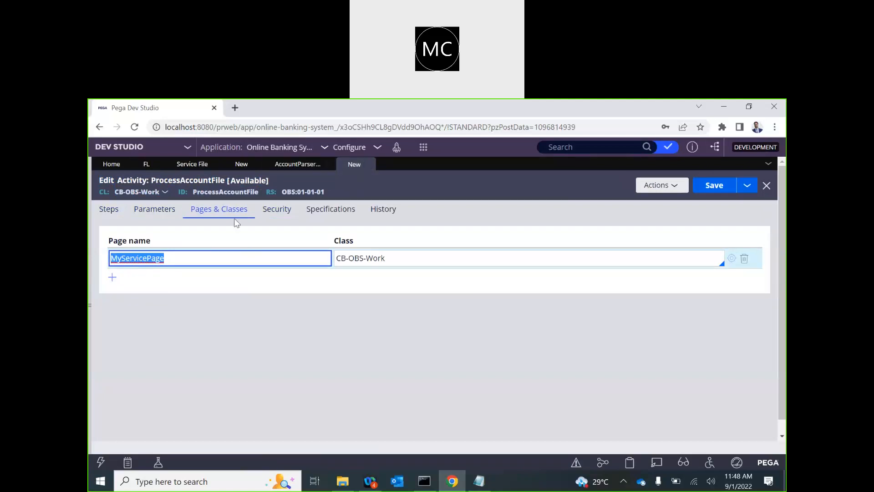
Step: Add an AccStg page of class CB-OBS-Data-AccountStaging to the activity's Pages & Classes
left_click(113, 279)
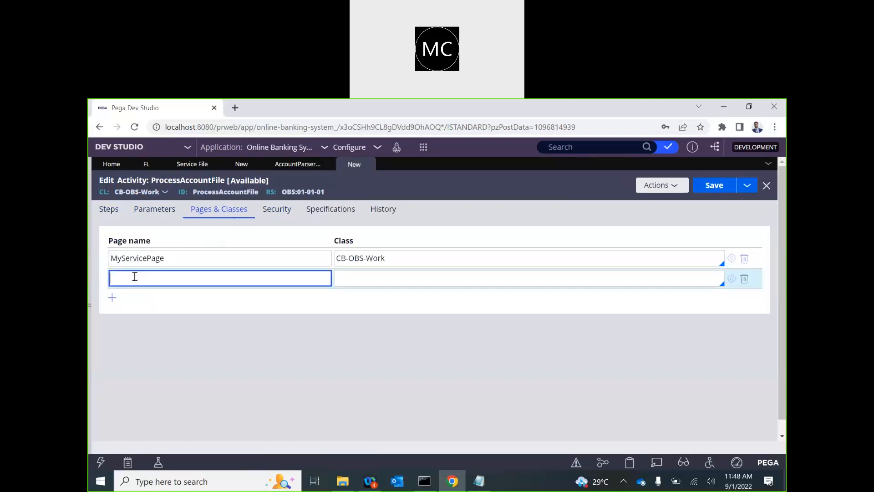
type("AccStg")
double_click(122, 279)
key("ctrl+c")
left_click(295, 164)
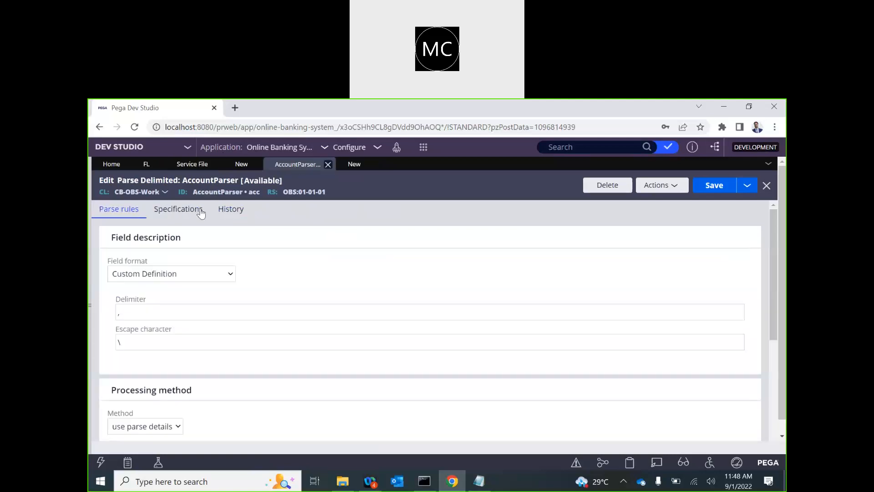
left_click(89, 305)
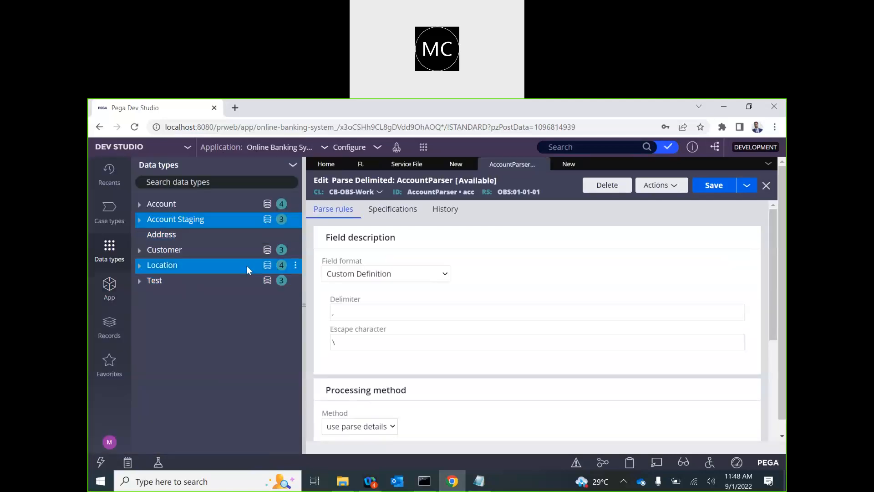
left_click(110, 175)
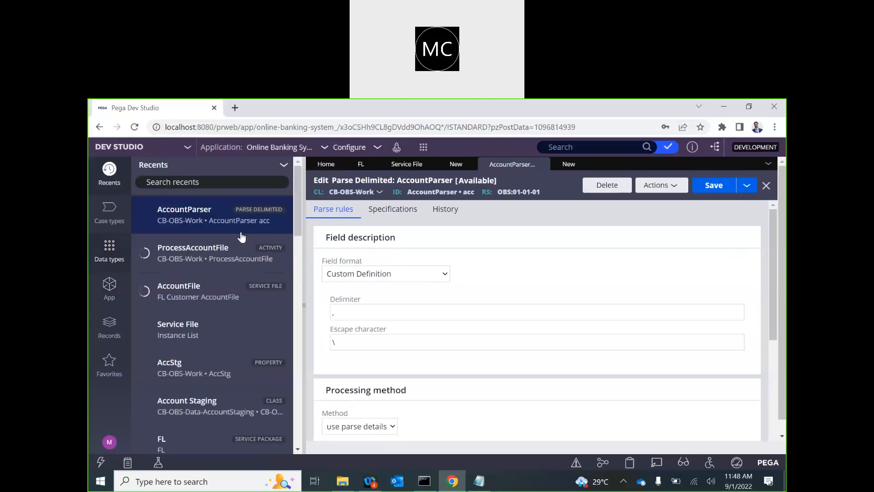
left_click(250, 383)
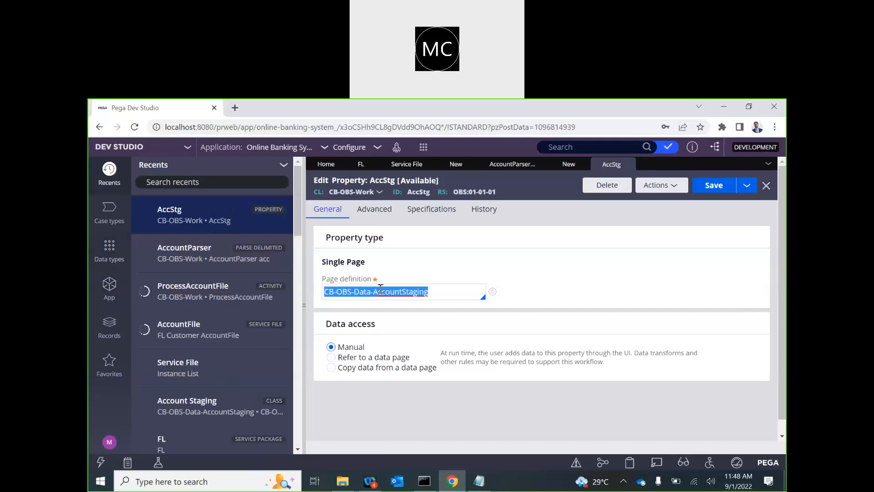
left_click(556, 166)
left_click(514, 278)
type("CB-OBS-Data-AccountStaging")
Step: Make step 1 a Page-Copy step on step page MyServicePage
left_click(332, 220)
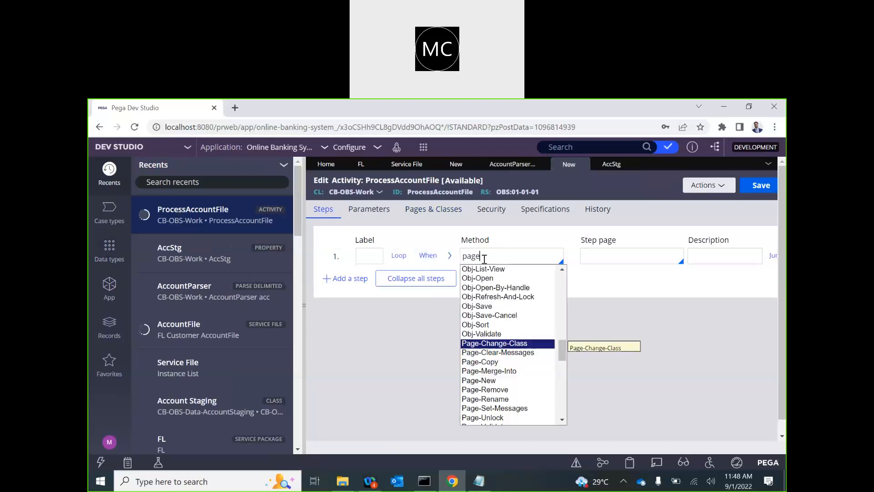
key("Down")
key("Down")
key("Return")
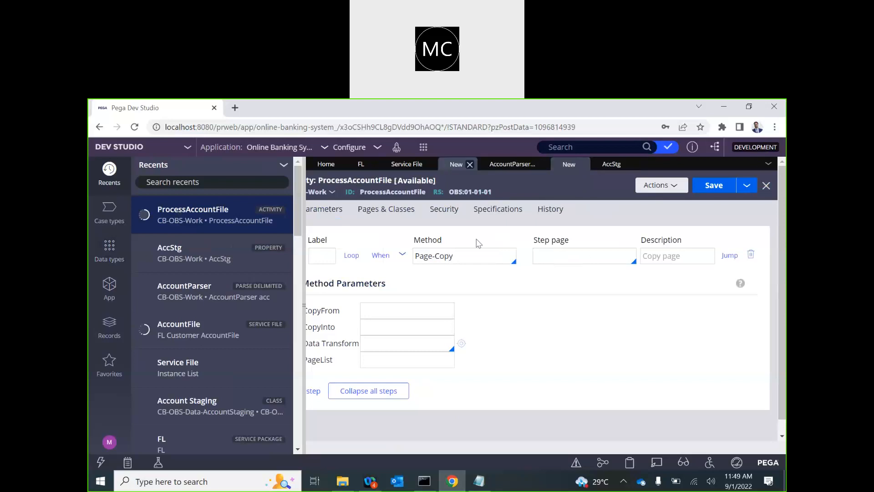
left_click(386, 209)
left_click(341, 259)
double_click(340, 258)
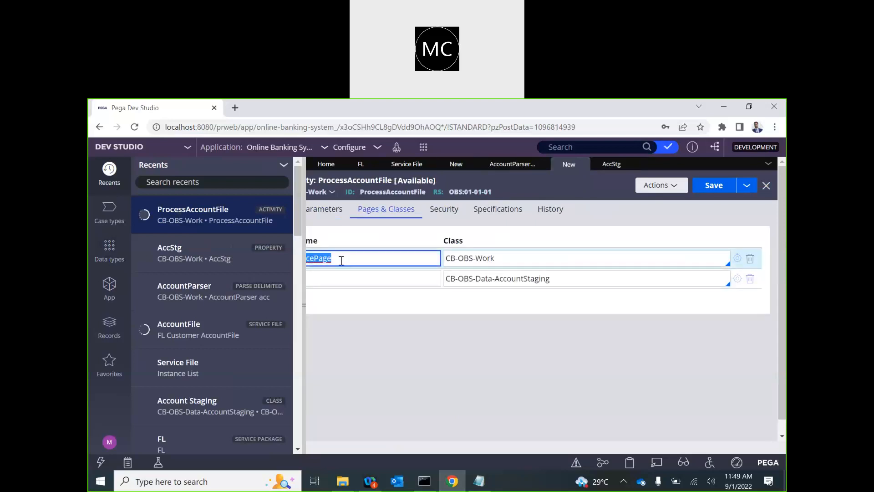
left_click(324, 209)
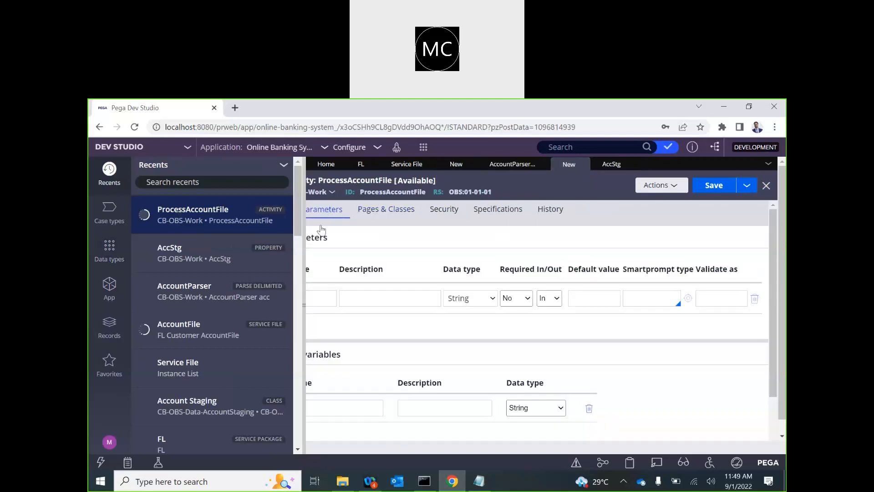
left_click(303, 306)
left_click(111, 214)
left_click(430, 258)
type("MyServicePage")
Step: Set the Page-Copy CopyFrom to .AccStg and CopyInto to AccStg, then collapse the step
left_click(215, 316)
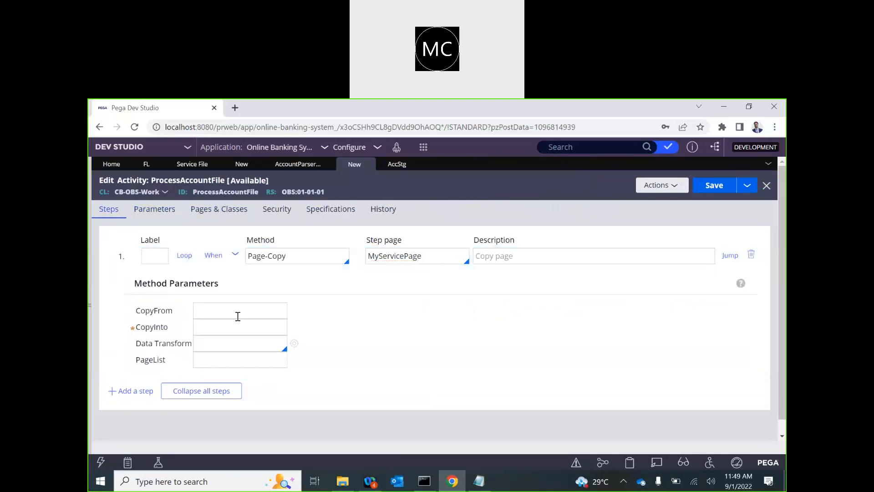
left_click(396, 165)
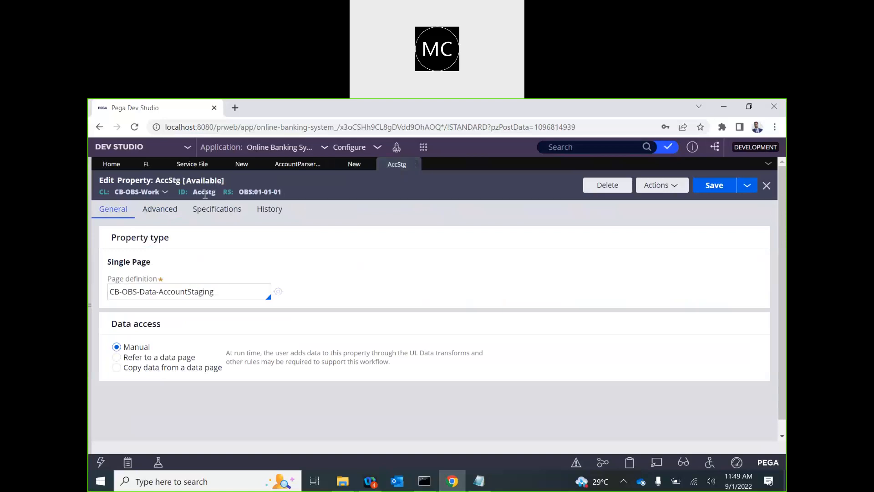
left_click(347, 163)
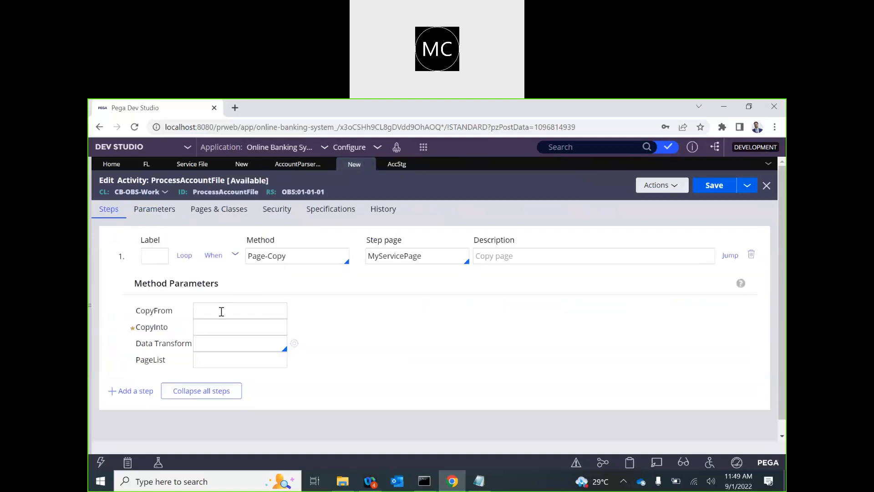
key("ctrl+v")
left_click(246, 329)
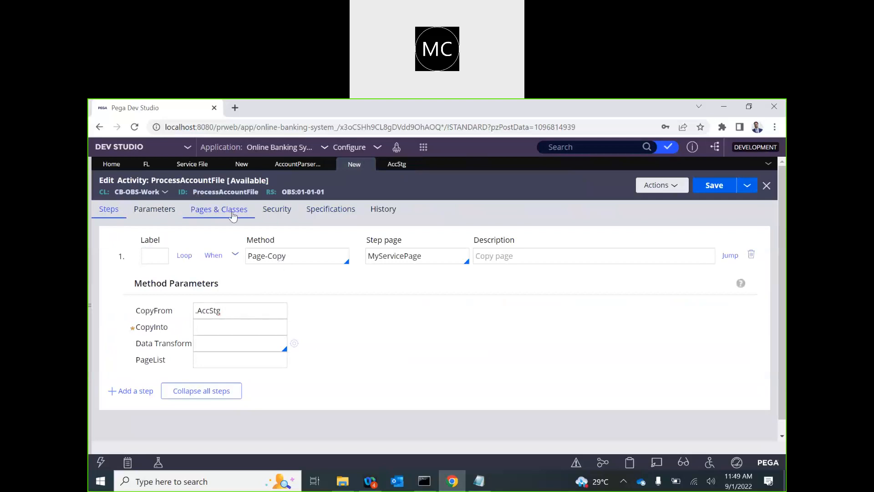
left_click(219, 209)
double_click(131, 280)
key("ctrl+c")
left_click(109, 209)
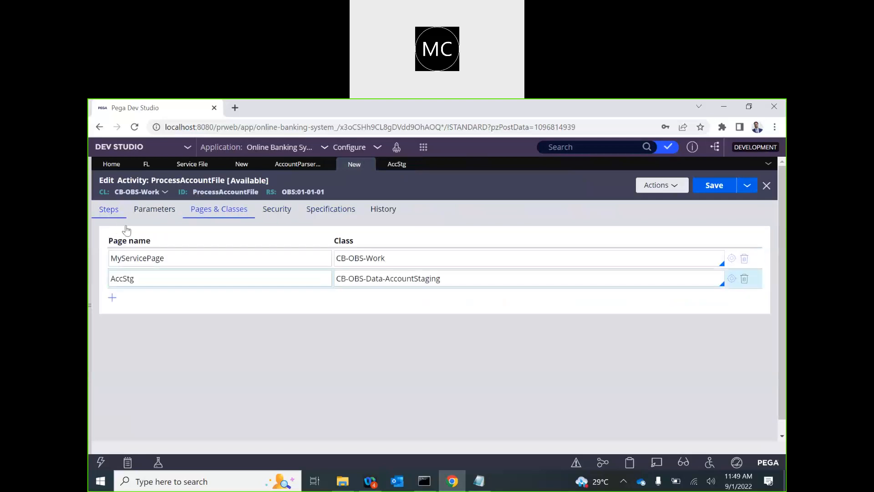
left_click(219, 333)
key("ctrl+v")
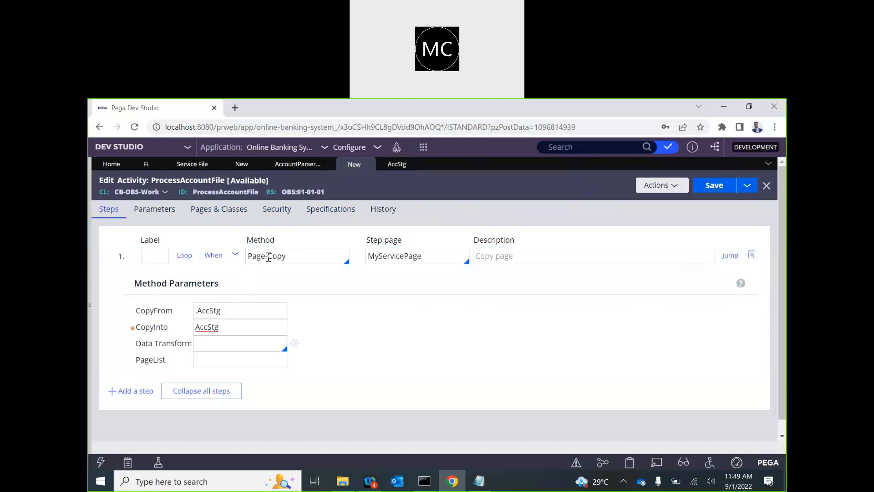
left_click(235, 256)
left_click(327, 254)
left_click(157, 255)
Step: Add a second step using Obj-Save with WriteNow checked
type("\\")
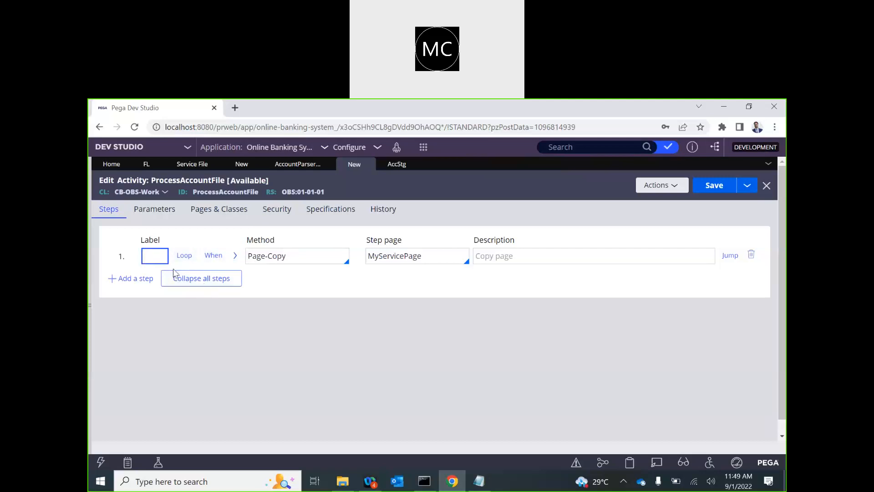
key("Return")
left_click(243, 277)
type("Obj-")
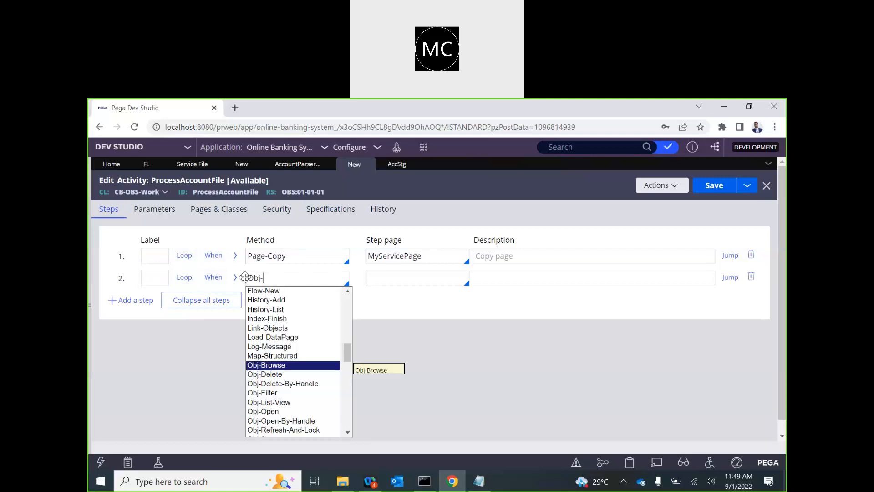
key("Down")
key("Down")
key("Down")
key("Down")
key("Down")
key("Down")
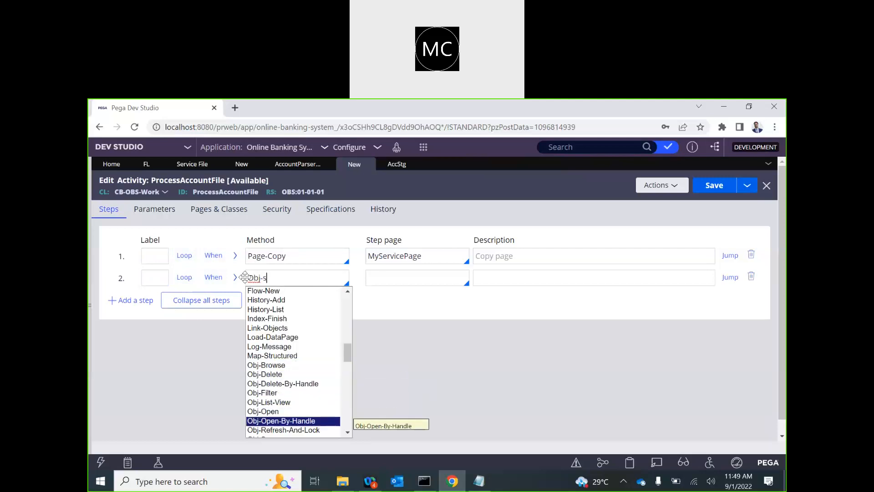
key("Return")
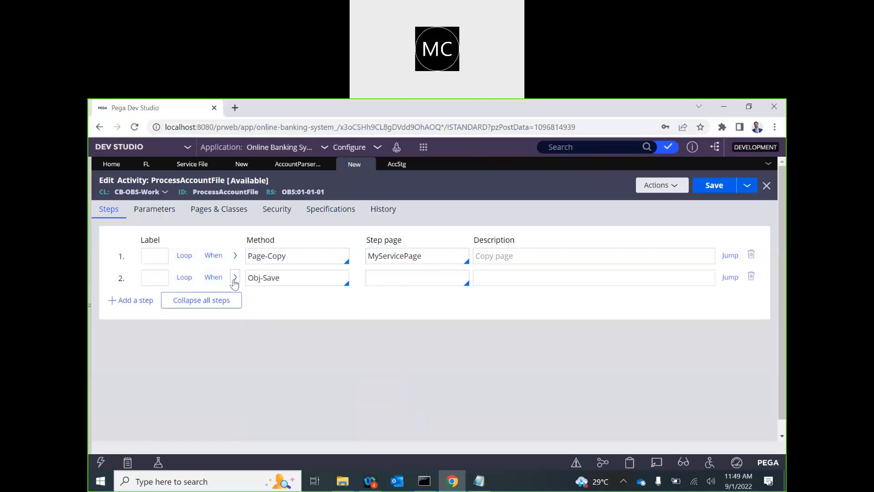
left_click(235, 277)
left_click(182, 346)
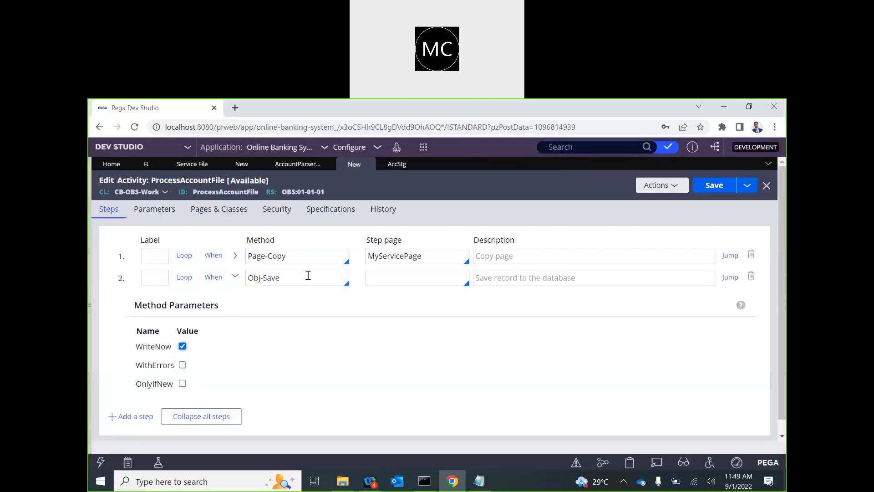
Step: Set step 2's step page to AccStg
double_click(401, 256)
key("ctrl+c")
left_click(385, 283)
key("ctrl+v")
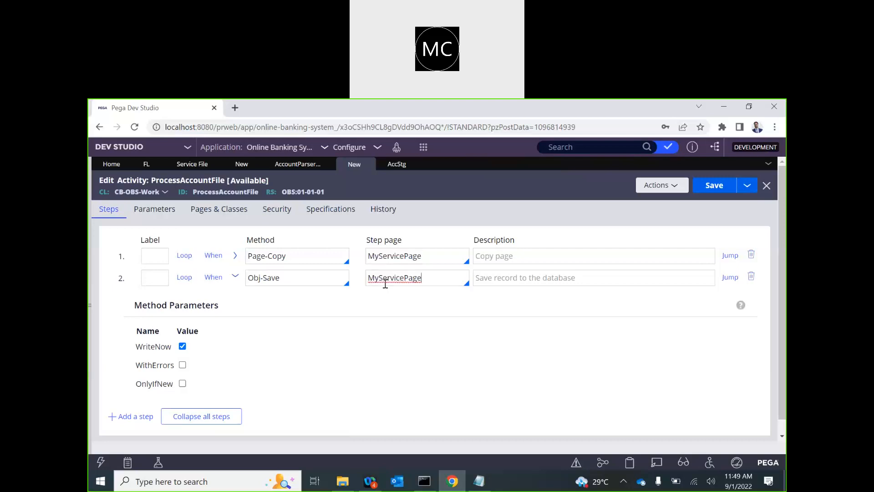
left_click(235, 255)
double_click(204, 328)
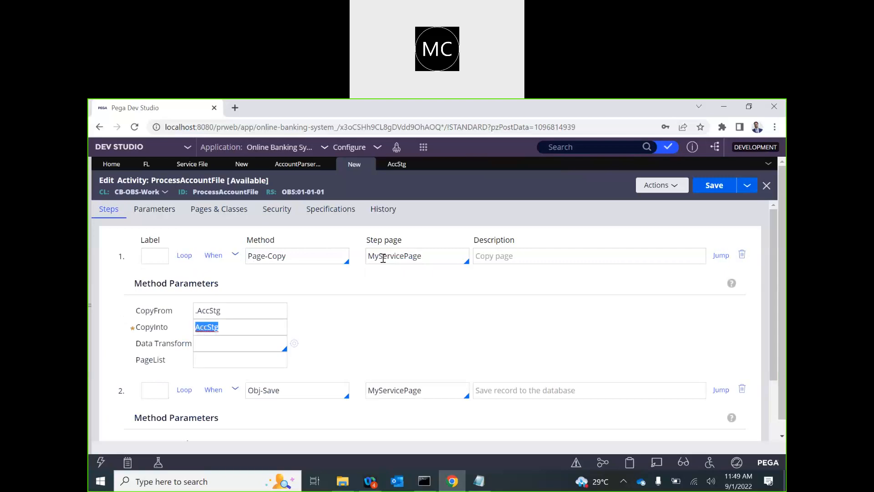
double_click(406, 392)
key("ctrl+v")
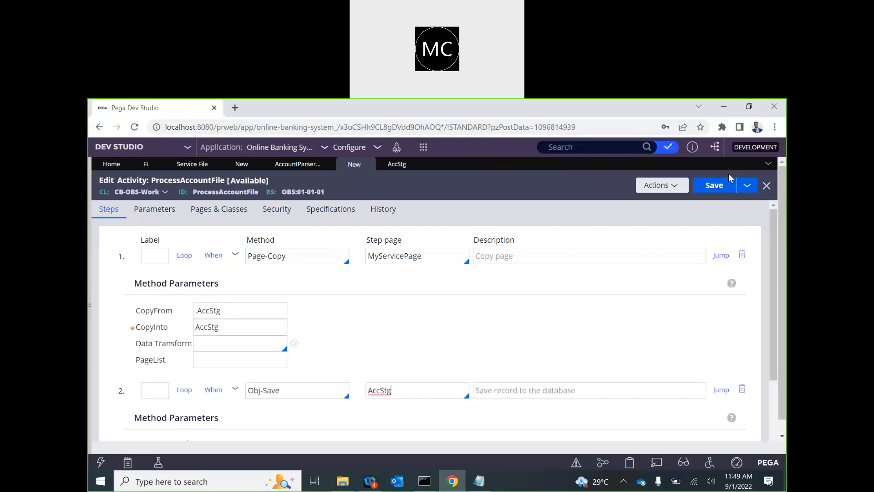
Step: Collapse both steps and save the ProcessAccountFile activity
left_click(714, 185)
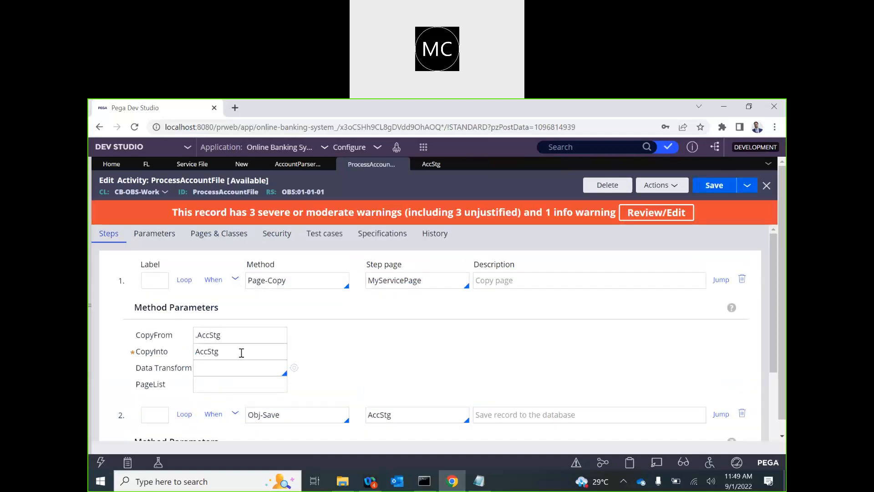
left_click(236, 282)
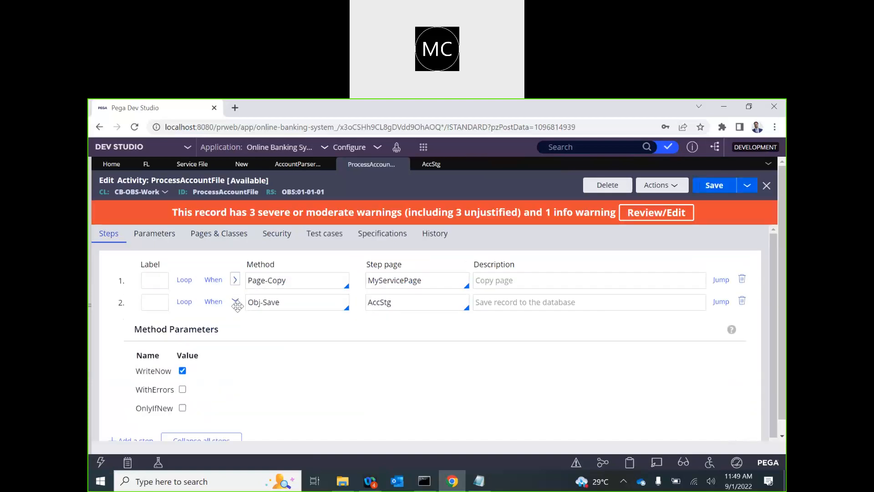
left_click(236, 303)
left_click(706, 186)
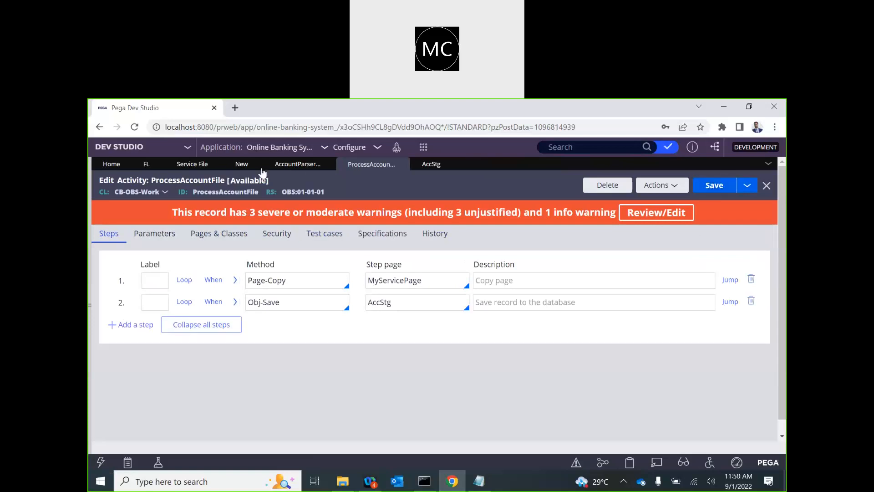
left_click(231, 165)
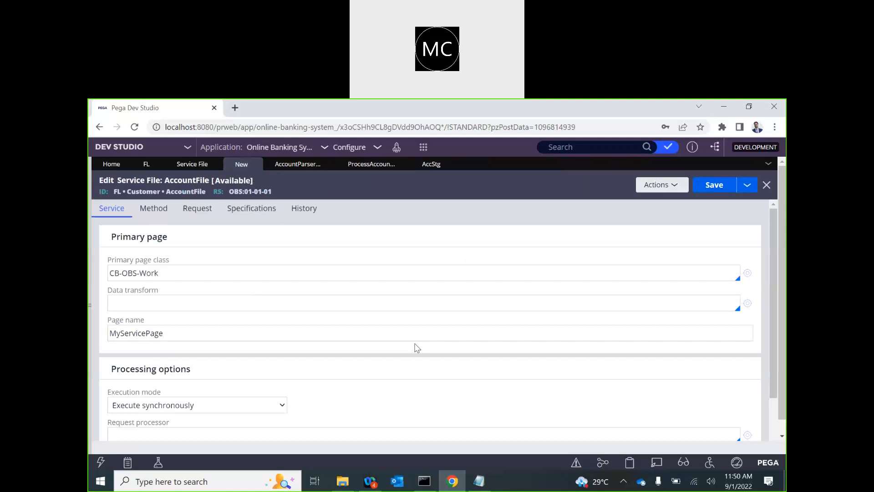
Step: Select ProcessAccountFile as the AccountFile parse segment's activity and save the service file
left_click(199, 210)
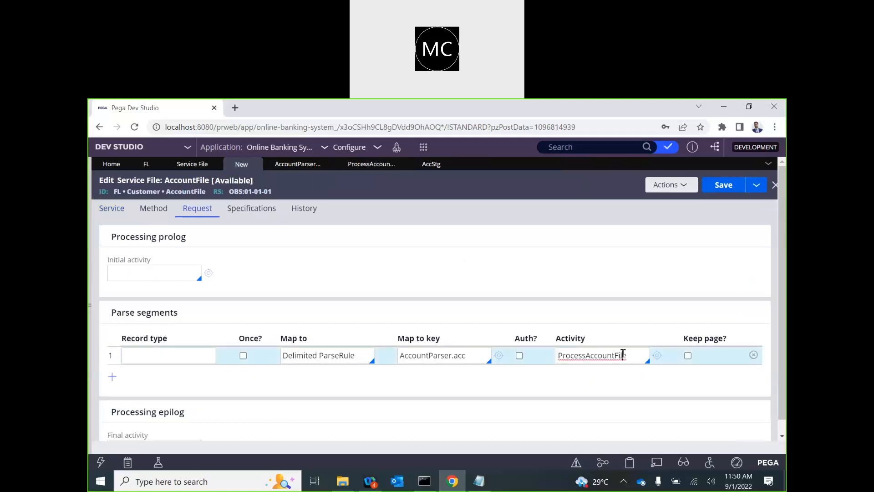
left_click(622, 355)
key("Return")
left_click(726, 185)
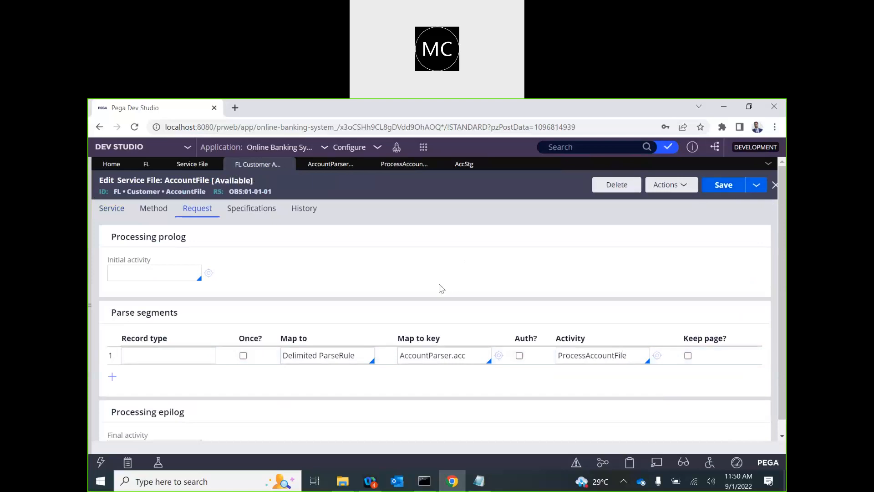
scroll(441, 289, "down", 3)
scroll(441, 288, "up", 3)
scroll(440, 286, "down", 3)
scroll(401, 277, "up", 3)
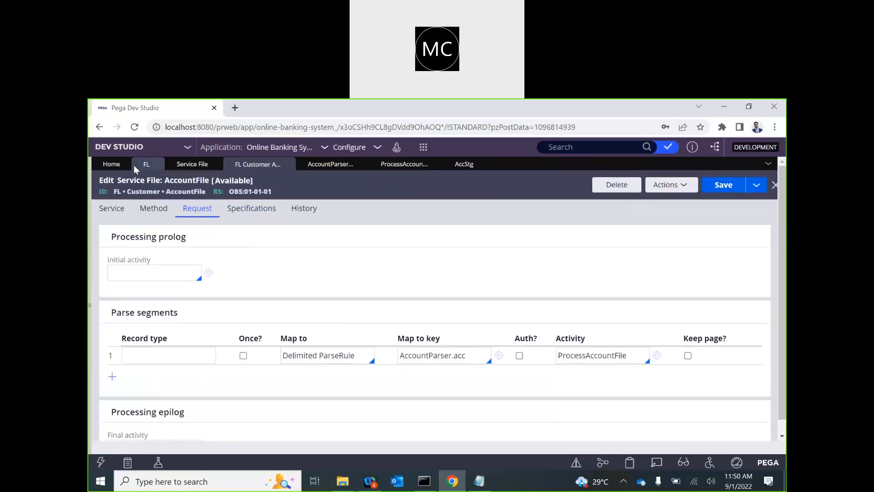
Step: Browse to the File Listener records under Integration-Resources and start a new listener
left_click(90, 305)
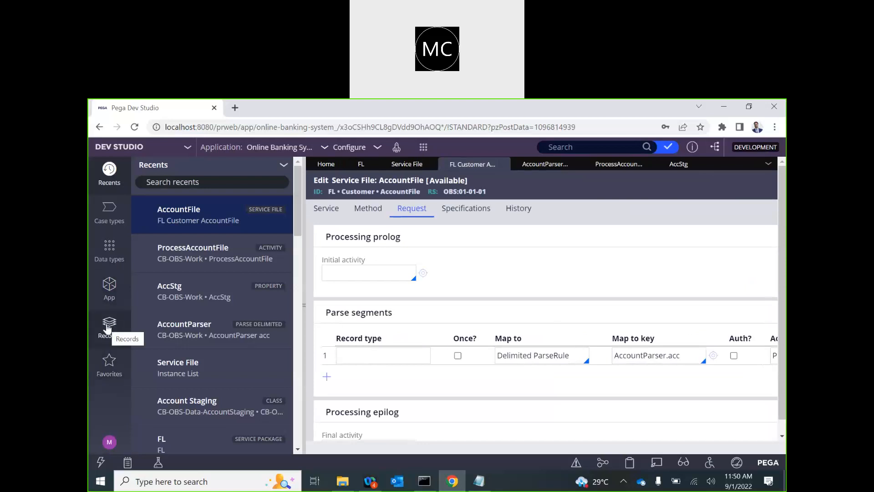
left_click(107, 339)
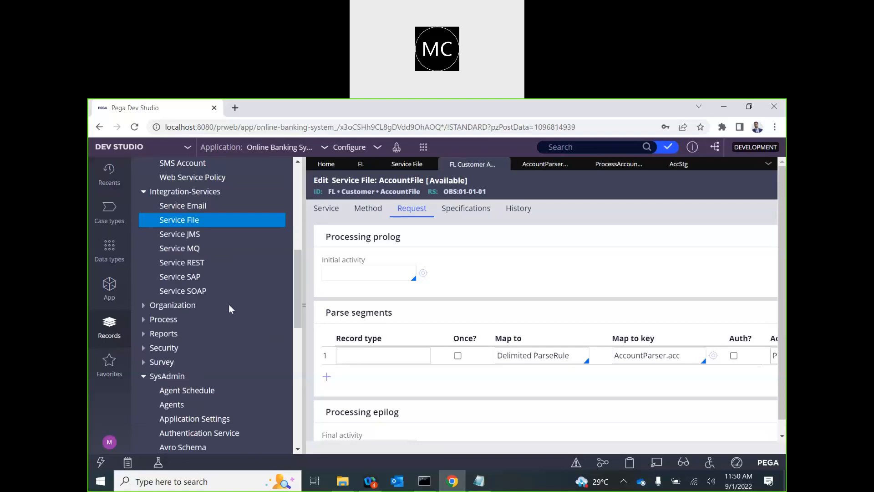
scroll(145, 259, "up", 3)
scroll(145, 258, "up", 2)
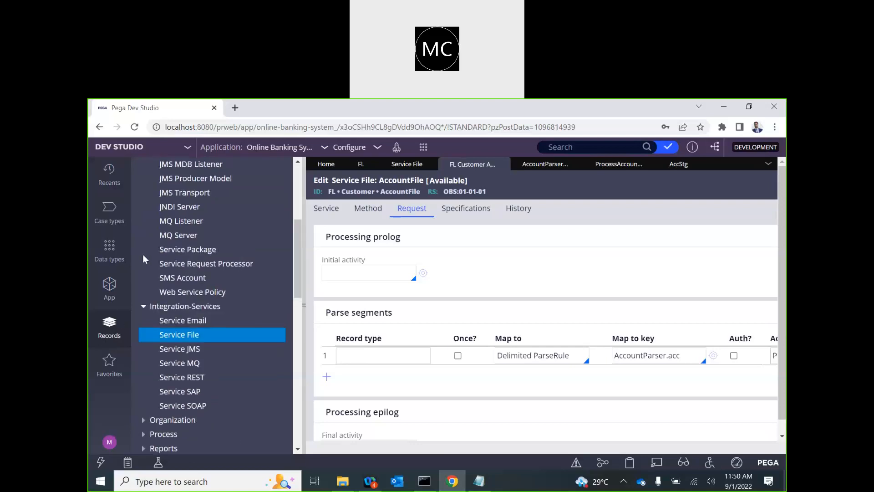
scroll(158, 248, "up", 3)
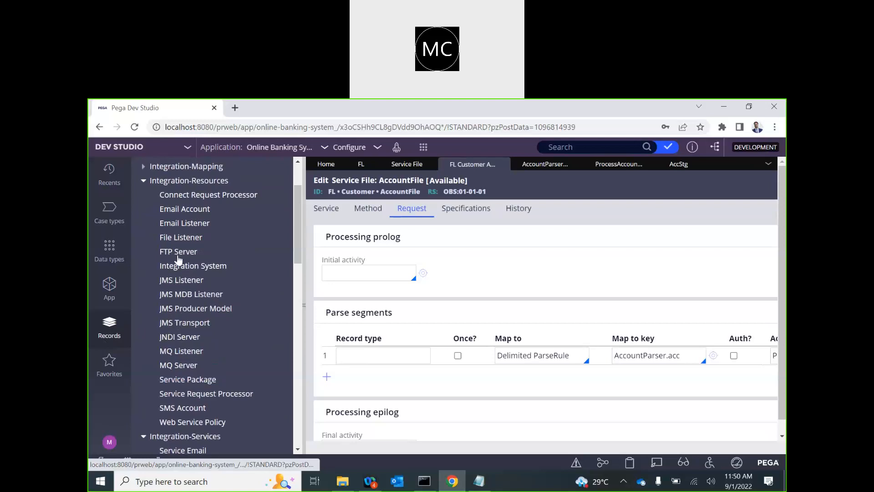
left_click(172, 238)
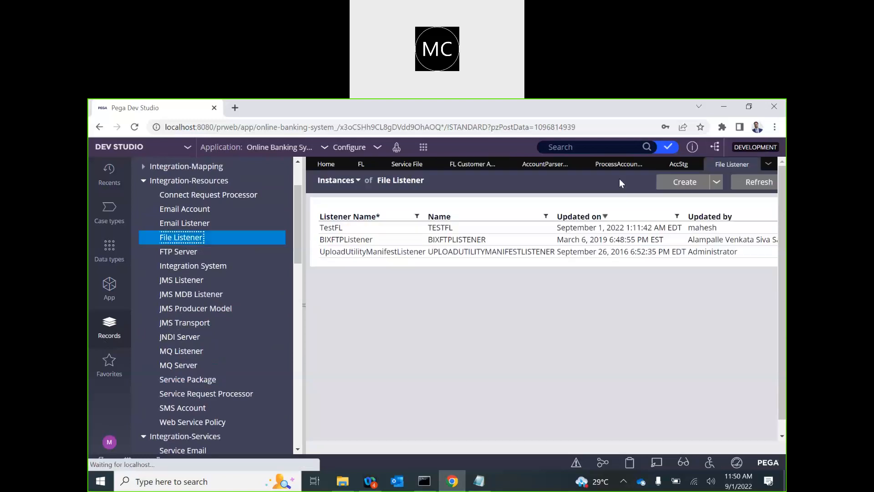
left_click(683, 181)
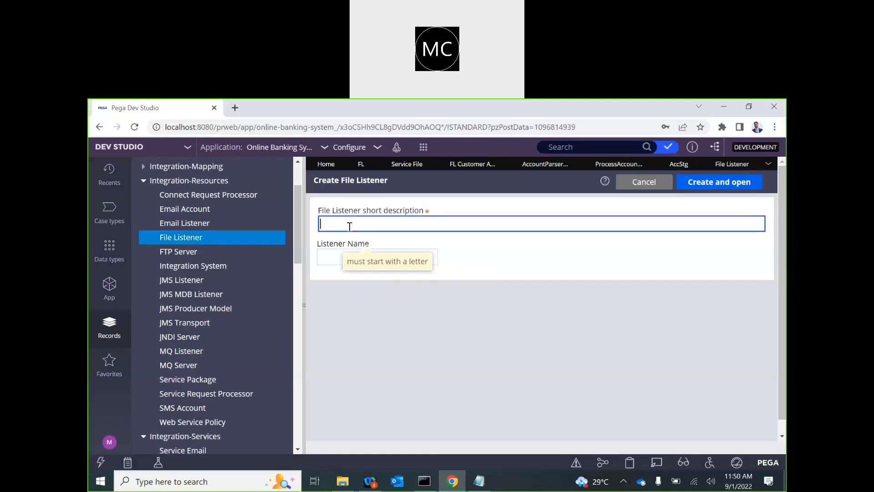
Step: Enter short description 'Process Account File' and listener name ProcessAccountFile
type("Proces")
type("sAcocun ")
type("F")
key("BackSpace")
key("BackSpace")
type("t File")
left_click(349, 224)
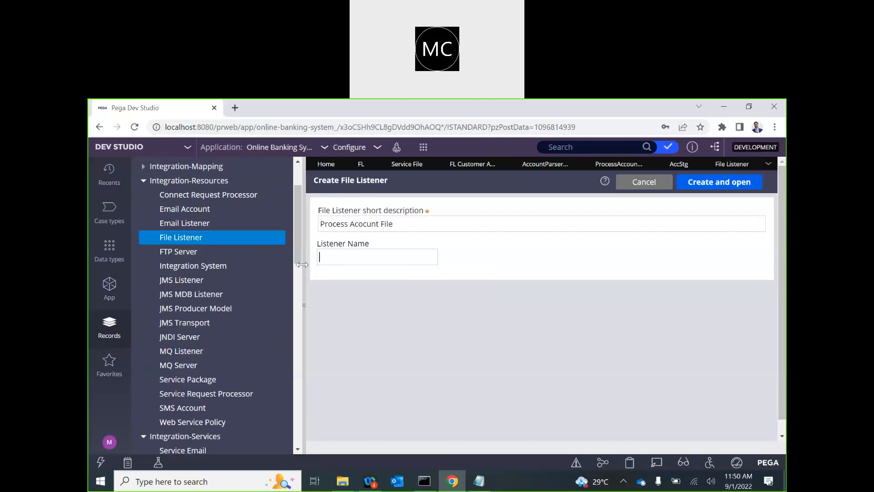
left_click(374, 225)
key("Left")
key("Left")
key("Left")
key("BackSpace")
key("Right")
type("o")
key("ctrl+a")
key("ctrl+c")
left_click(350, 253)
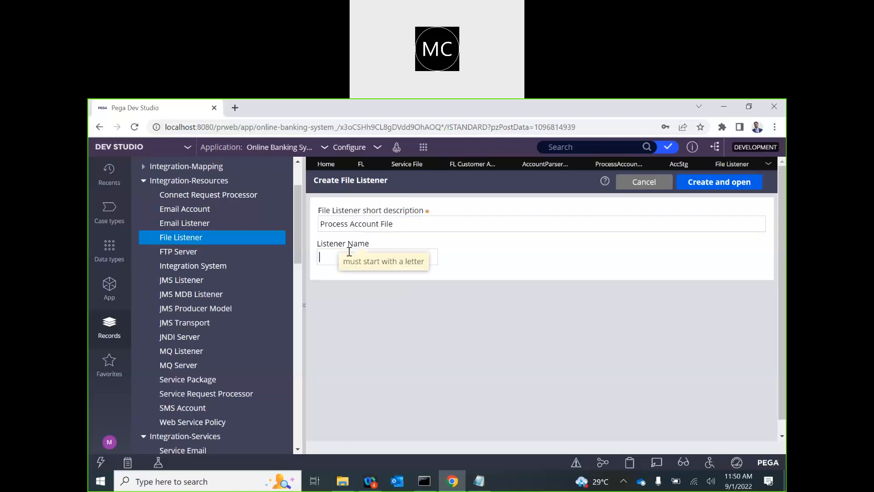
key("ctrl+v")
left_click(350, 257)
key("BackSpace")
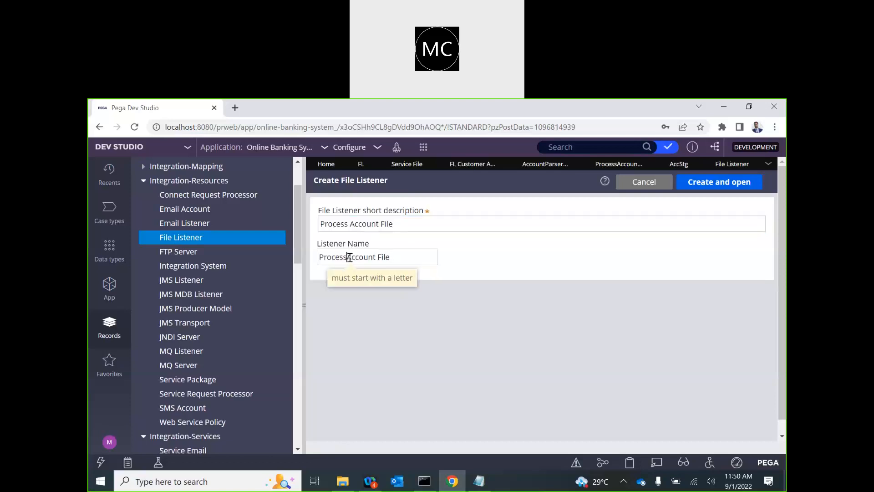
key("BackSpace")
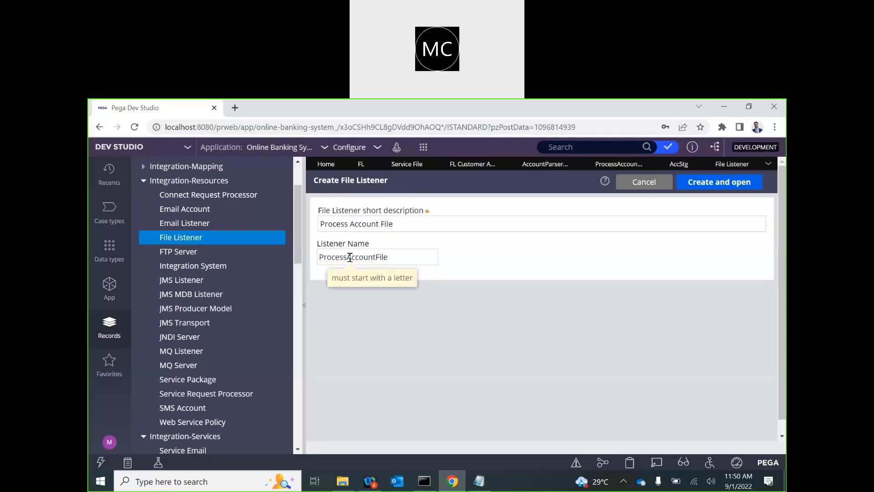
left_click(304, 302)
Step: Create the listener and set its source location to C:\Account, copied from the folder window
left_click(700, 181)
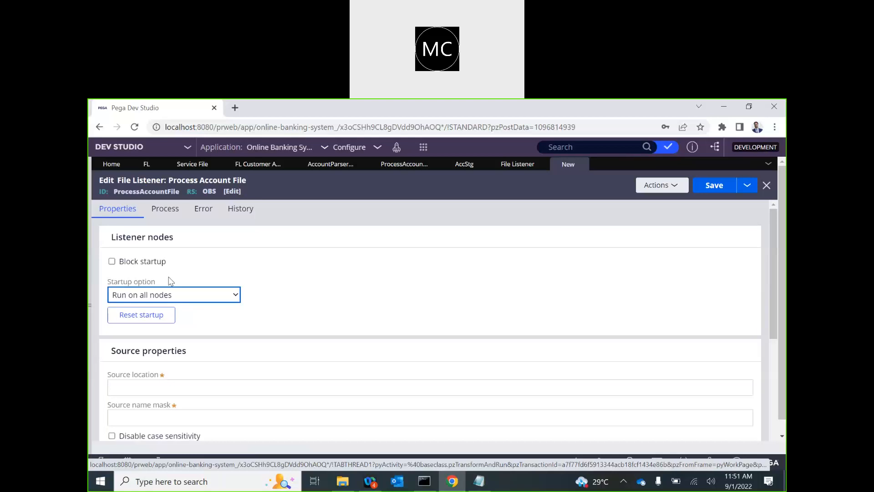
left_click(128, 279)
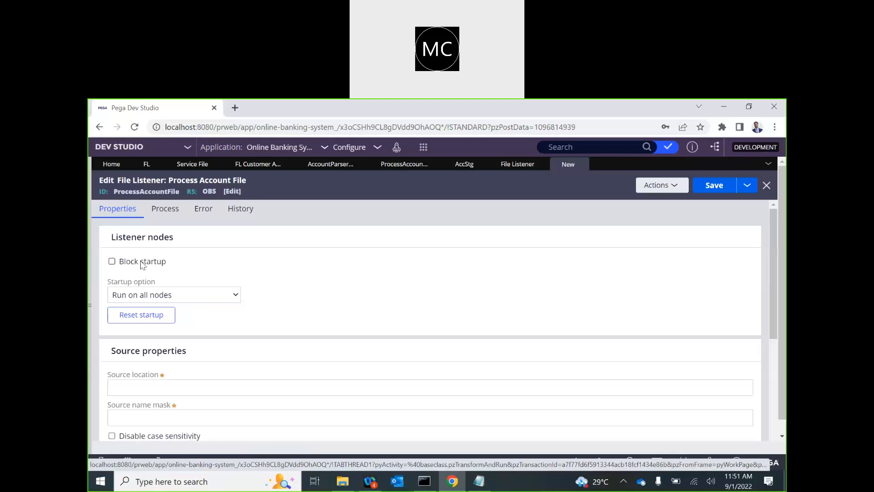
left_click(143, 385)
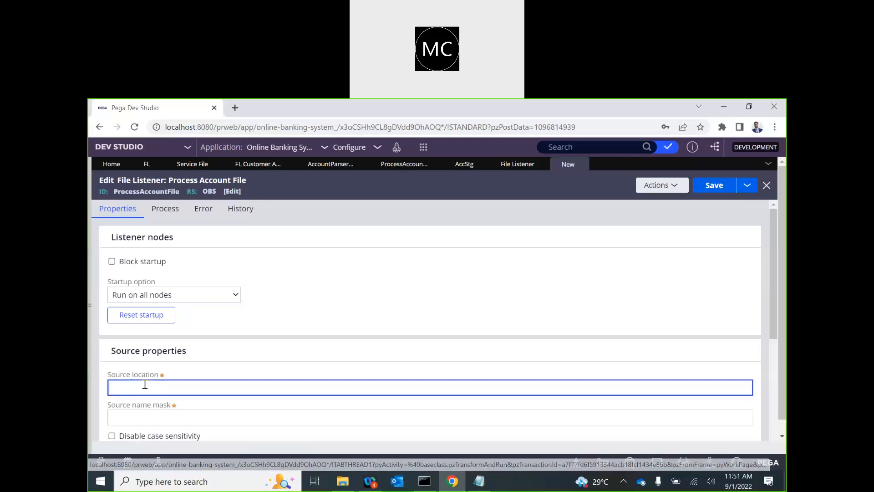
scroll(145, 384, "down", 1)
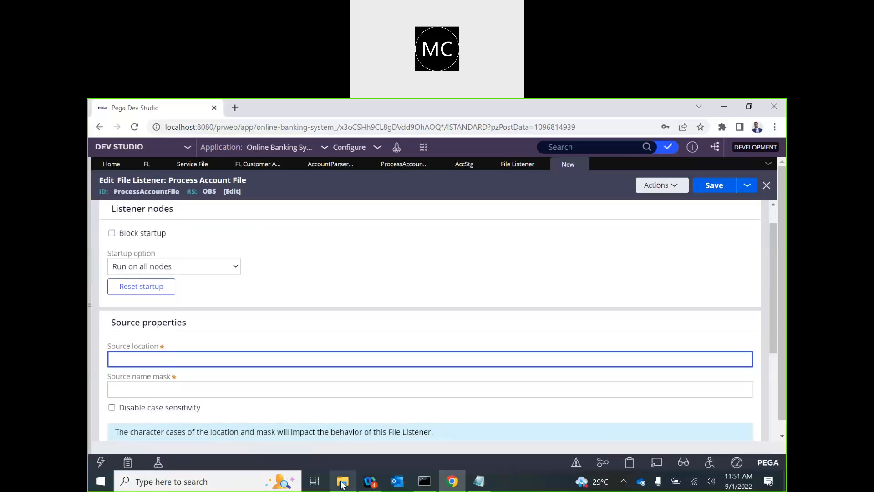
left_click(342, 481)
left_click(289, 186)
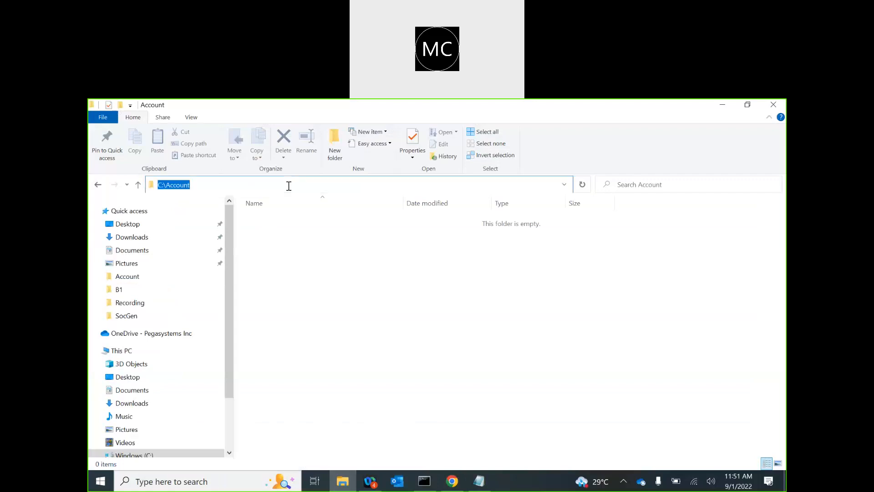
key("ctrl+c")
key("alt+Tab")
key("ctrl+v")
scroll(294, 338, "down", 2)
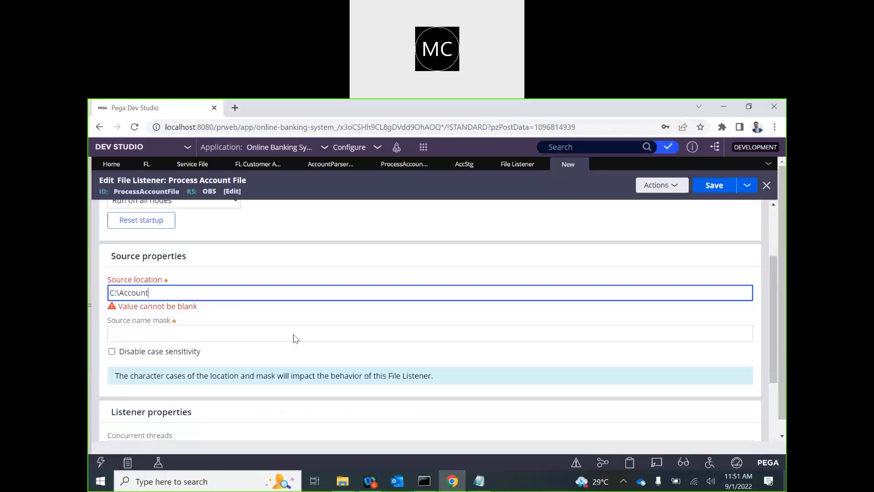
Step: Set the source name mask to Account*
left_click(150, 314)
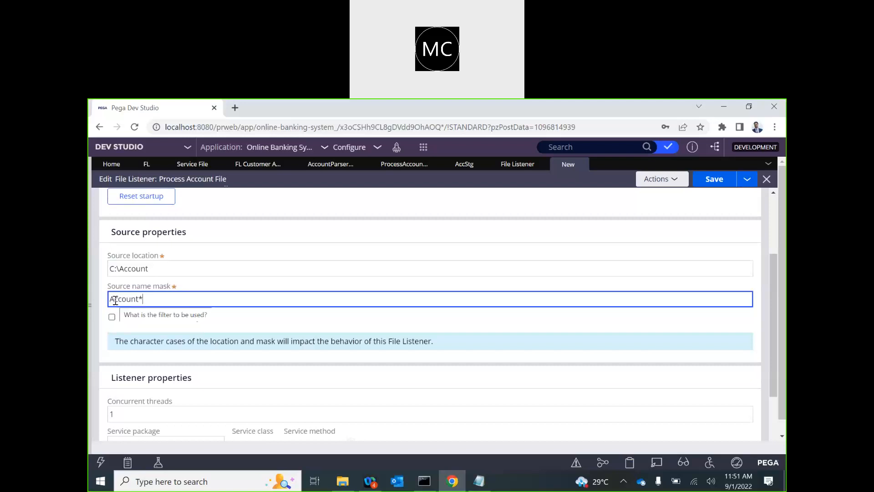
scroll(239, 353, "down", 2)
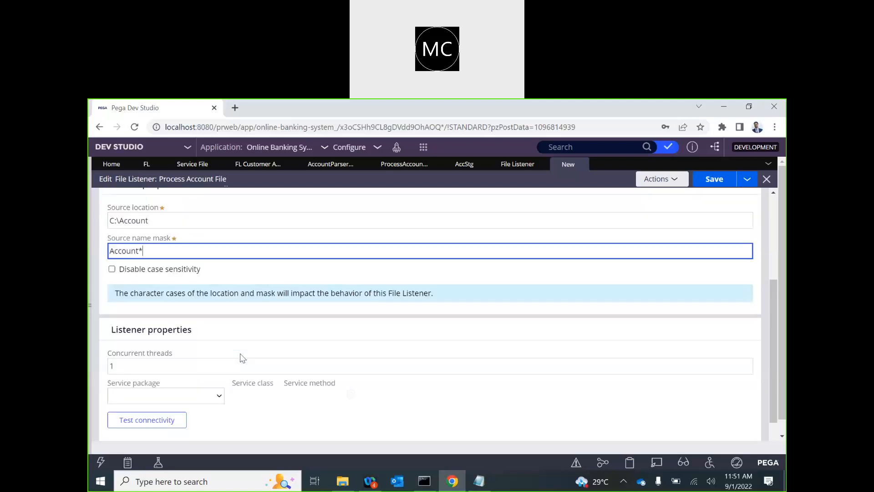
left_click(217, 355)
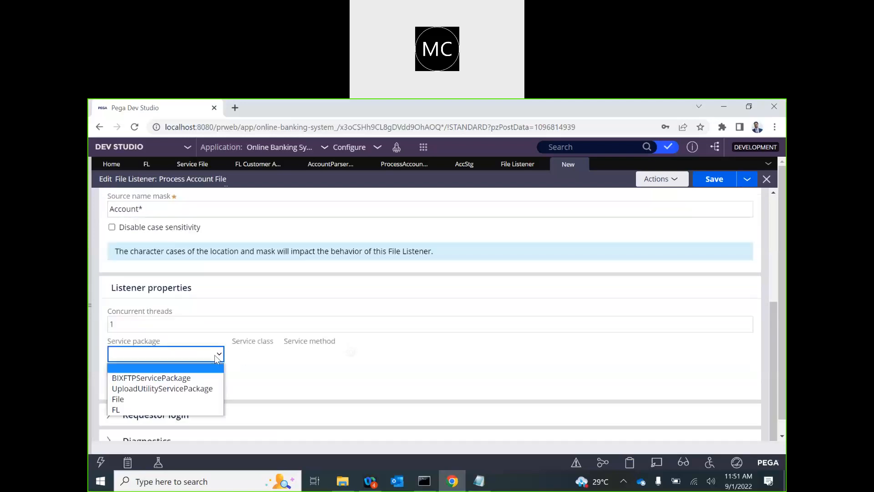
Step: Point the listener at service package FL, class Customer, method AccountFile
left_click(160, 409)
left_click(269, 356)
left_click(257, 374)
left_click(321, 358)
left_click(315, 377)
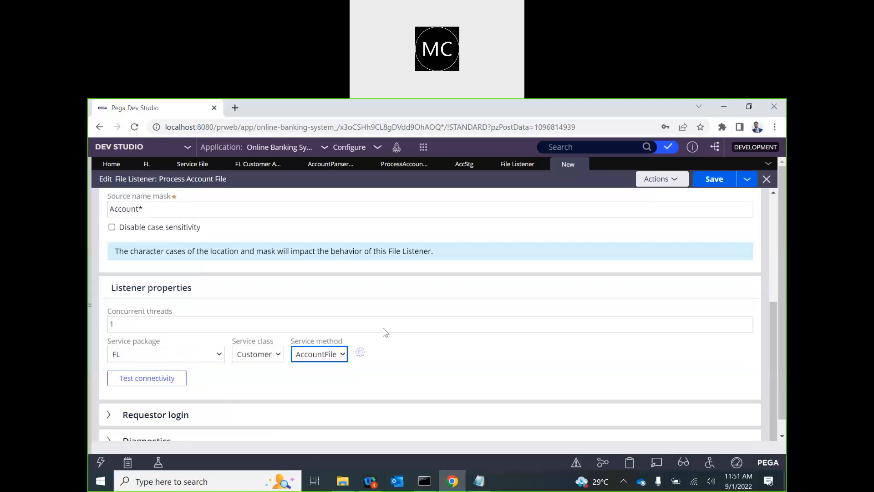
Step: Save the ProcessAccountFile listener and confirm its connectivity test to C:\Account succeeds
left_click(720, 180)
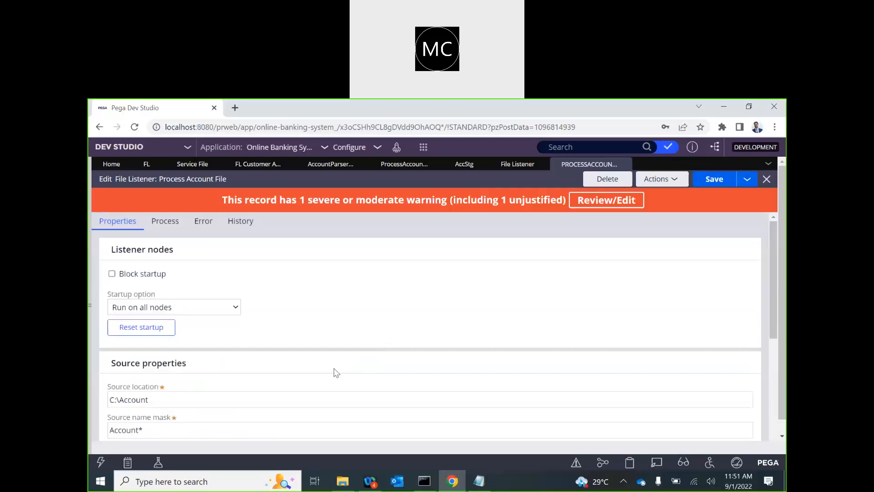
scroll(281, 383, "down", 5)
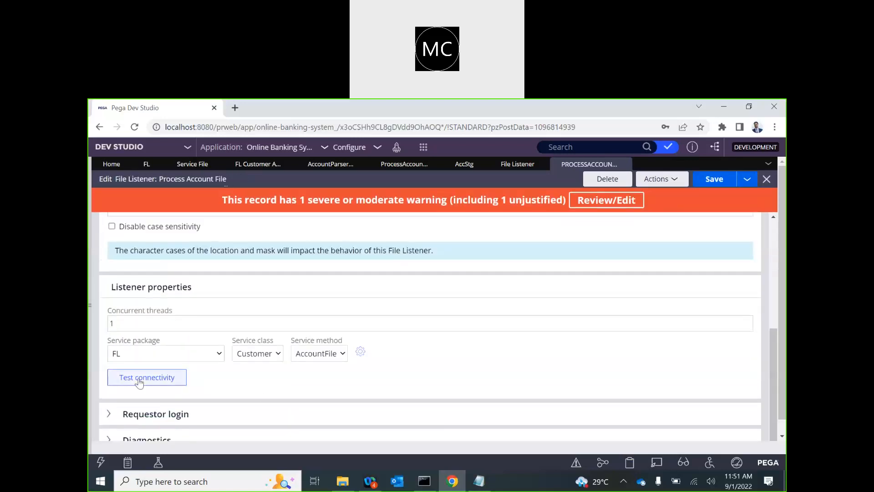
left_click(137, 379)
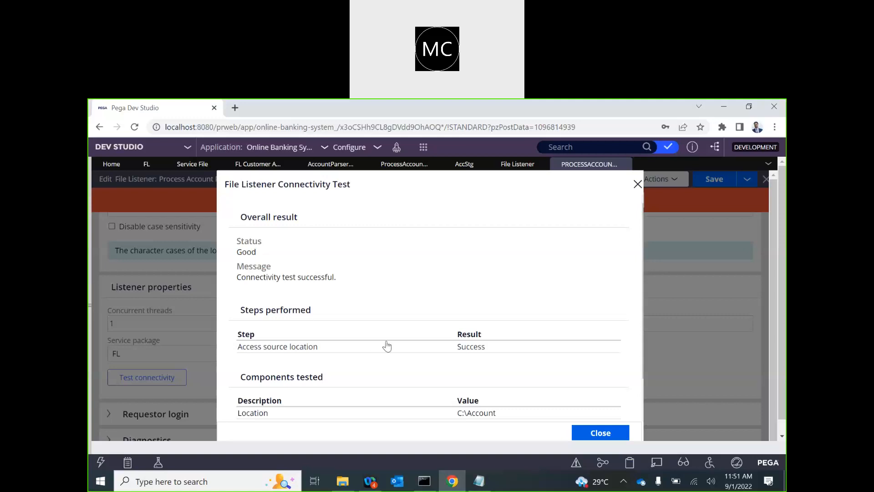
scroll(388, 355, "down", 1)
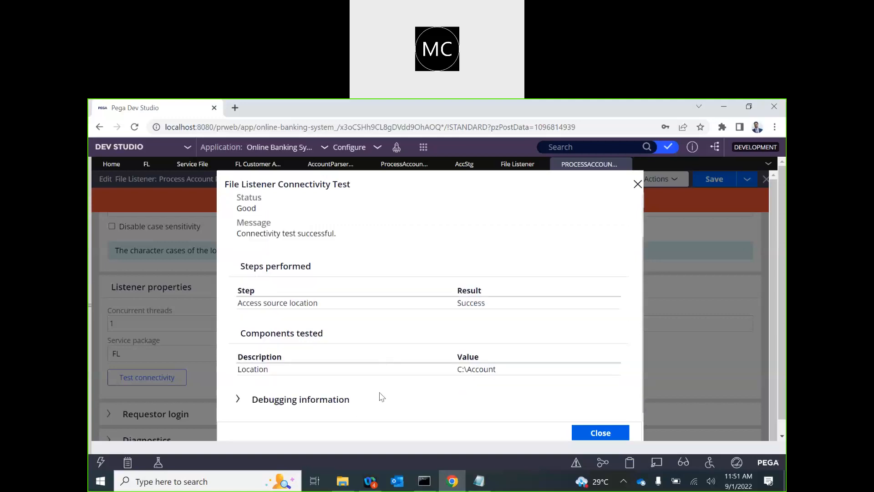
left_click(601, 433)
scroll(442, 272, "up", 4)
scroll(442, 271, "down", 5)
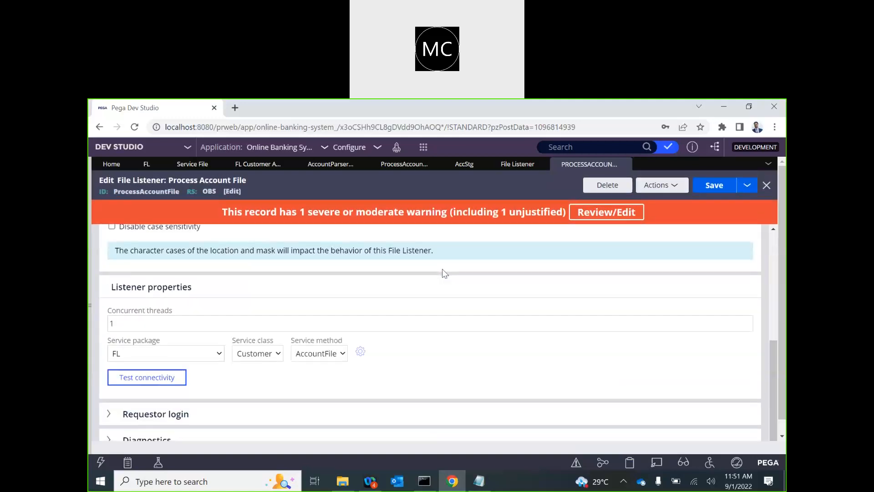
scroll(442, 270, "up", 5)
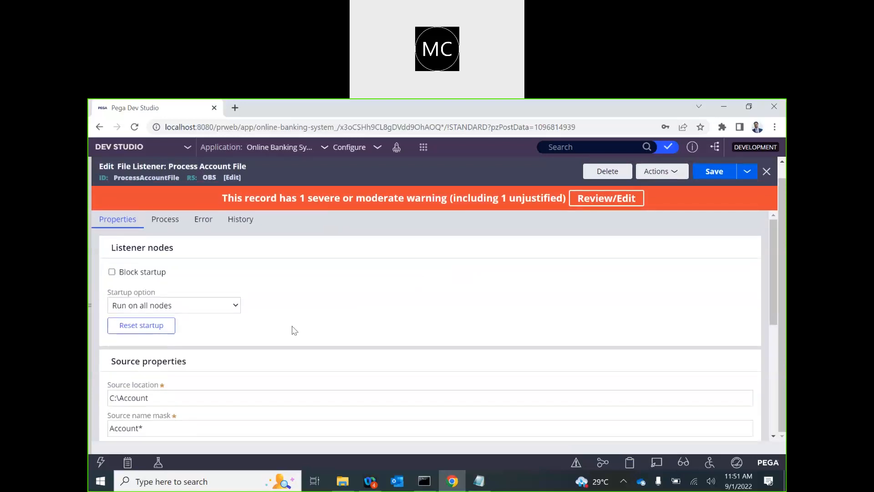
scroll(293, 328, "down", 5)
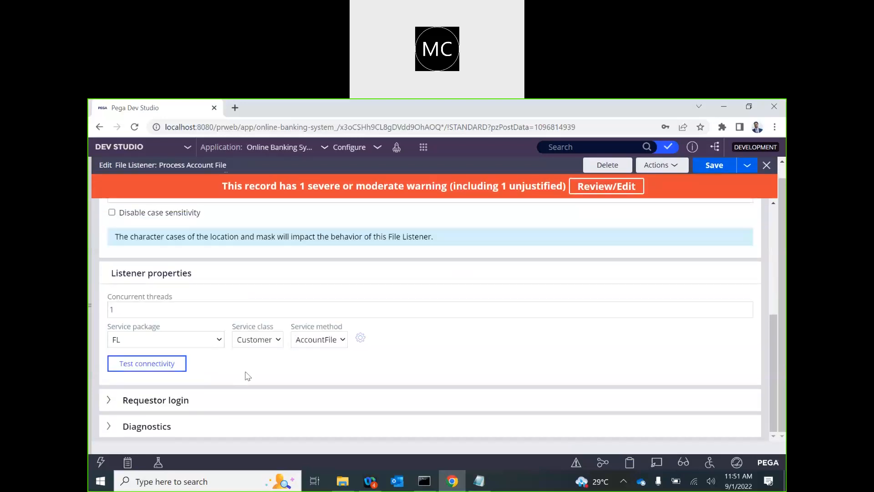
scroll(241, 377, "up", 5)
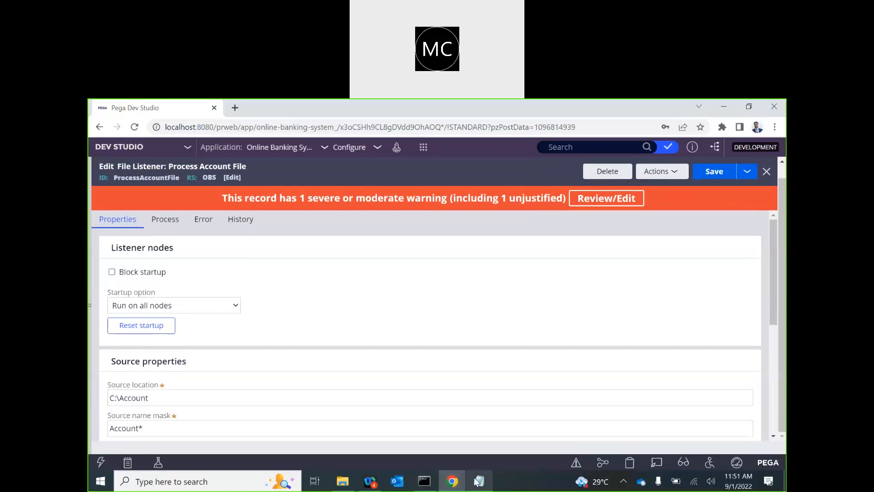
Step: Create an empty New Text Document.txt in C:\Account, keeping the default name, and select it
left_click(342, 481)
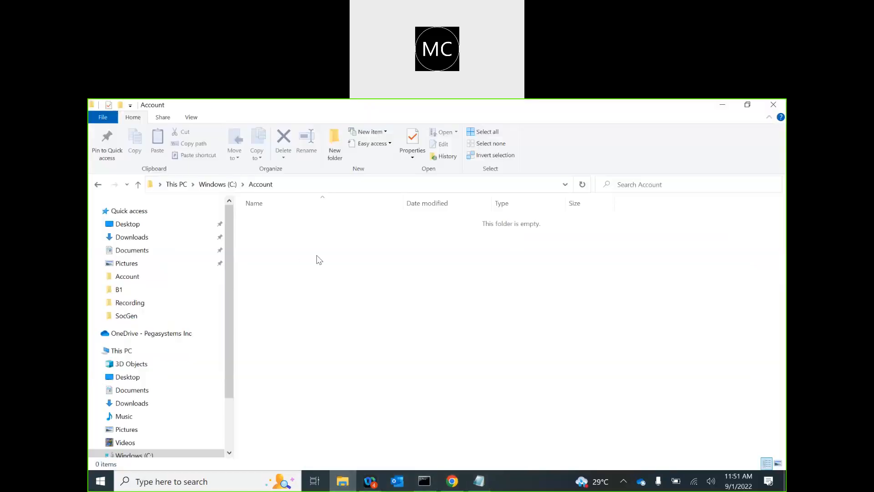
right_click(354, 292)
mouse_move(318, 422)
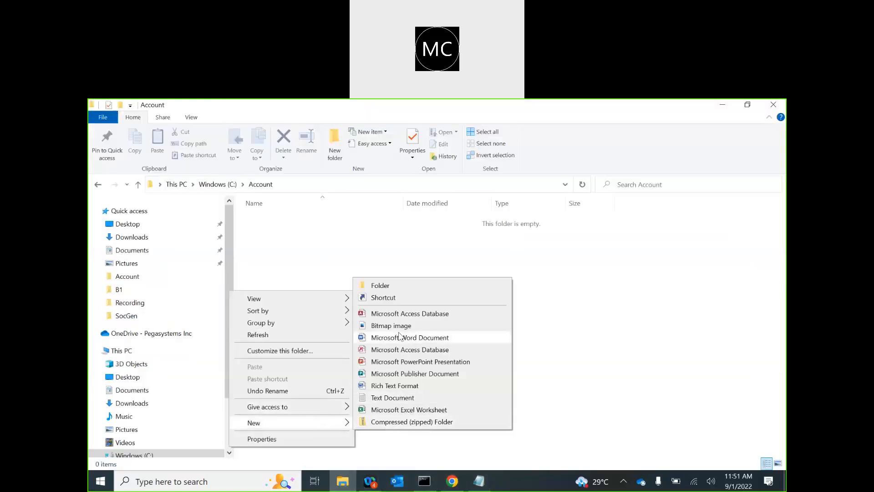
left_click(392, 398)
left_click(327, 301)
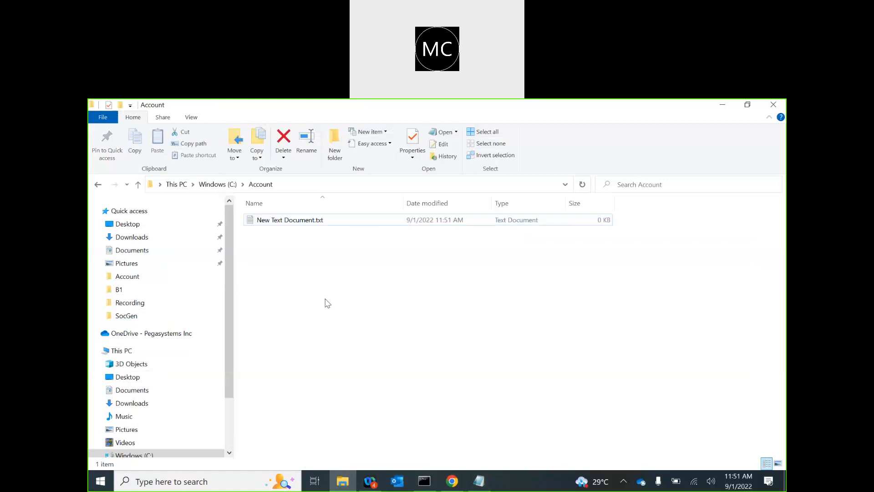
left_click(288, 223)
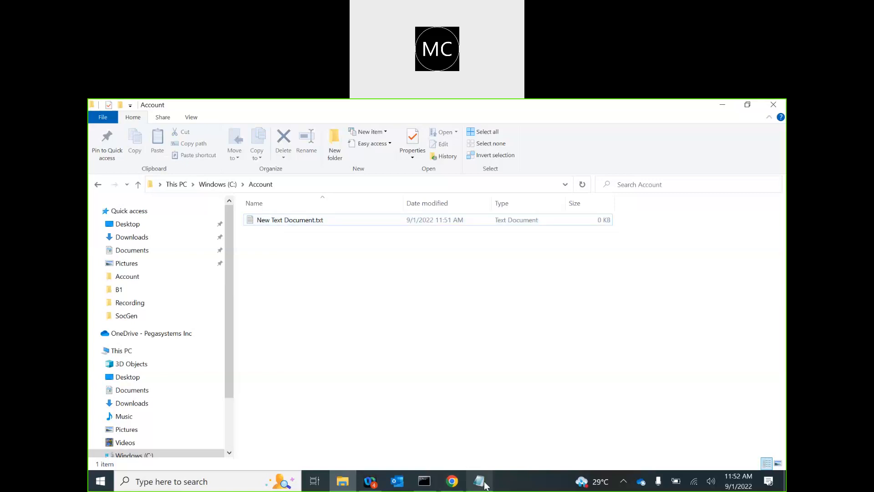
Step: Copy the account field header line from the Notepad notes into New Text Document.txt
mouse_move(485, 485)
left_click(473, 458)
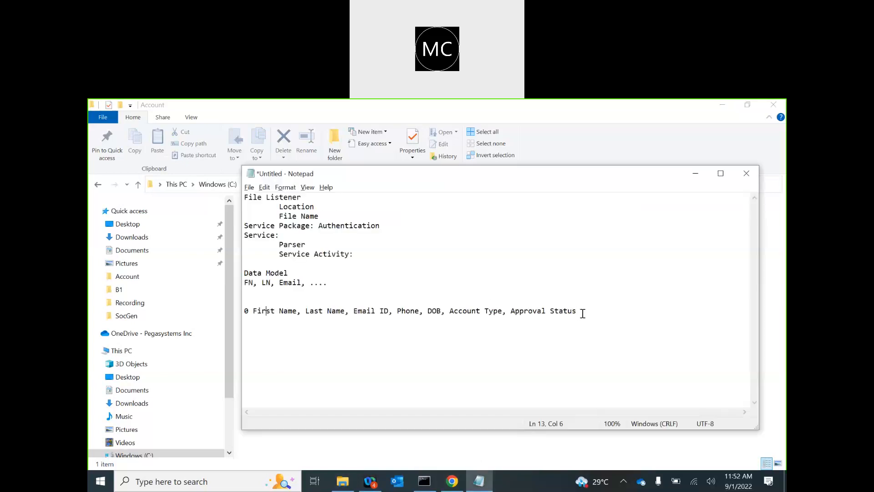
left_click_drag(400, 331, 255, 314)
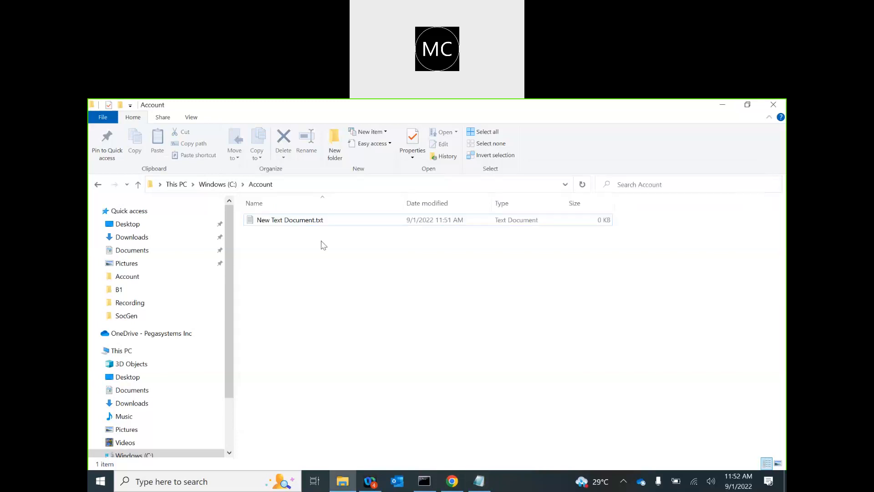
double_click(303, 222)
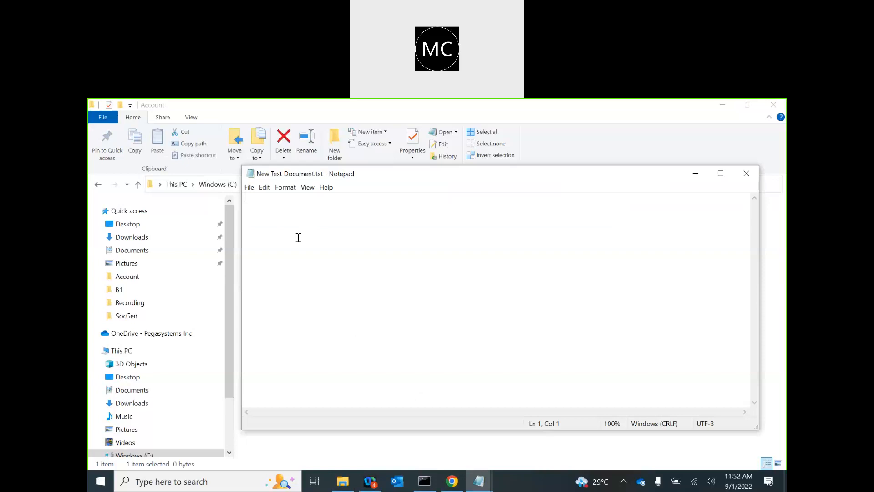
key("ctrl+v")
Step: Replace the First Name and Last Name placeholders with a sample customer's first and last name
left_click_drag(287, 199, 227, 200)
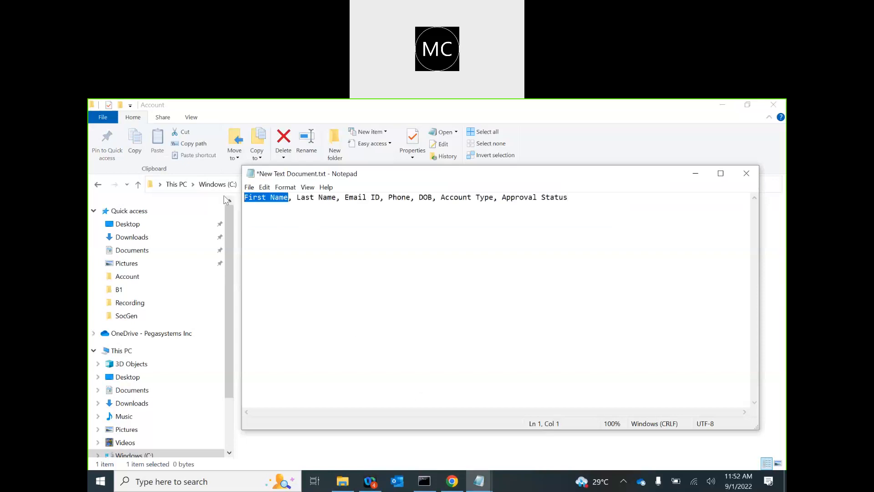
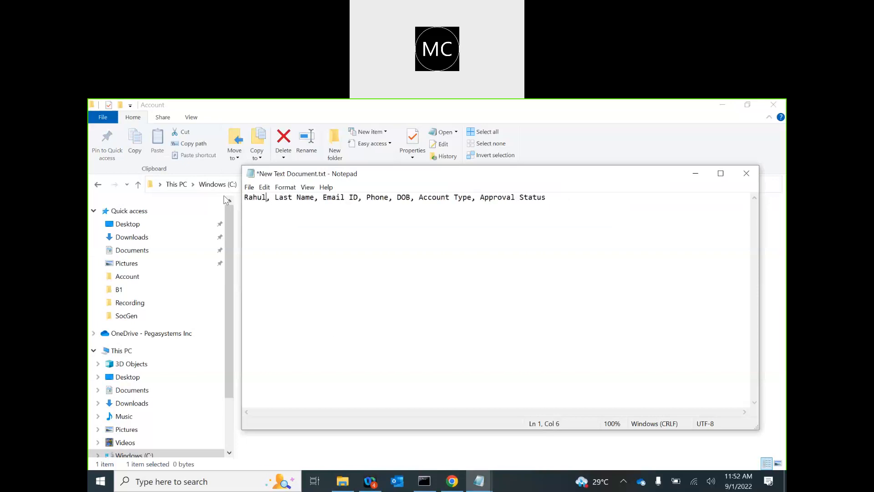
left_click_drag(277, 197, 315, 203)
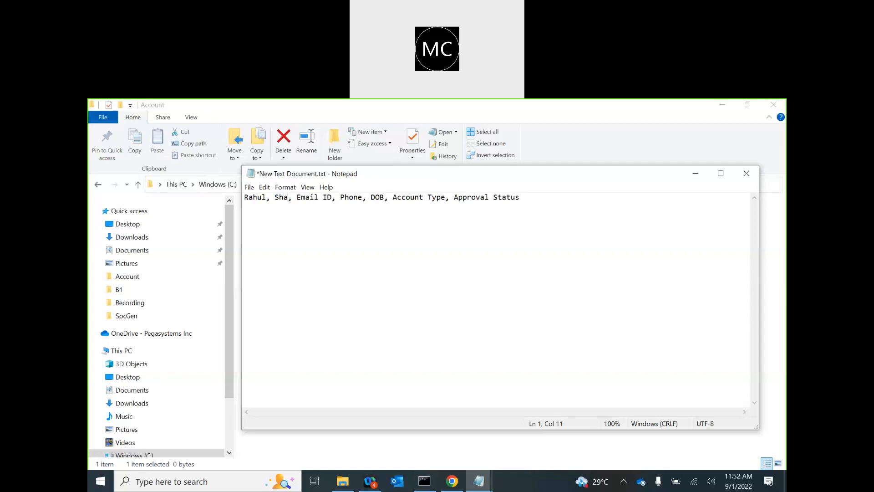
left_click_drag(311, 197, 349, 201)
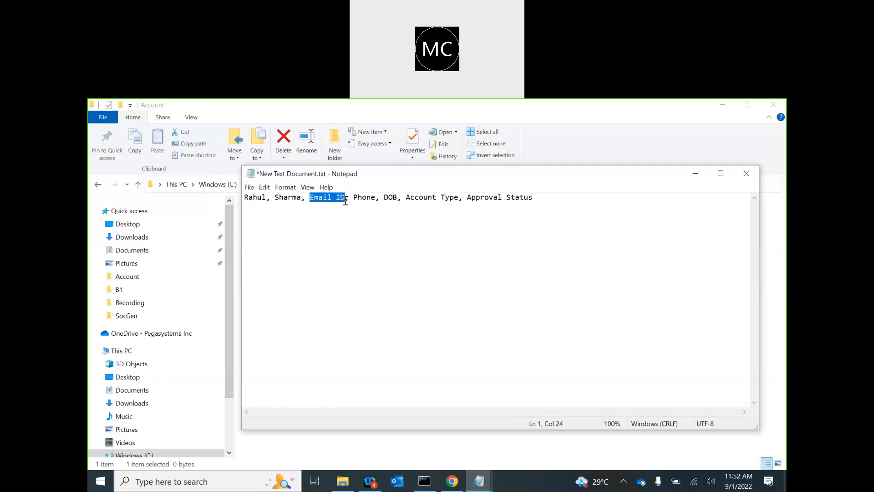
left_click(452, 482)
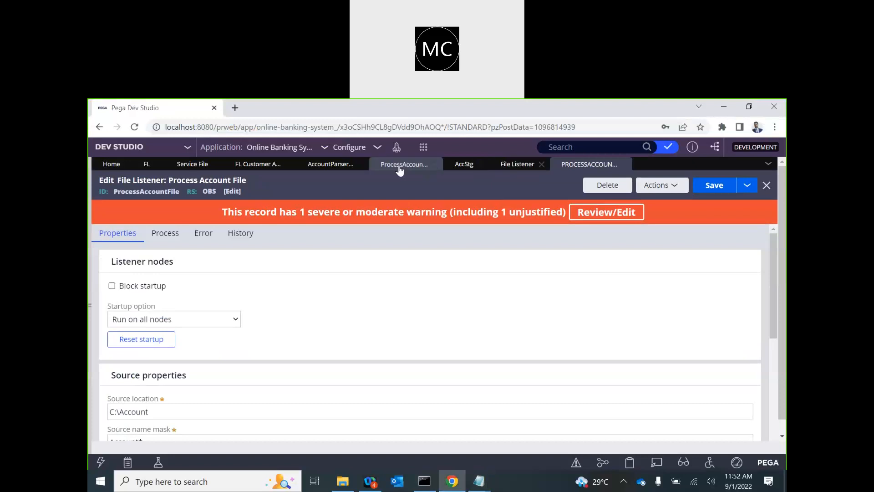
Step: Review the AccountParser parse rule's delimiter and parsing field order in Pega
left_click(399, 166)
left_click(324, 166)
left_click(264, 310)
scroll(264, 309, "down", 5)
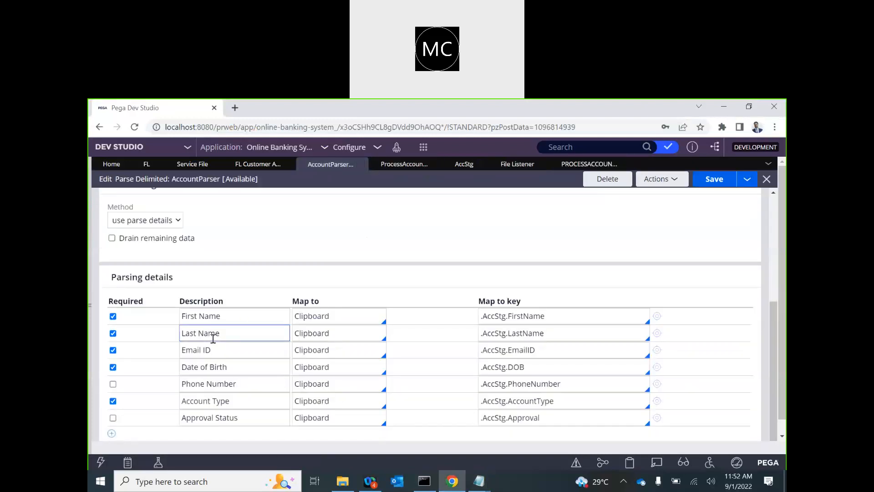
key("alt+Tab")
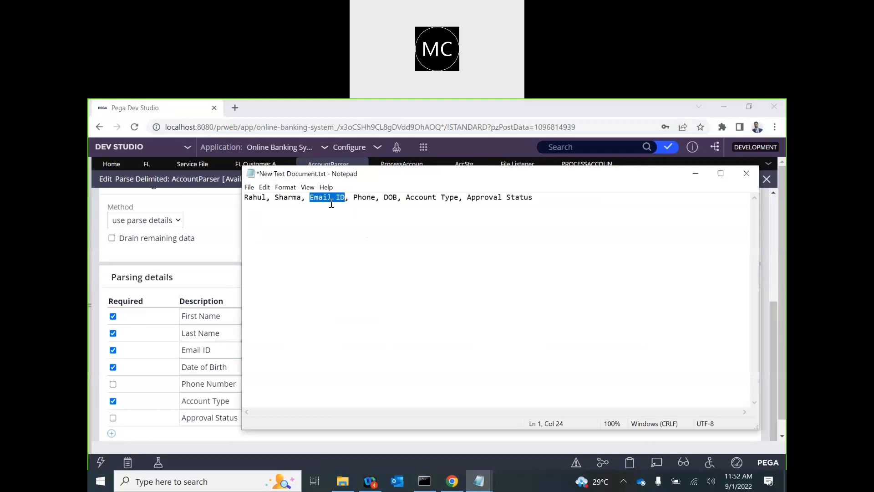
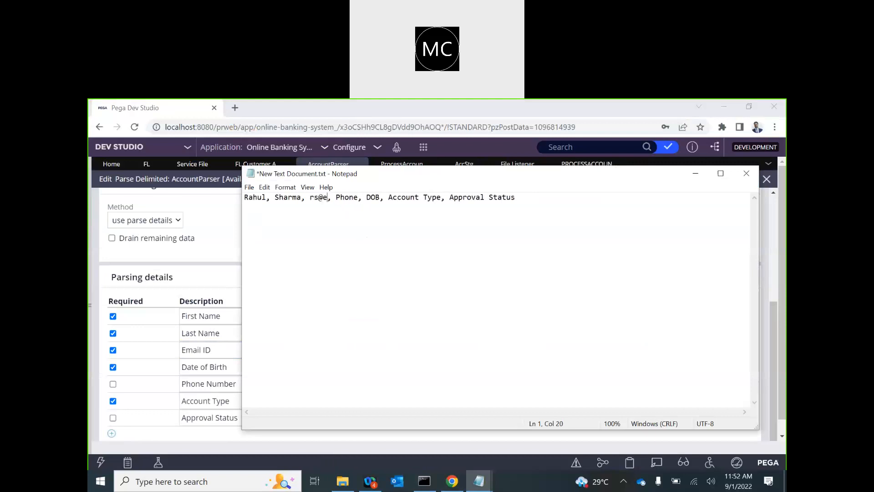
Step: Fill in the sample e-mail address and the birth date 19910101 in the record
key("alt+Tab")
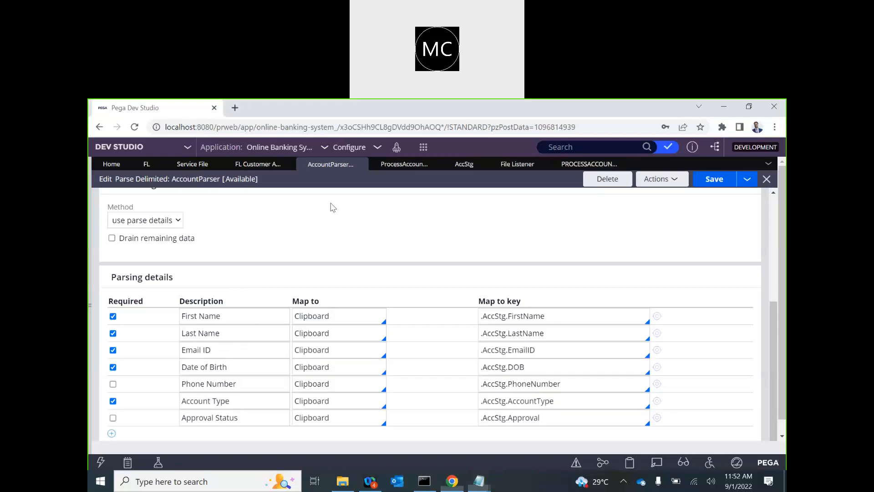
key("alt+Tab")
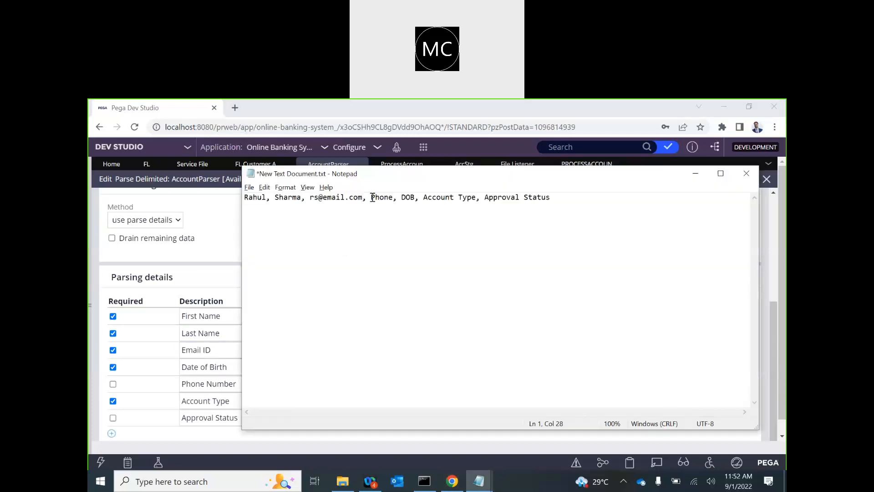
left_click_drag(370, 197, 394, 197)
type("2022")
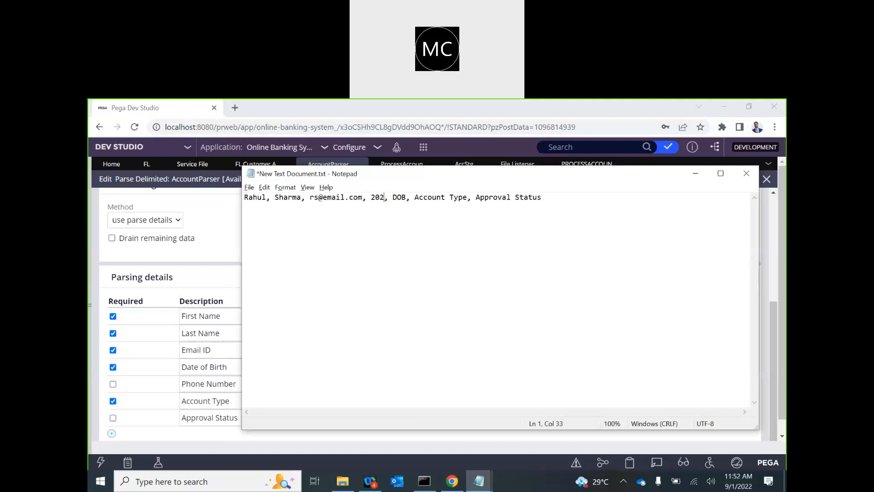
key("BackSpace")
key("BackSpace")
key("BackSpace")
key("BackSpace")
type("19910101")
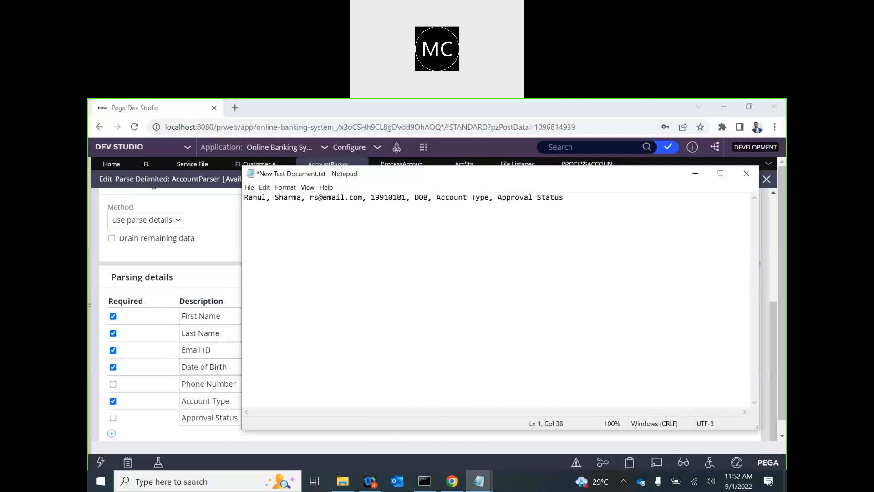
Step: Check the parsing field order, then enter a sample phone number in the record
left_click(241, 367)
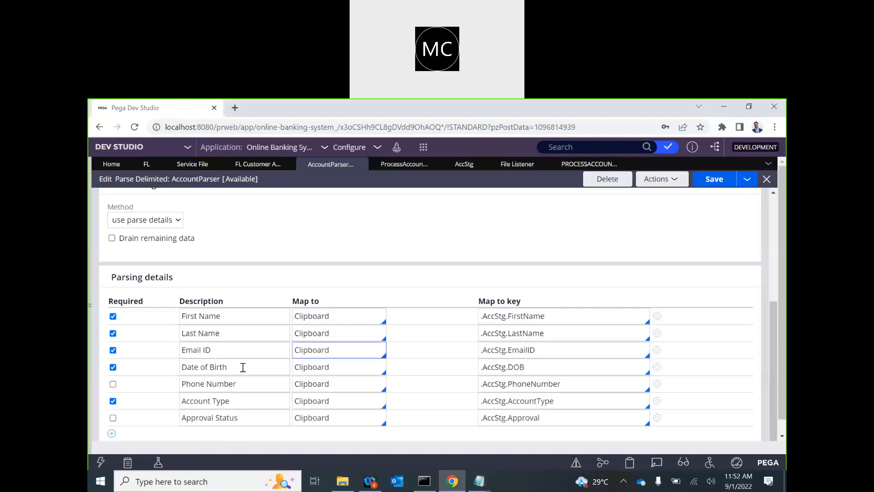
left_click(204, 349)
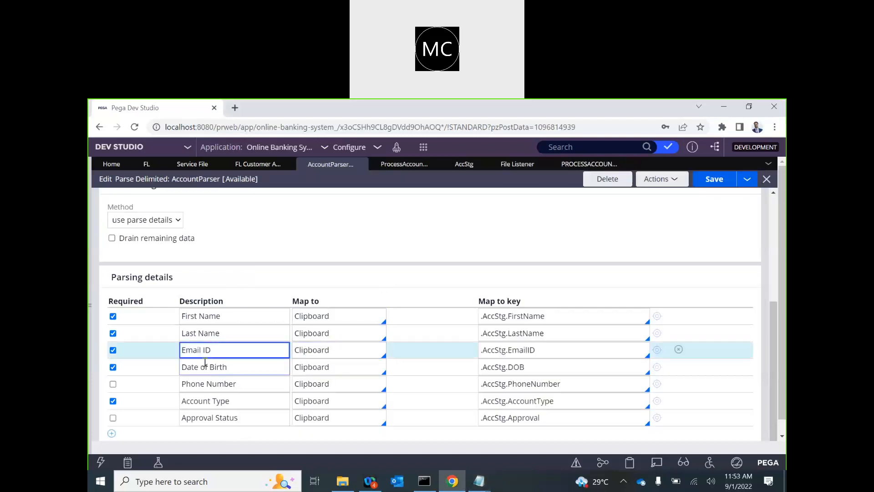
key("alt+Tab")
key("alt+Tab")
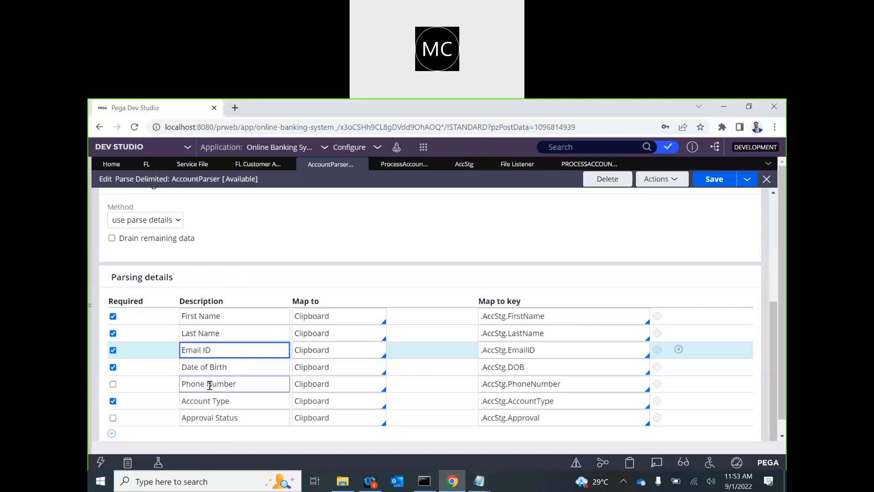
key("alt+Tab")
double_click(421, 198)
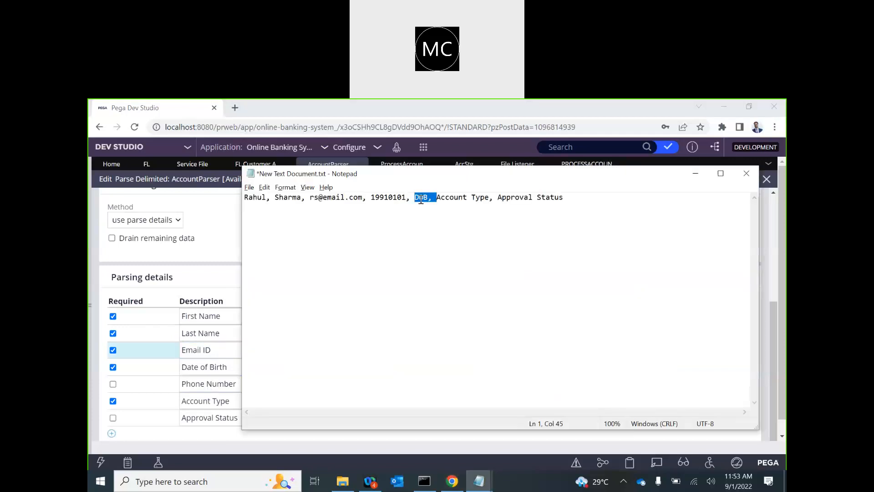
type("123456789")
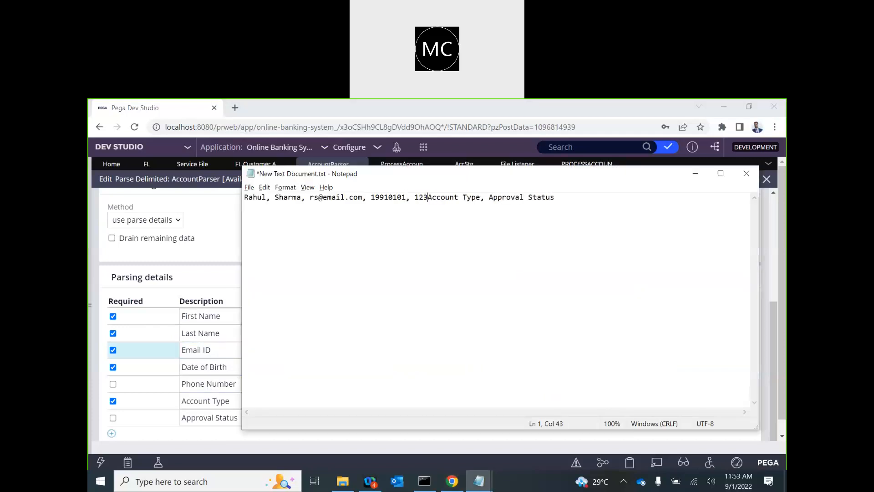
type("0")
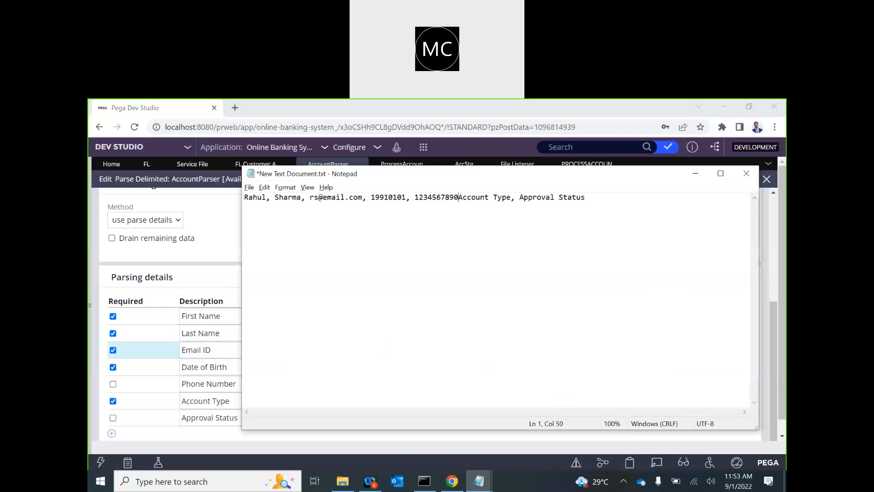
key("alt+Tab")
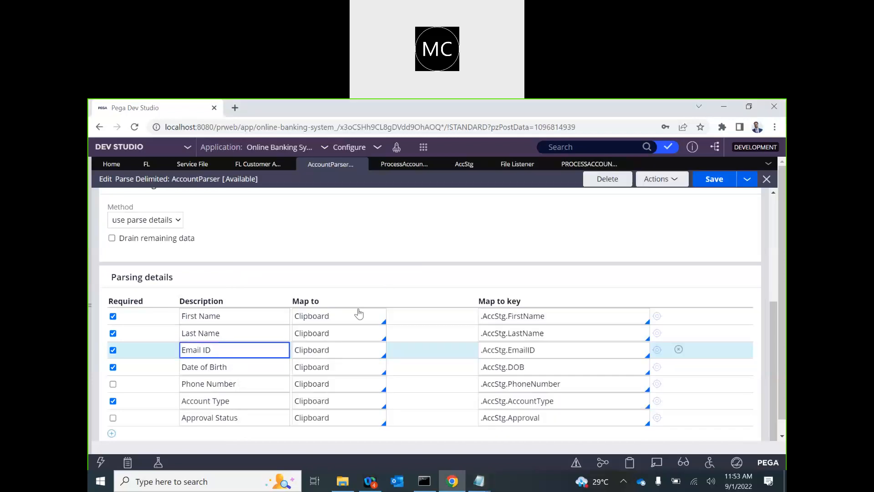
key("alt+Tab")
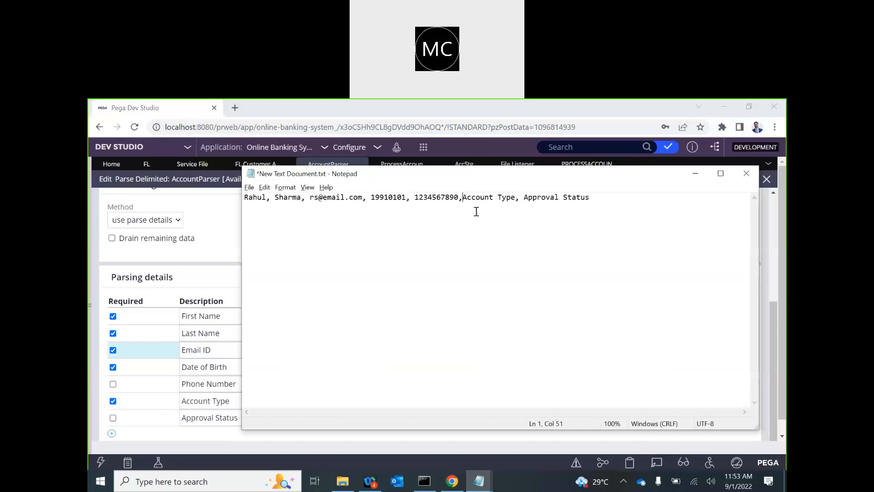
Step: Set the record's account type to SBA and approval status to true
left_click_drag(463, 198, 516, 199)
type("SBA")
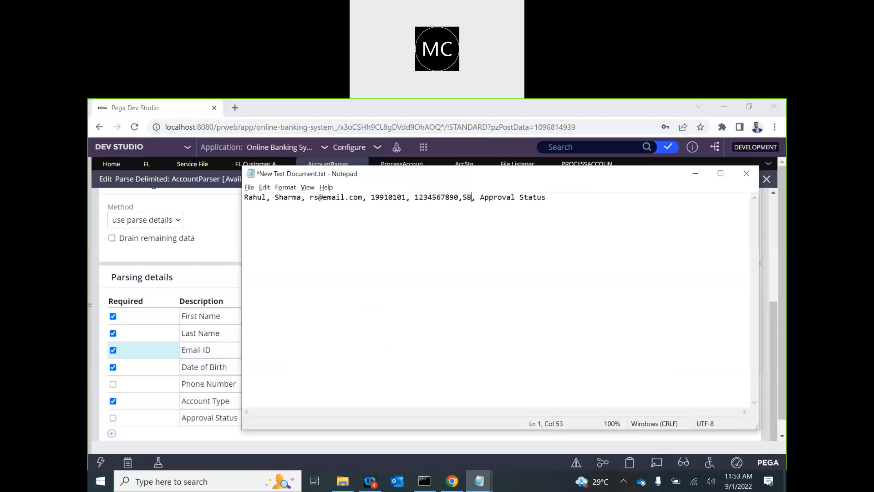
key("alt+Tab")
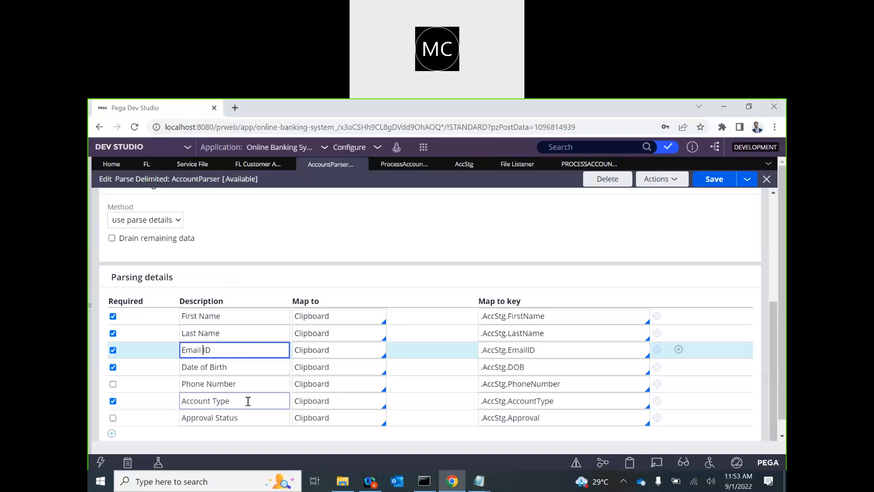
left_click(210, 416)
key("alt+Tab")
left_click_drag(485, 199, 550, 197)
type("true")
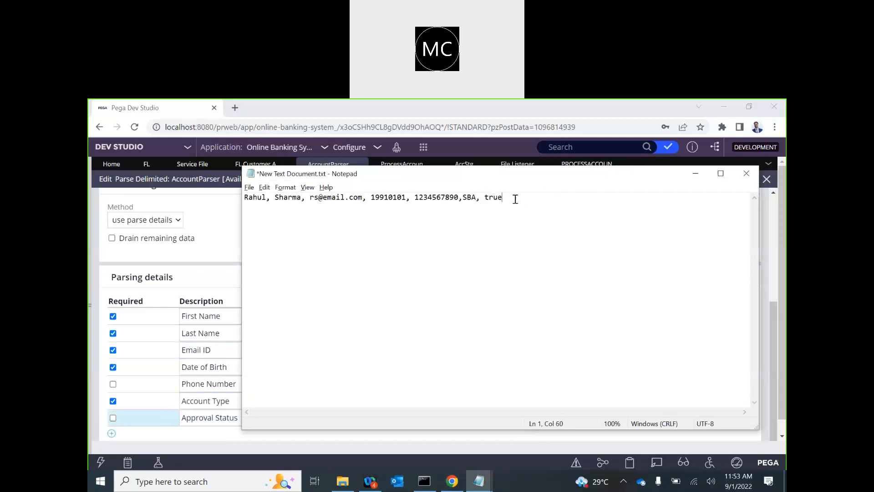
key("Left")
key("BackSpace")
Step: Duplicate the record as a second line with suffixes 1 and 101 on the names, and save
key("ctrl+a")
key("ctrl+c")
left_click(537, 197)
key("ctrl+v")
left_click(269, 211)
type("1")
left_click(305, 208)
type("101")
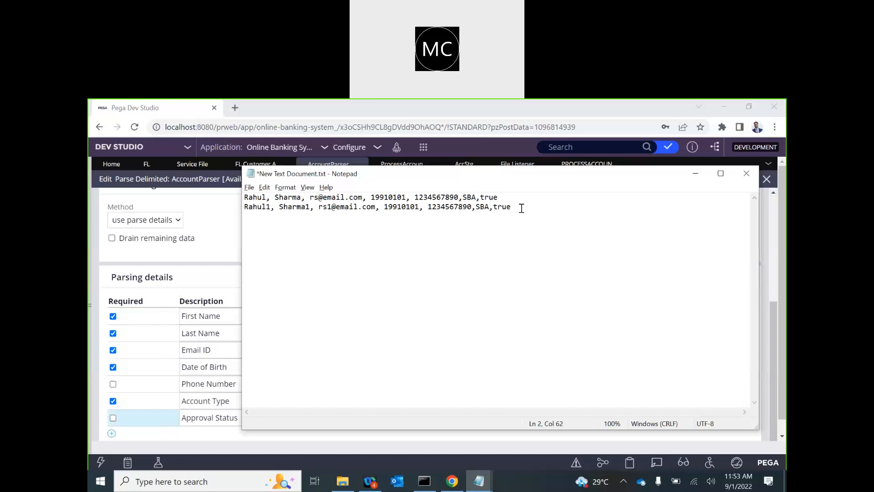
key("ctrl+s")
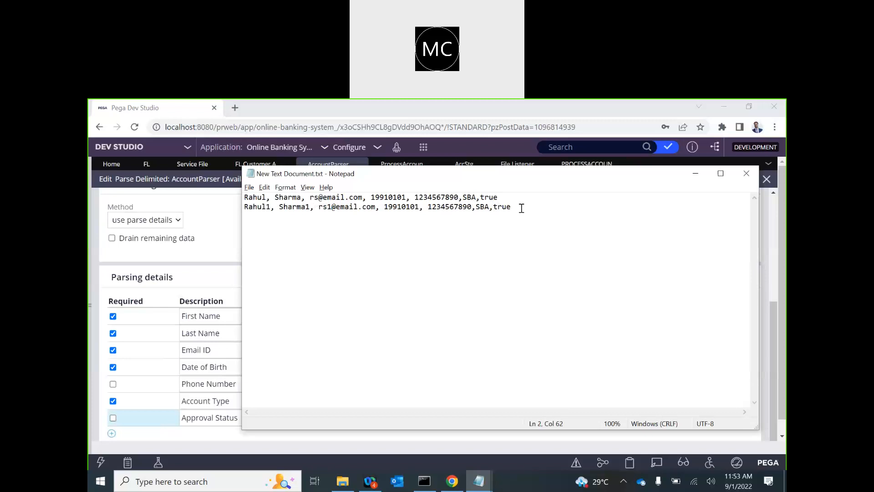
Step: Duplicate New Text Document.txt in the Account folder and rename the copy Account1
left_click(698, 178)
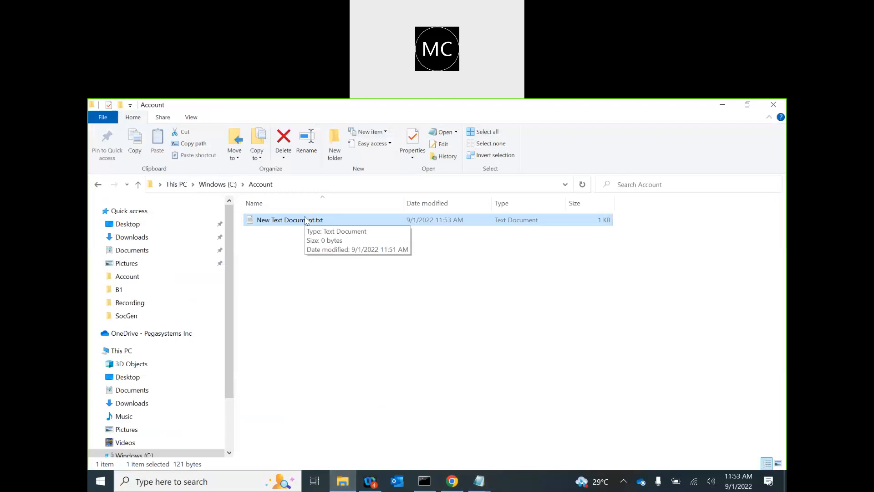
key("ctrl+c")
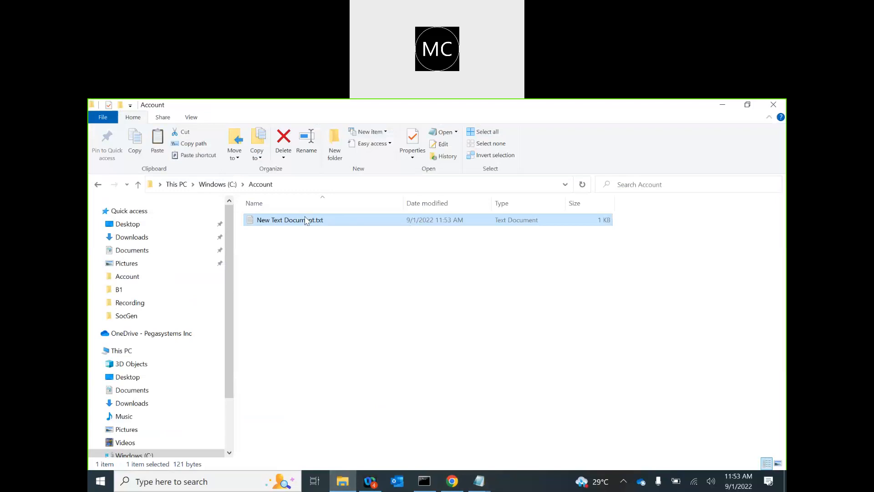
key("ctrl+v")
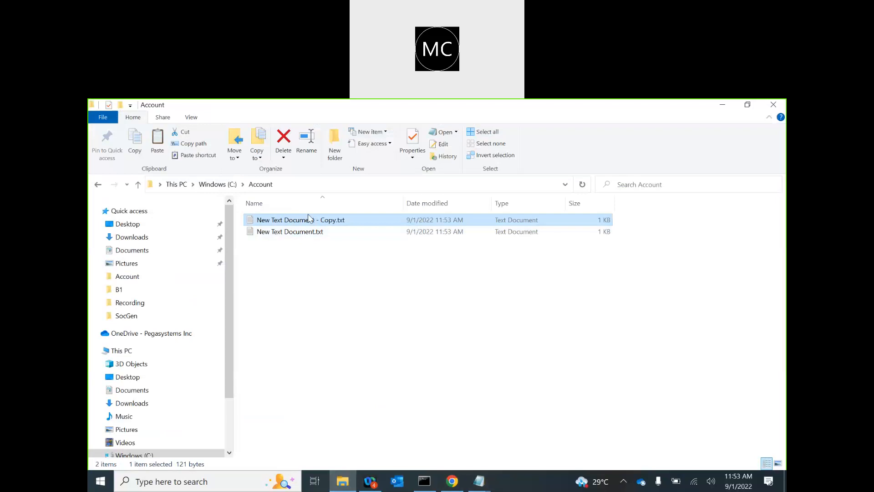
key("F2")
type("Account")
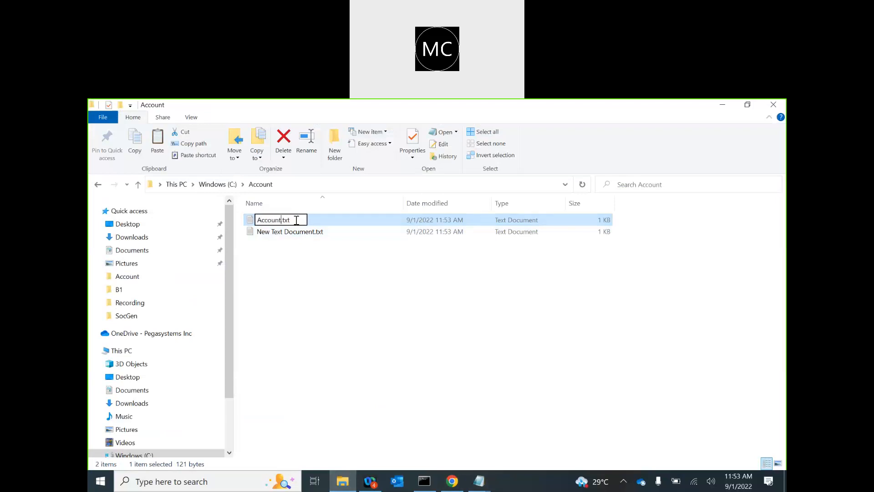
type("1")
Step: Reopen the Process Account File listener, check its Account* source name mask, and switch to Admin Studio
left_click(451, 481)
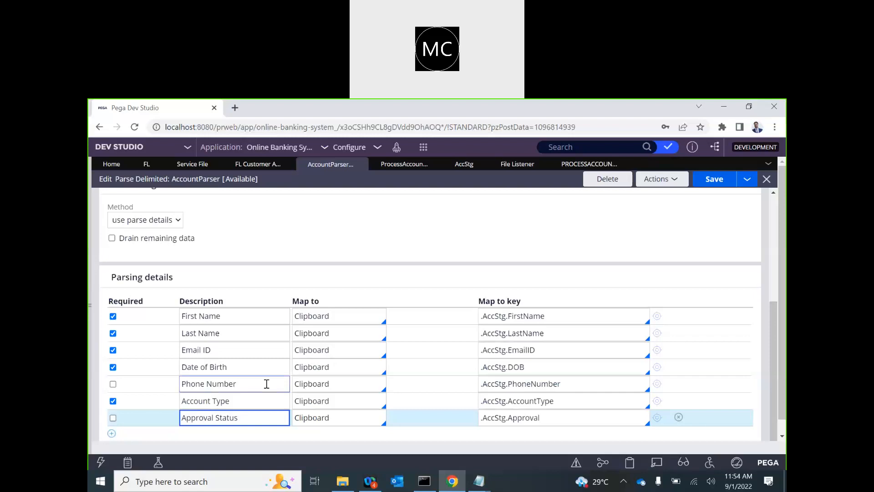
left_click(517, 164)
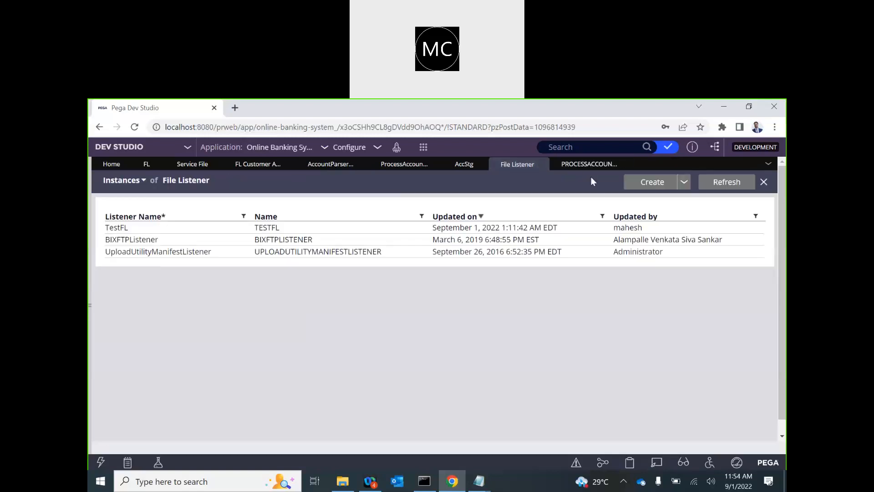
left_click(589, 165)
scroll(243, 364, "down", 5)
double_click(129, 250)
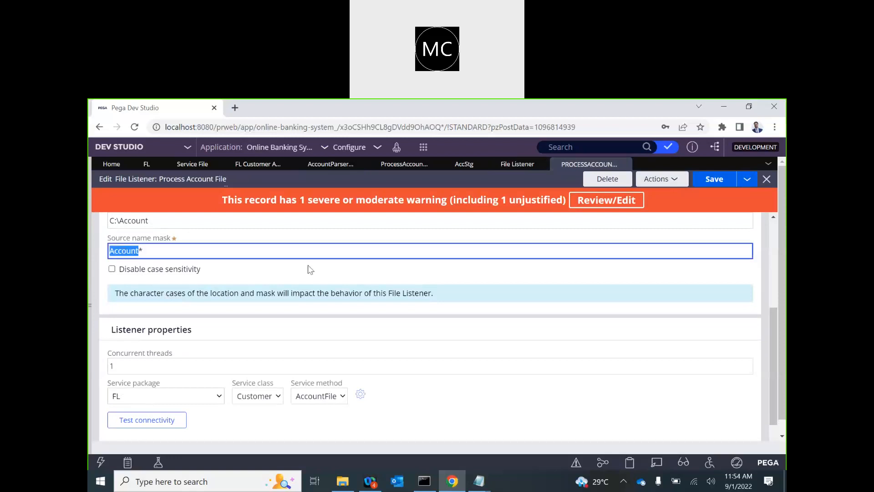
left_click(123, 147)
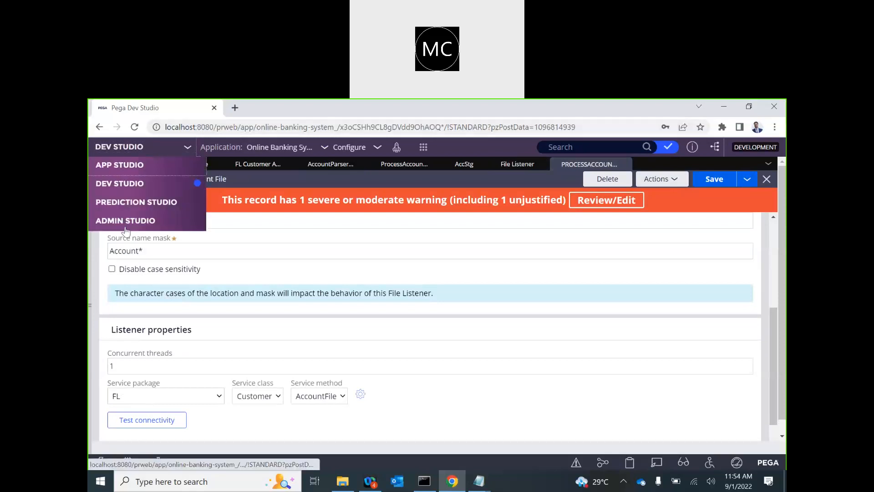
left_click(126, 220)
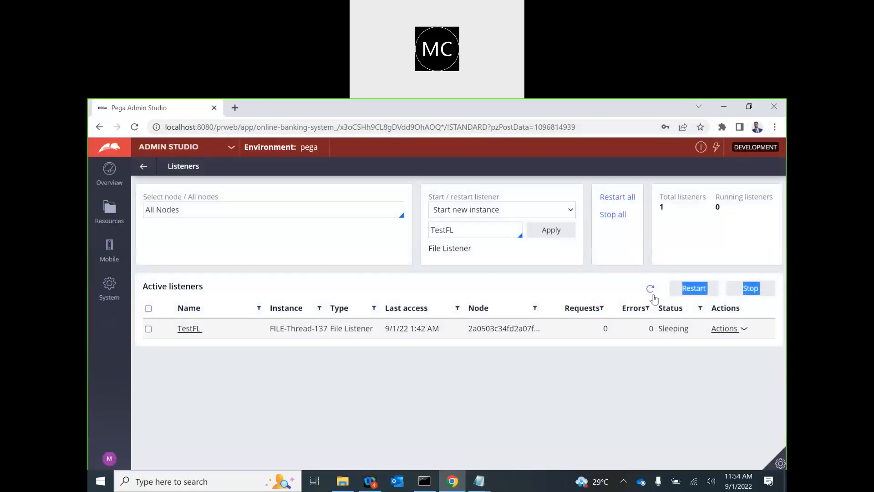
Step: Start a new ProcessAccountFile file listener instance from the listeners page
left_click(650, 289)
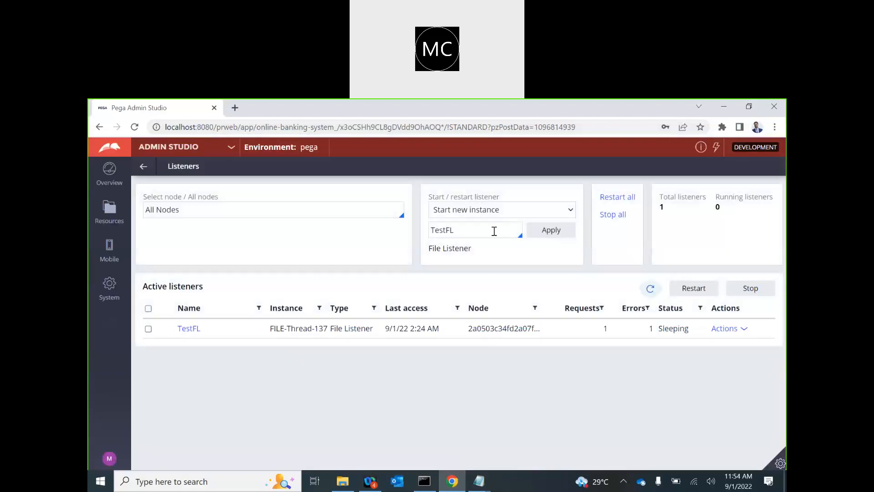
left_click(509, 231)
key("BackSpace")
key("BackSpace")
key("BackSpace")
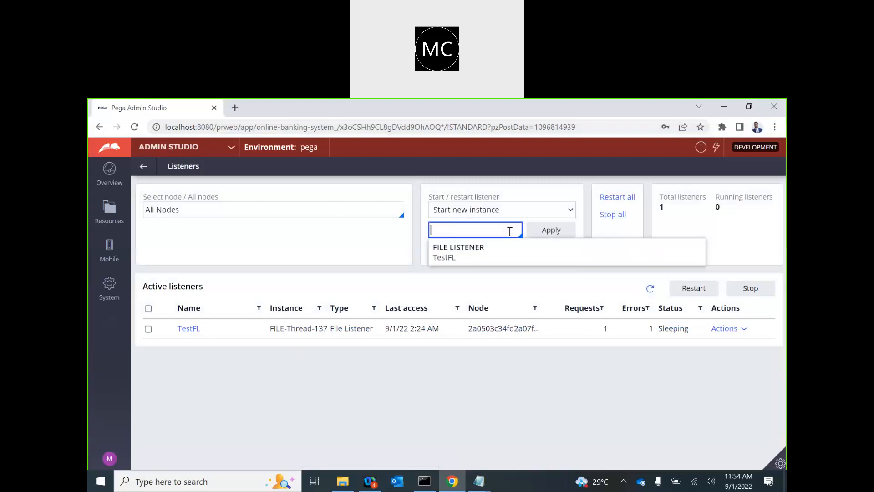
left_click(337, 251)
left_click(480, 235)
key("Down")
key("Return")
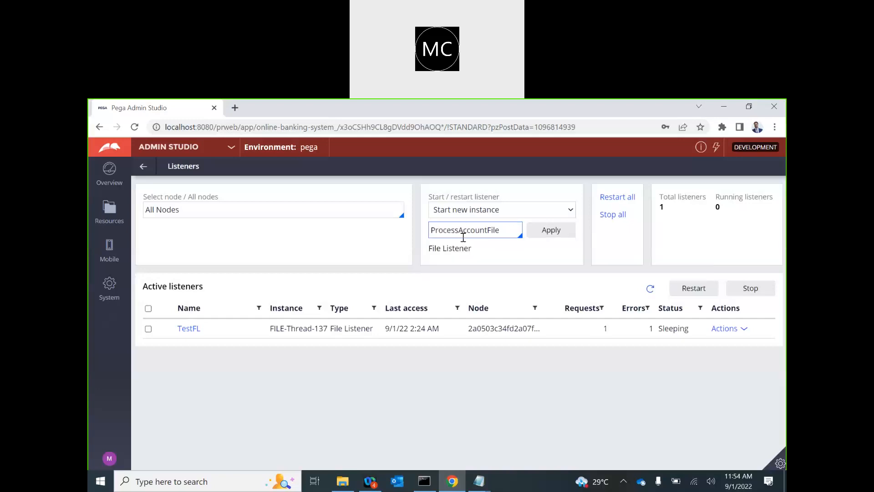
left_click(551, 232)
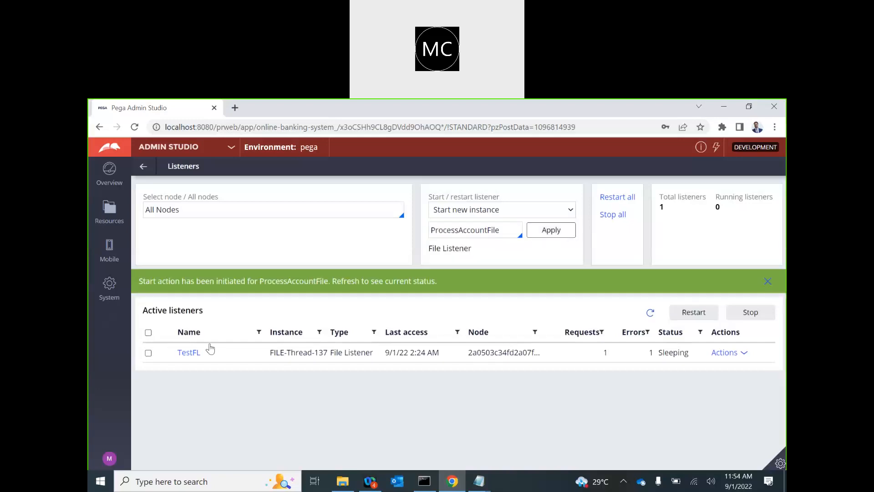
Step: Trace the running ProcessAccountFile listener's service on the node
left_click(650, 313)
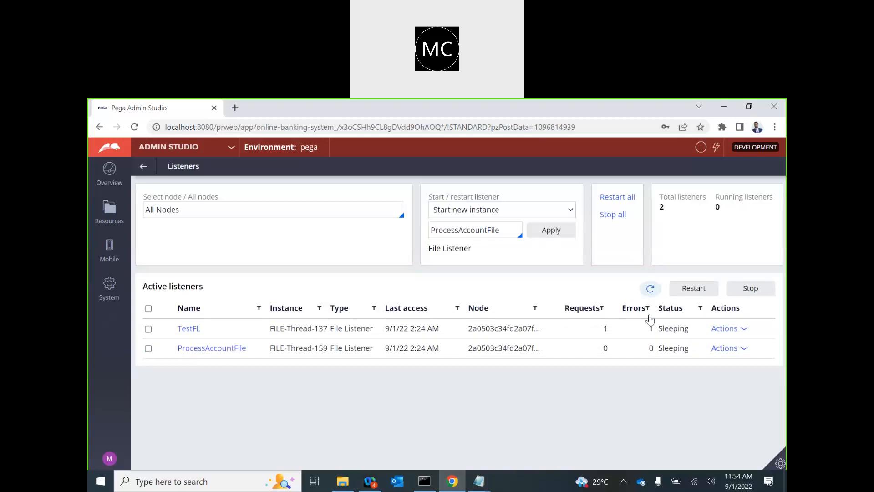
left_click(738, 353)
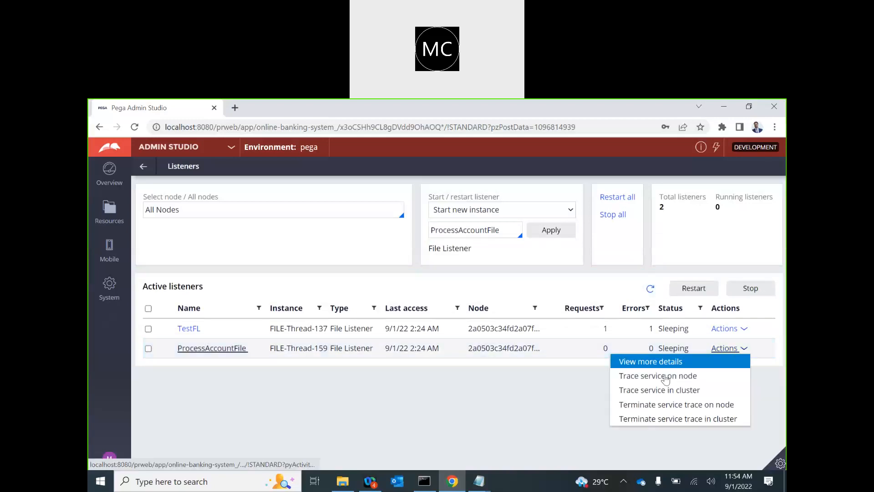
left_click(641, 375)
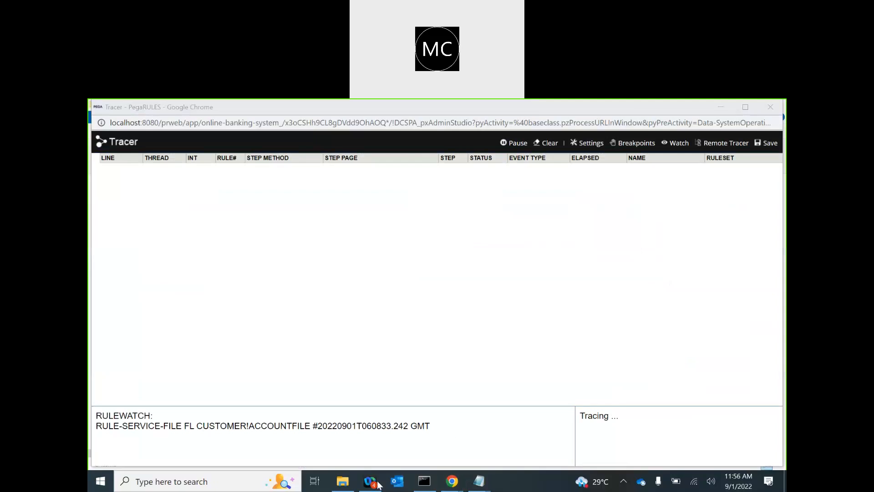
left_click(342, 481)
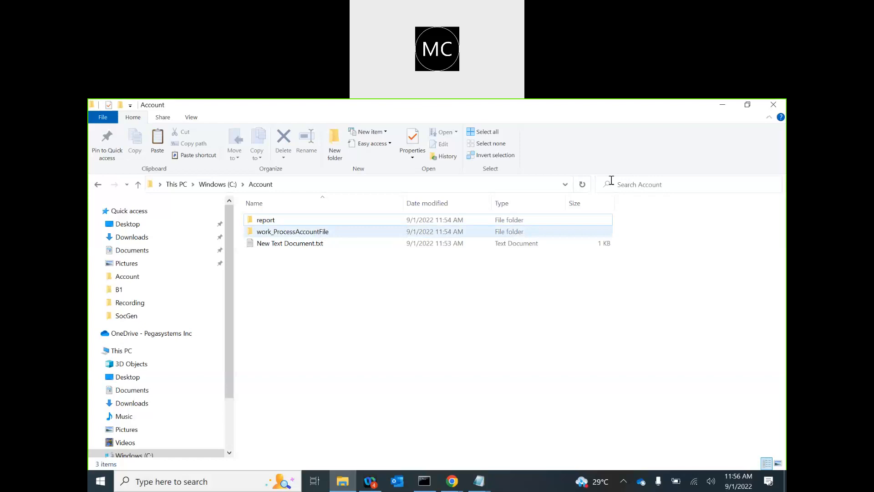
Step: Refresh C:\Account and verify the report and work_ProcessAccountFile\completed folders are empty
left_click(582, 184)
left_click(267, 220)
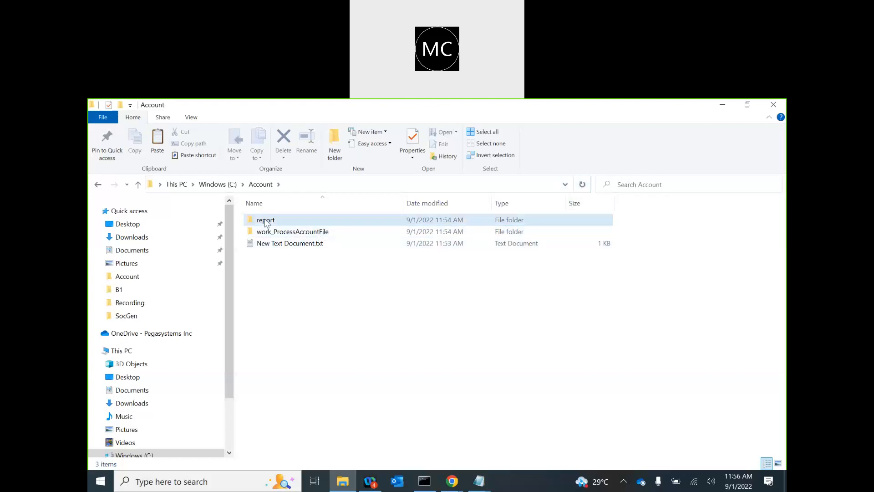
double_click(266, 222)
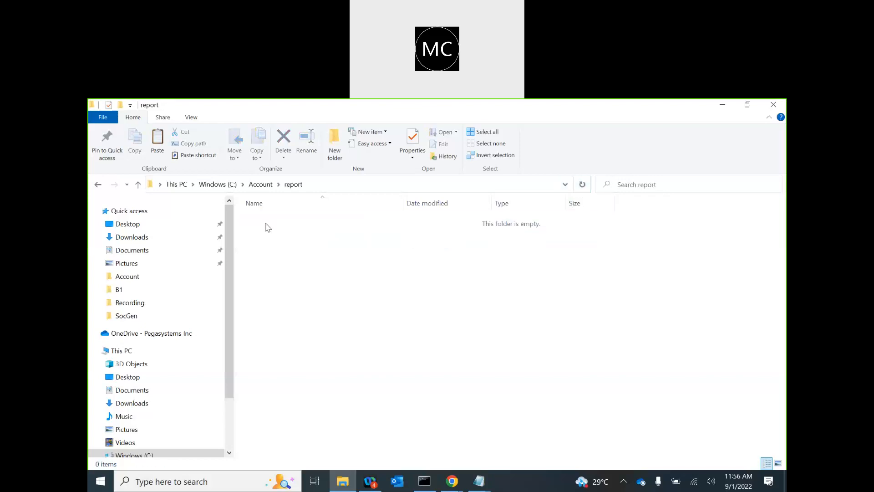
left_click(259, 184)
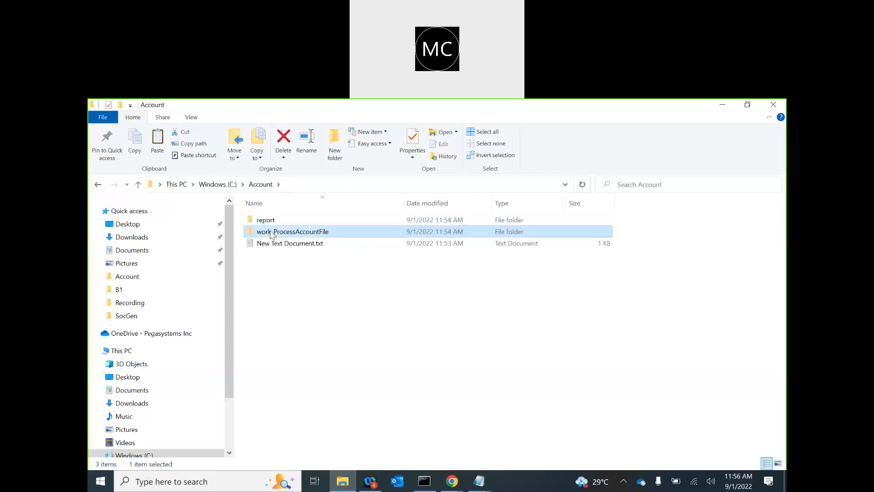
double_click(274, 229)
double_click(273, 222)
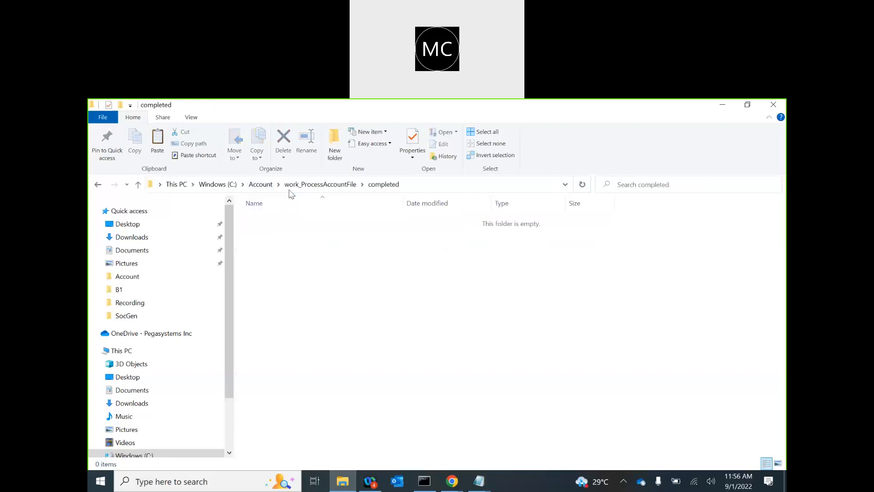
left_click(312, 184)
left_click(262, 184)
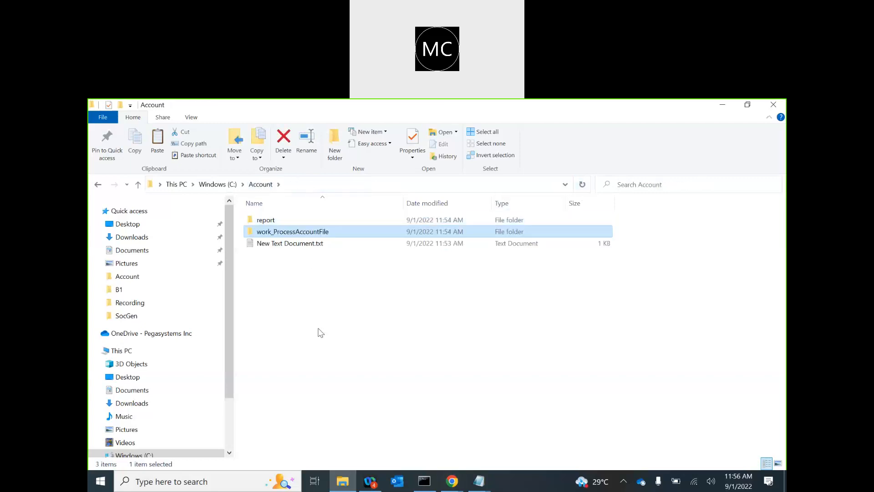
Step: Switch from Admin Studio back to Dev Studio
mouse_move(443, 485)
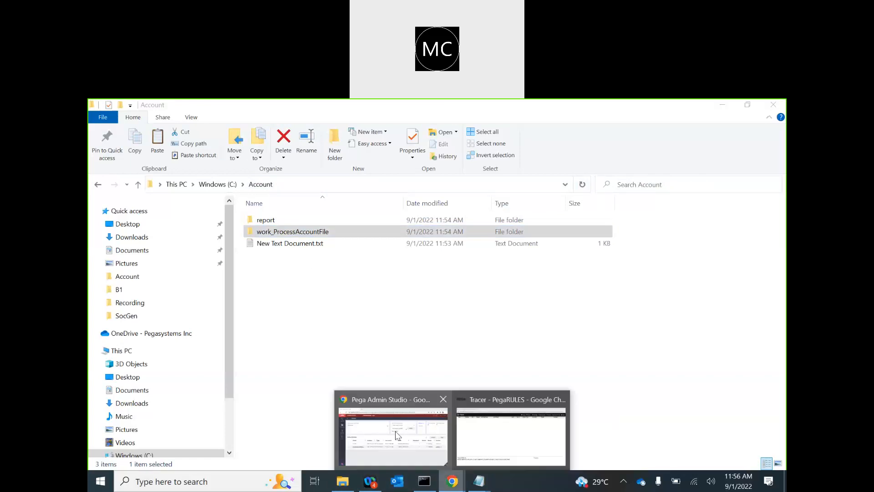
left_click(396, 434)
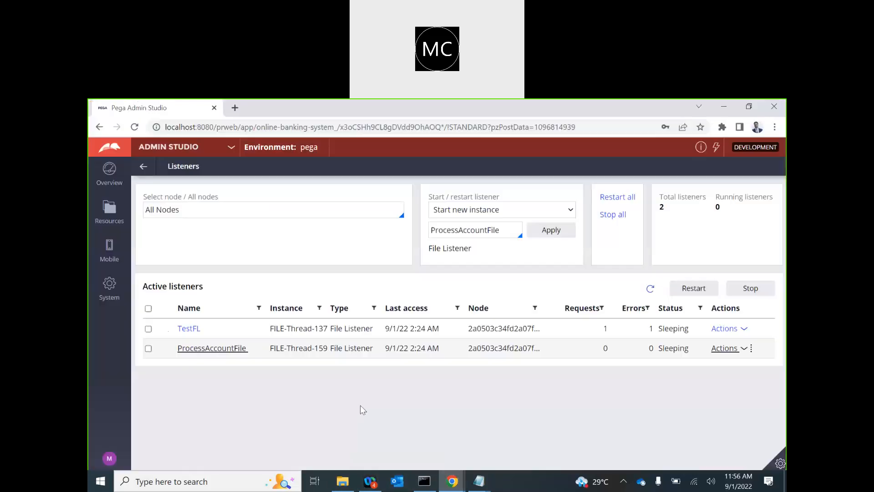
left_click(172, 147)
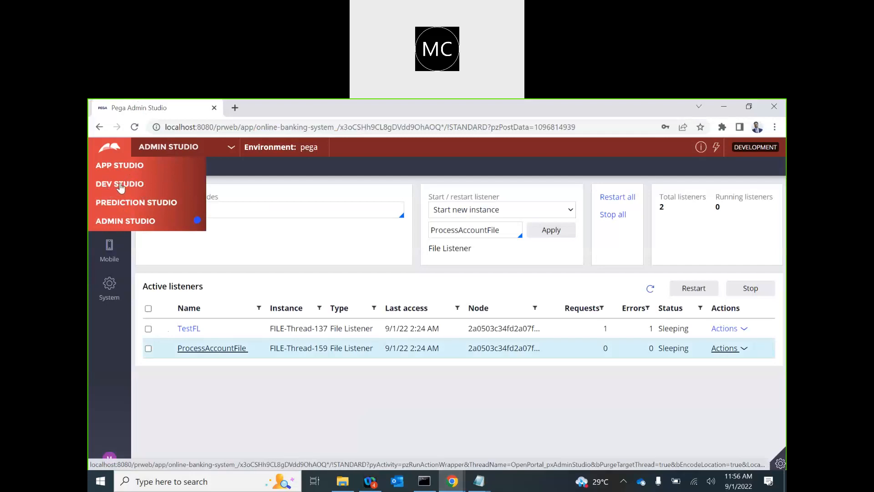
left_click(120, 185)
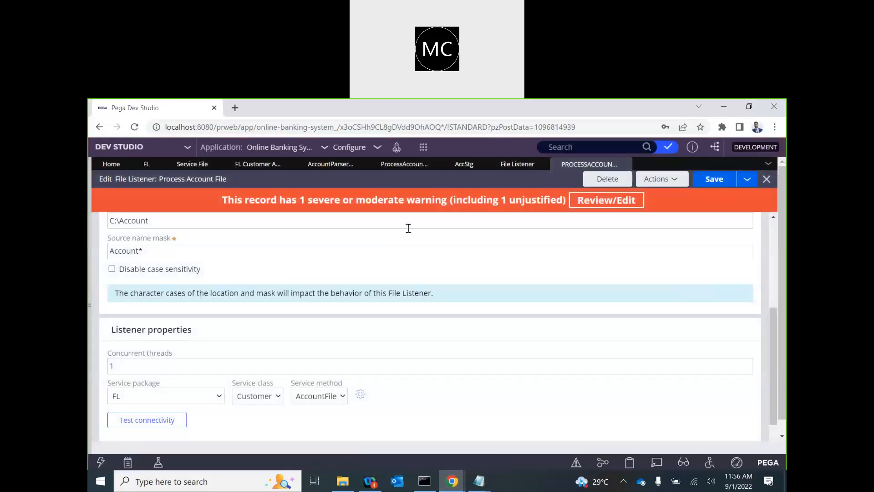
left_click(449, 113)
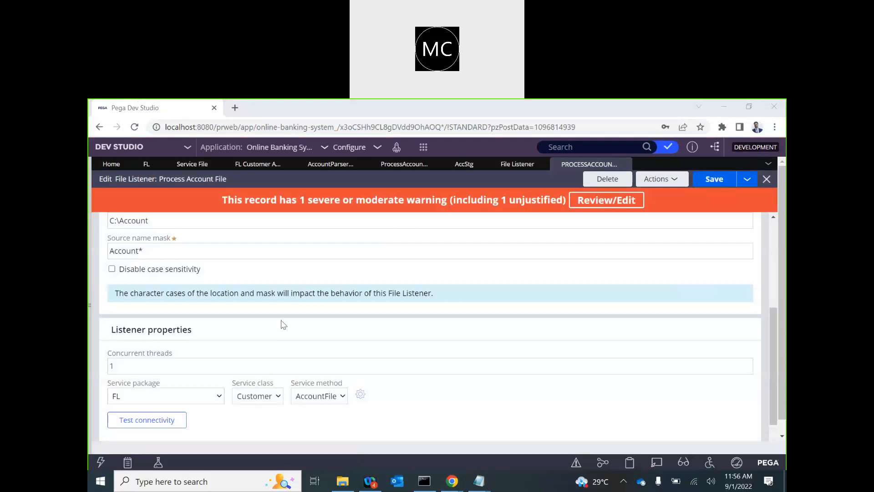
left_click(279, 213)
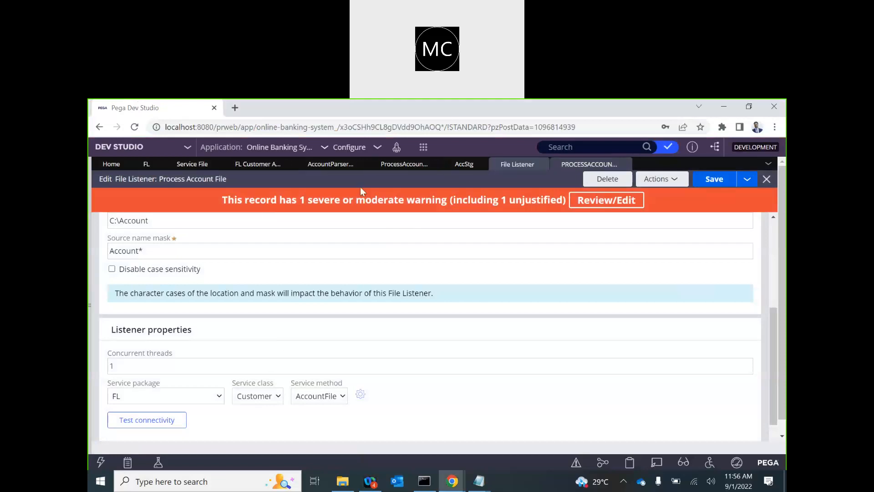
Step: Open the Account Staging data type's records and refresh them, confirming none exist yet
left_click(90, 305)
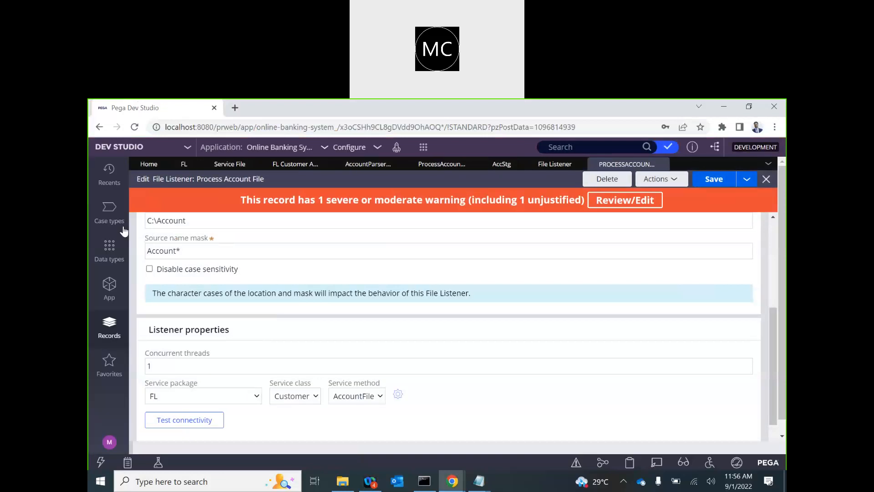
left_click(111, 219)
left_click(110, 264)
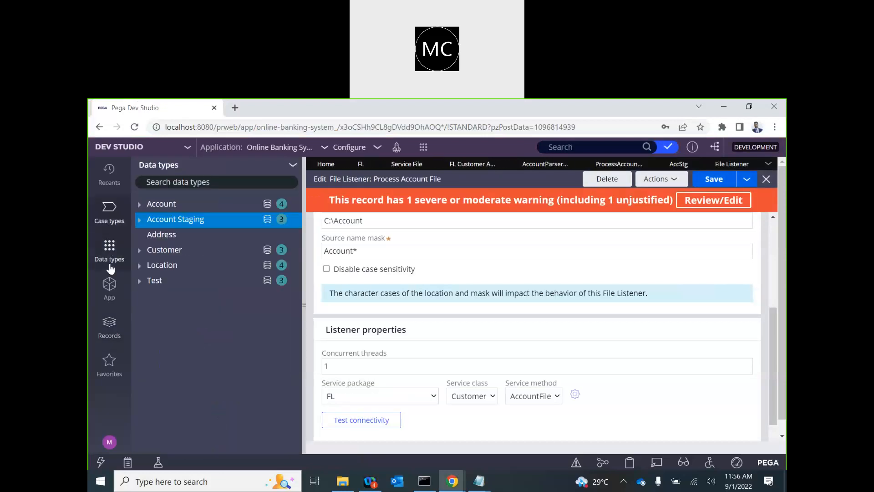
left_click(267, 220)
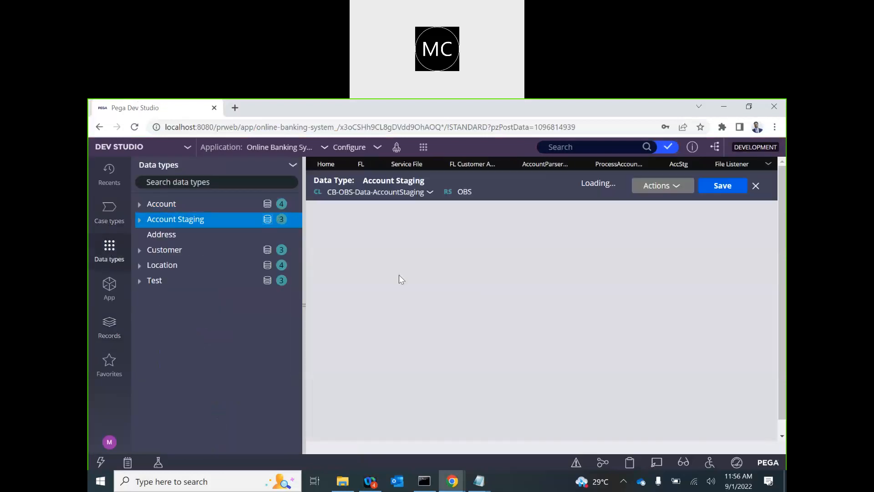
left_click(303, 317)
left_click(681, 186)
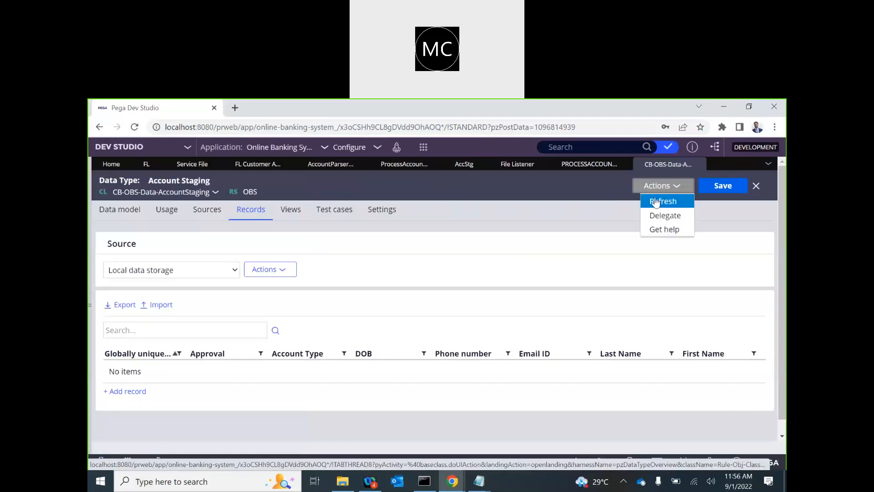
left_click(654, 199)
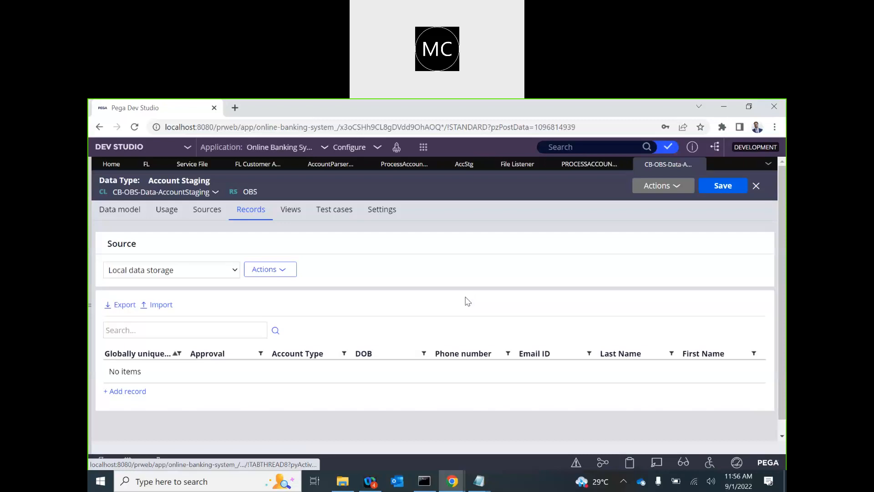
Step: Inspect the ProcessAccountFile activity's save step parameters, then return to Admin Studio
left_click(412, 169)
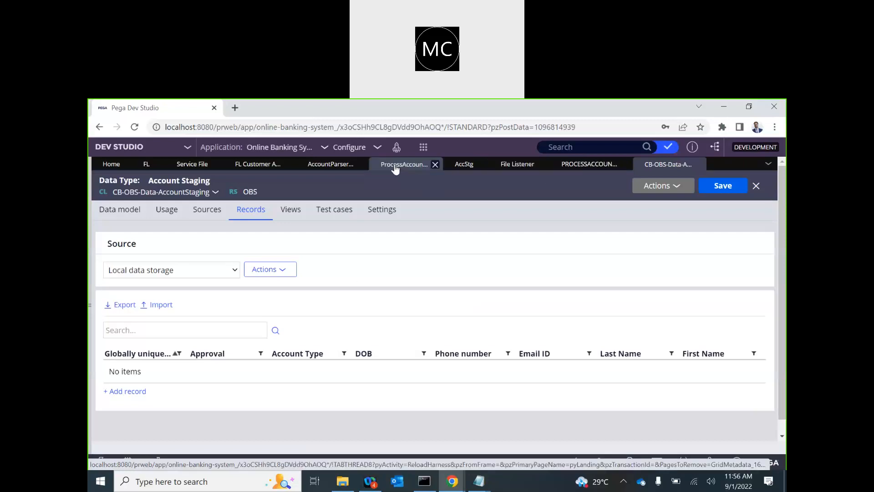
left_click(235, 302)
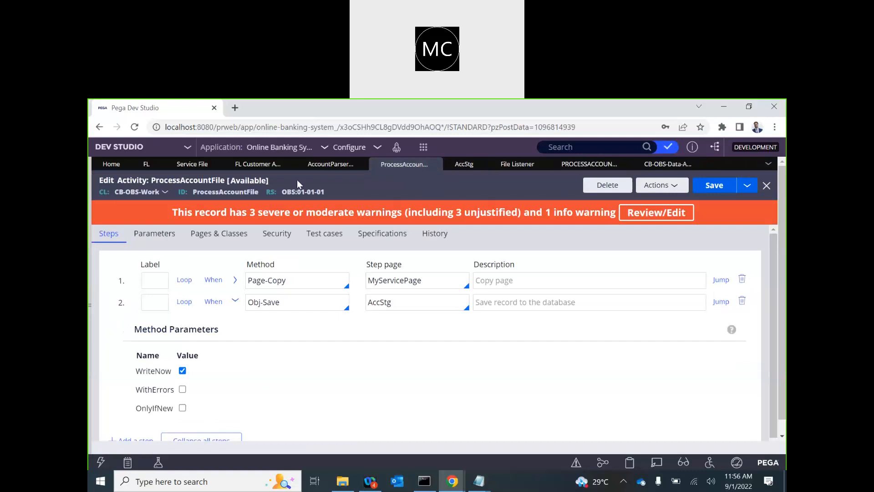
left_click(132, 147)
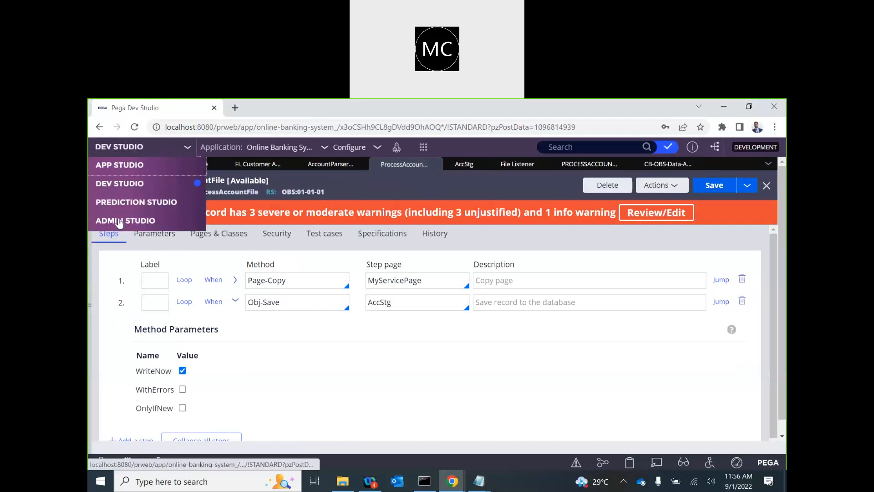
left_click(119, 221)
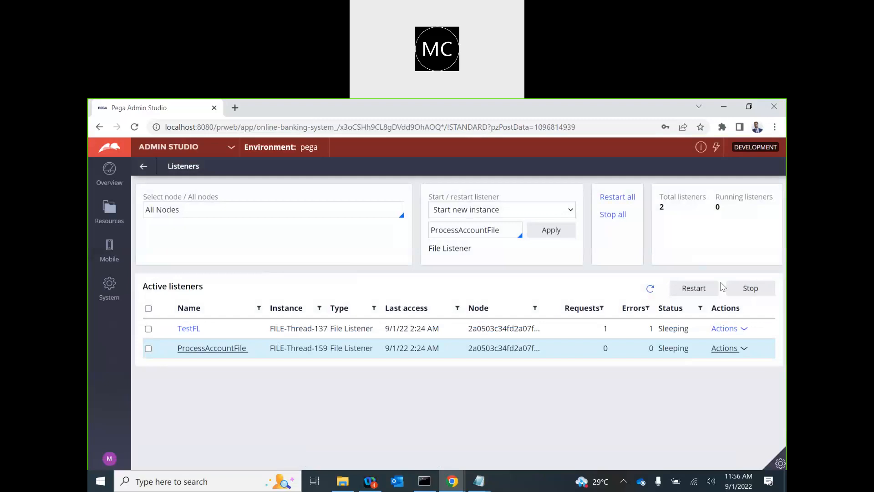
Step: Stop the TestFL listener, leaving only ProcessAccountFile active
left_click(650, 290)
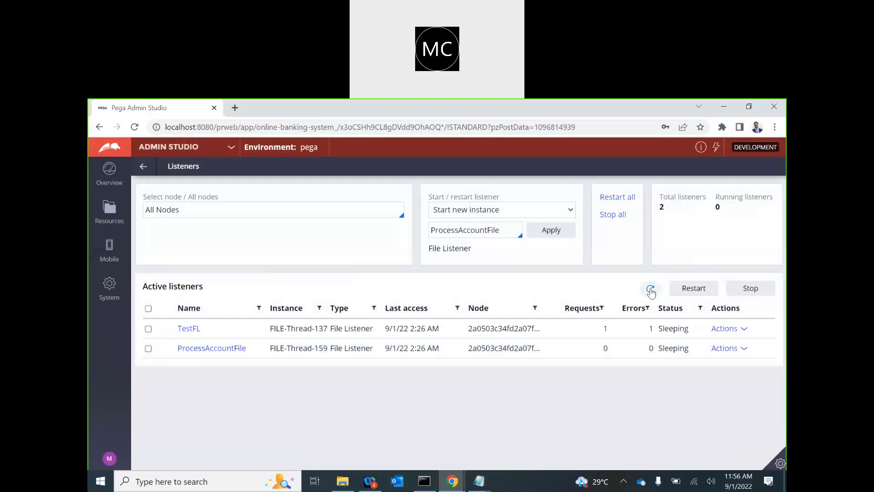
left_click(556, 355)
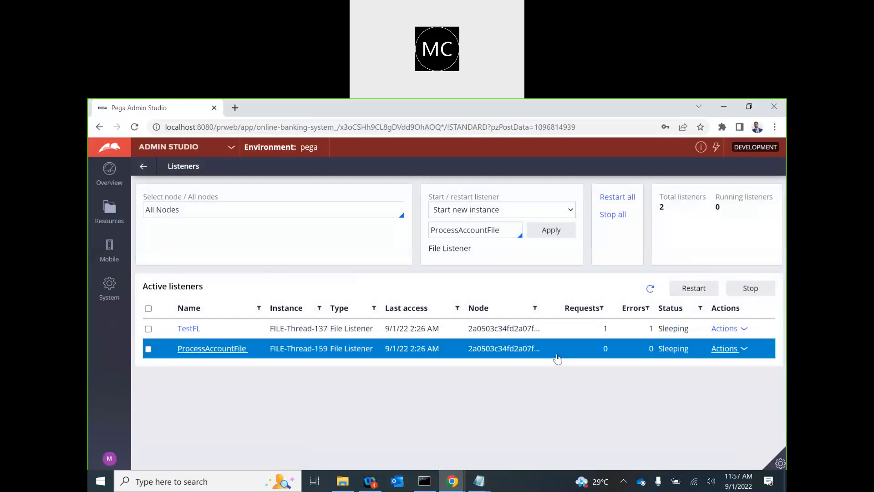
left_click(220, 325)
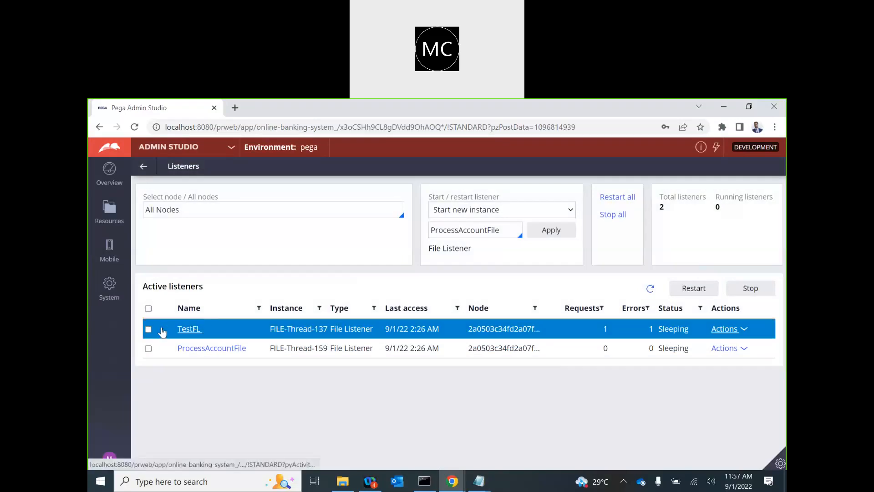
left_click(147, 331)
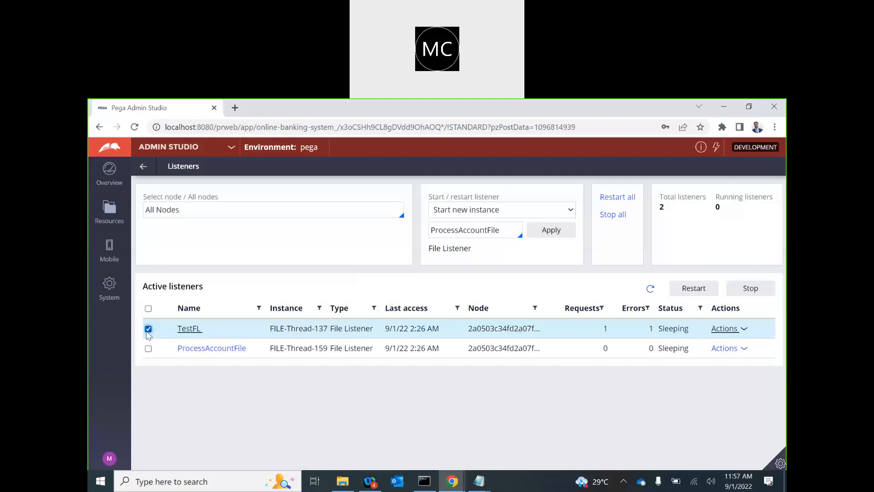
left_click(740, 289)
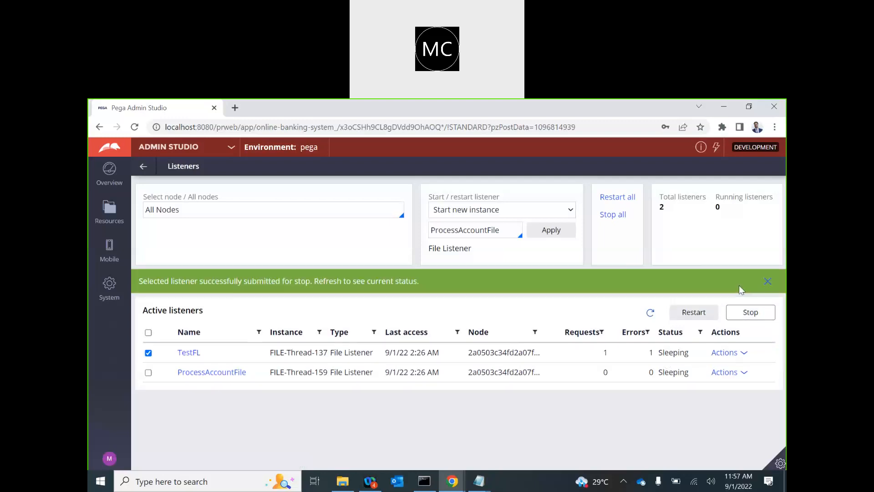
left_click(649, 314)
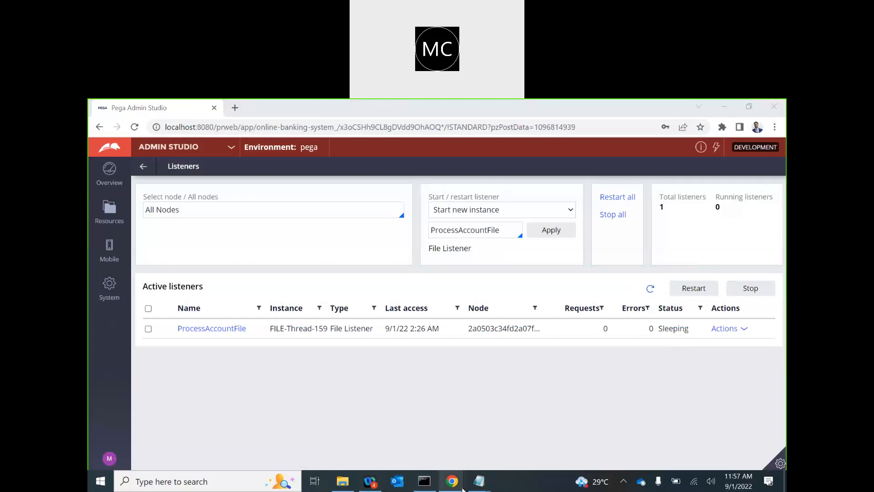
Step: Close the old Tracer window and trace the ProcessAccountFile service on this node
mouse_move(462, 487)
left_click(513, 432)
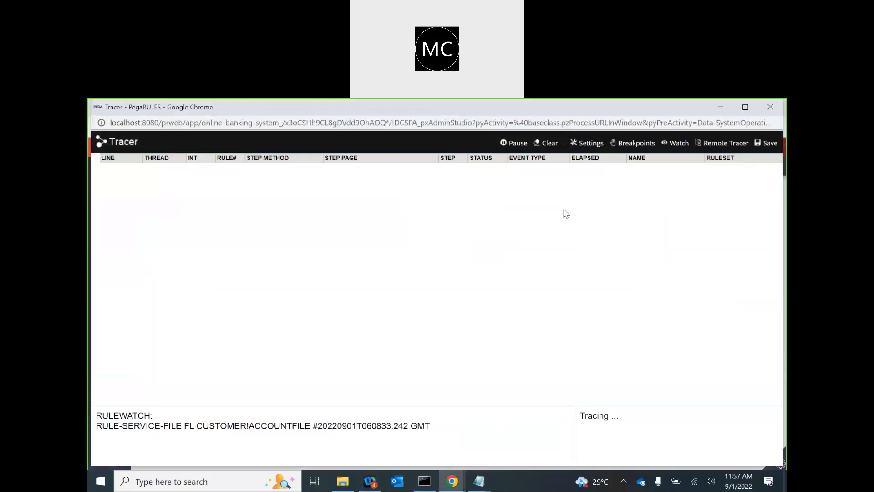
left_click(770, 106)
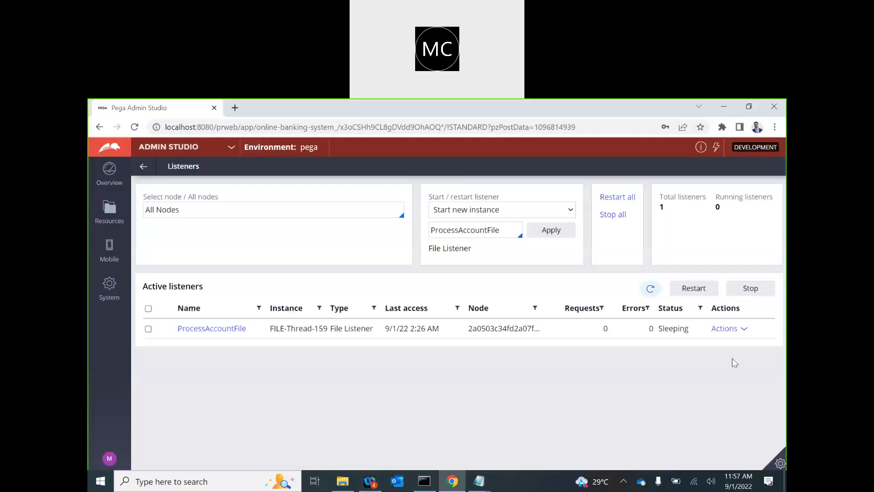
left_click(734, 329)
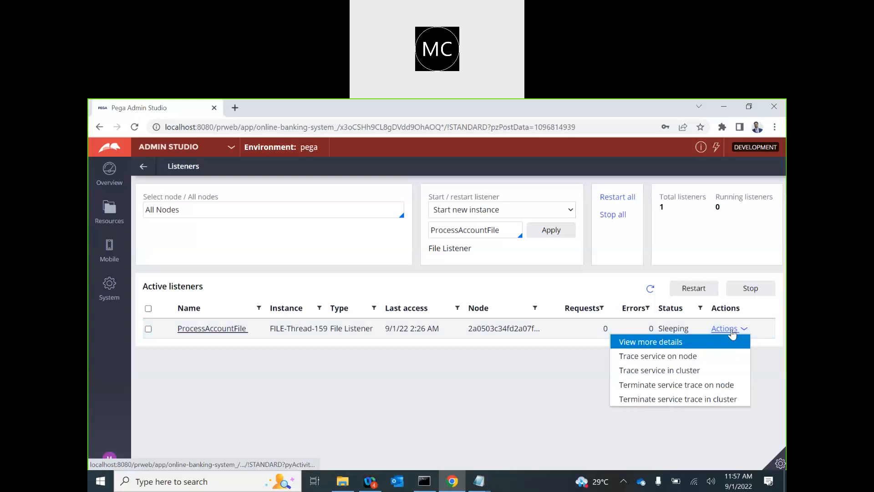
left_click(637, 358)
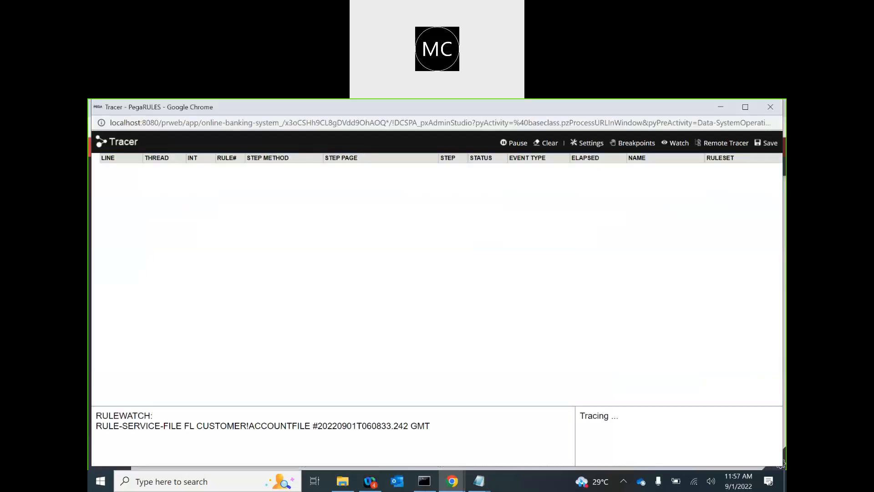
left_click(343, 480)
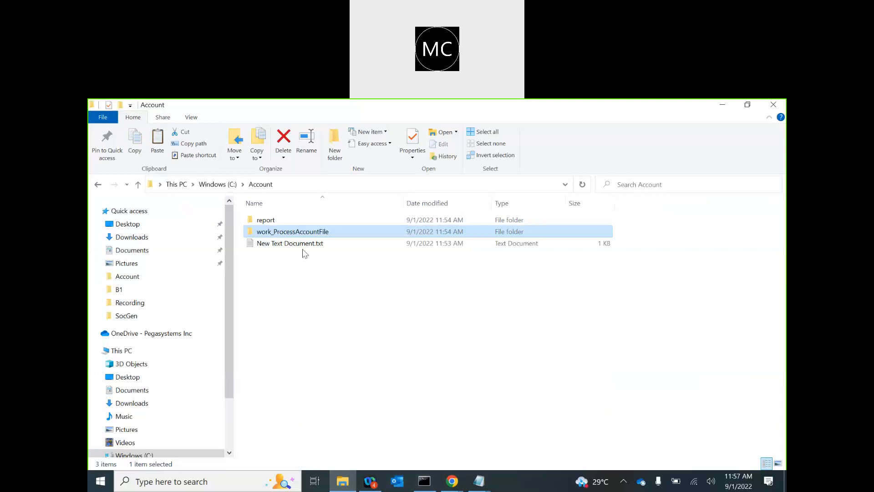
Step: Duplicate New Text Document.txt in the Account folder and name the copy Account2.txt
left_click(289, 245)
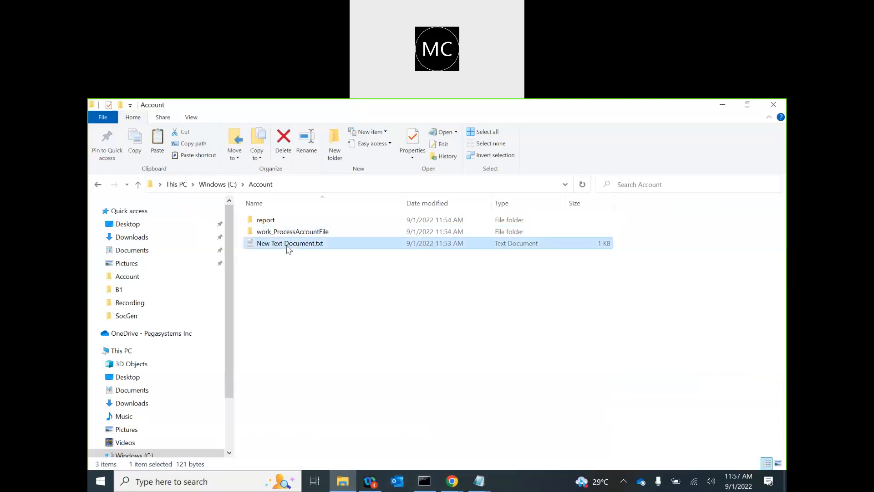
key("ctrl+c")
key("ctrl+v")
key("F2")
type("Account")
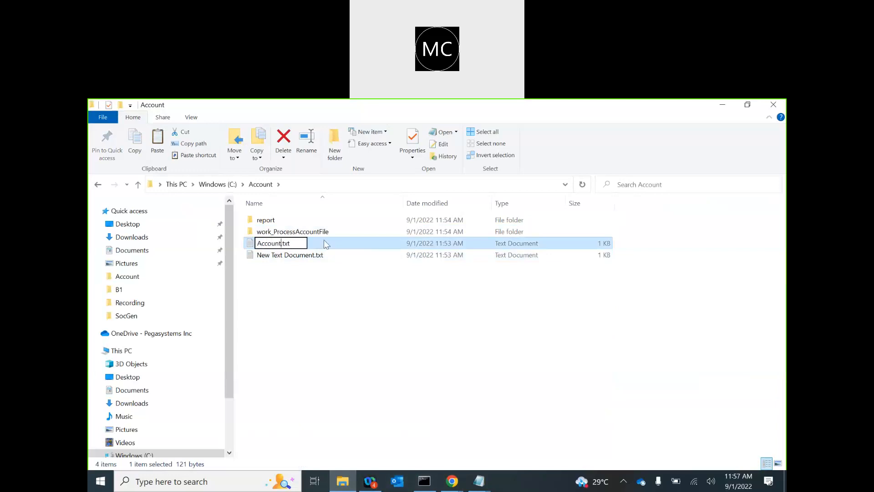
type("2")
key("Return")
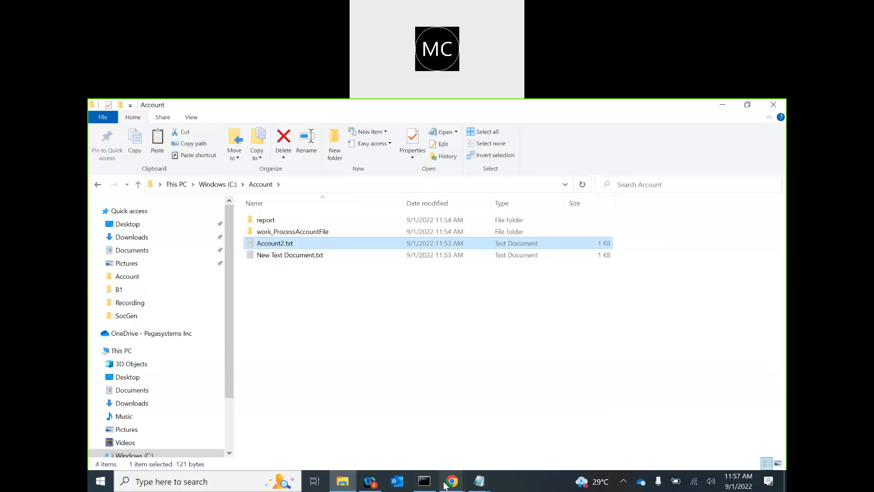
mouse_move(452, 481)
left_click(498, 427)
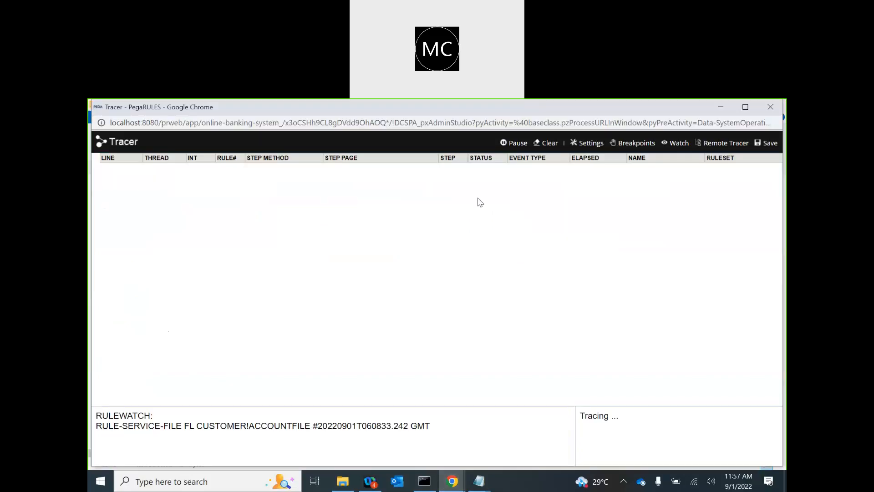
left_click(456, 113)
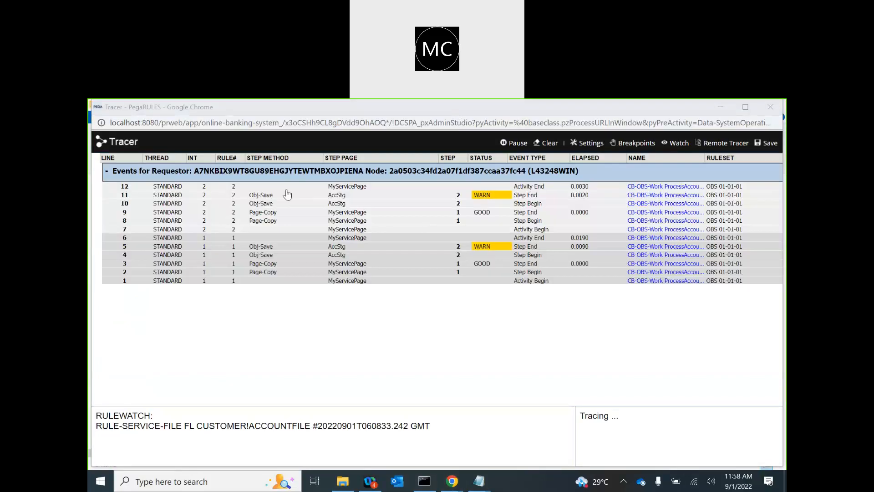
Step: Open trace event 5's details and read its WARN Approval truncation message
left_click(315, 135)
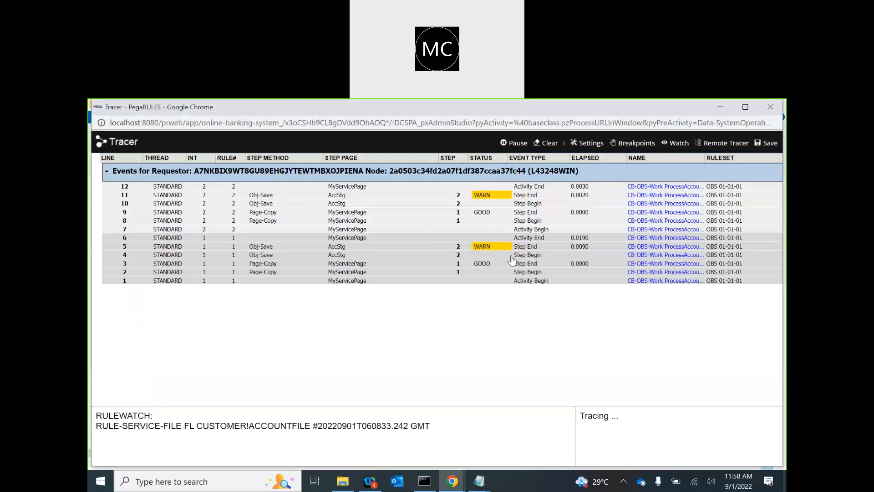
left_click(485, 247)
scroll(248, 320, "down", 1)
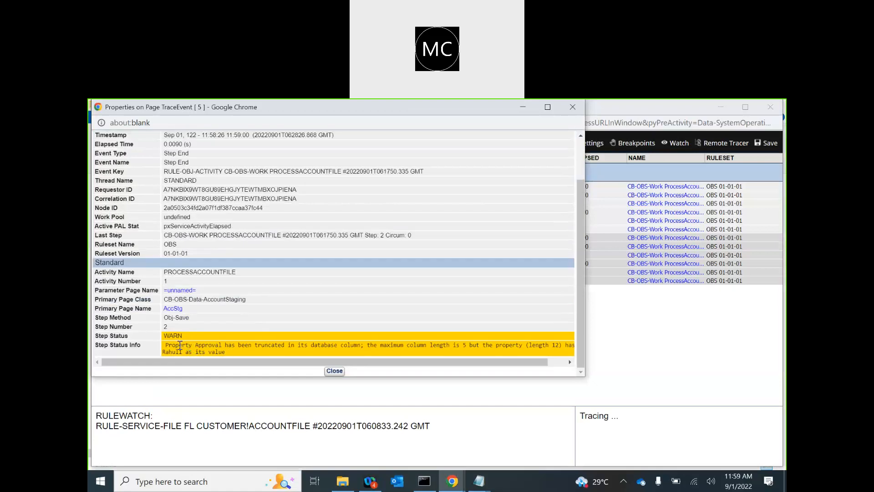
left_click_drag(180, 345, 481, 359)
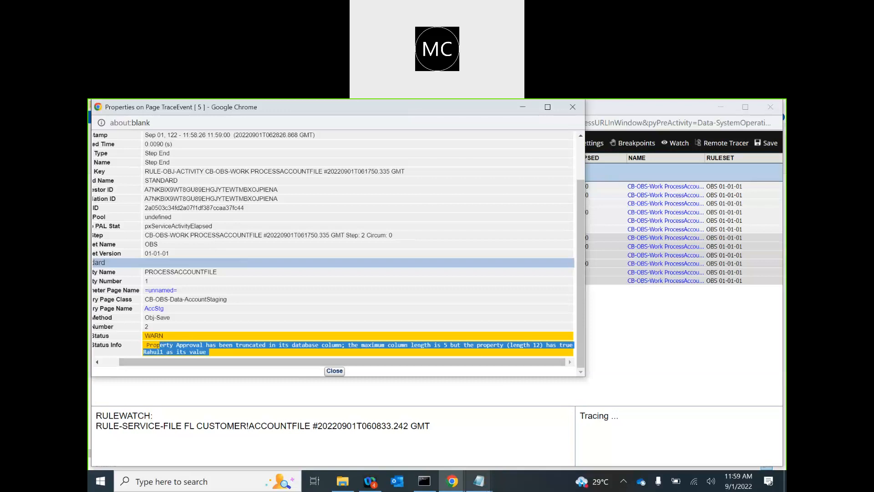
left_click(479, 481)
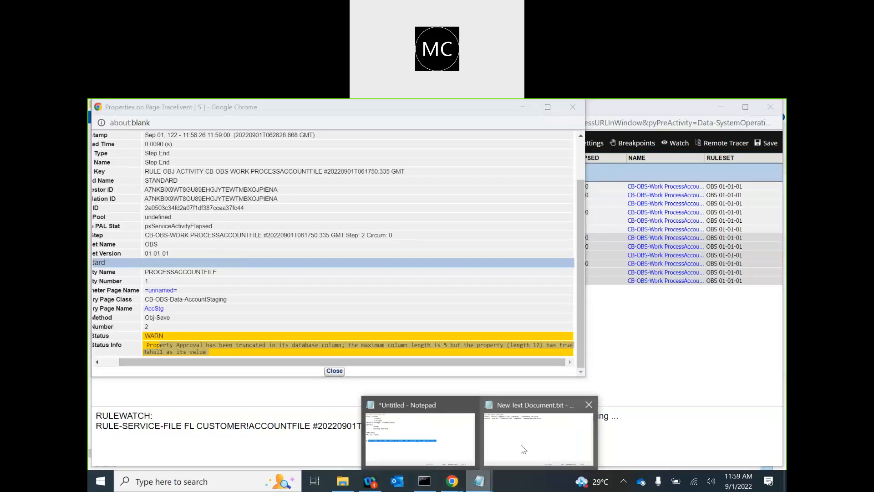
left_click(523, 449)
left_click(398, 467)
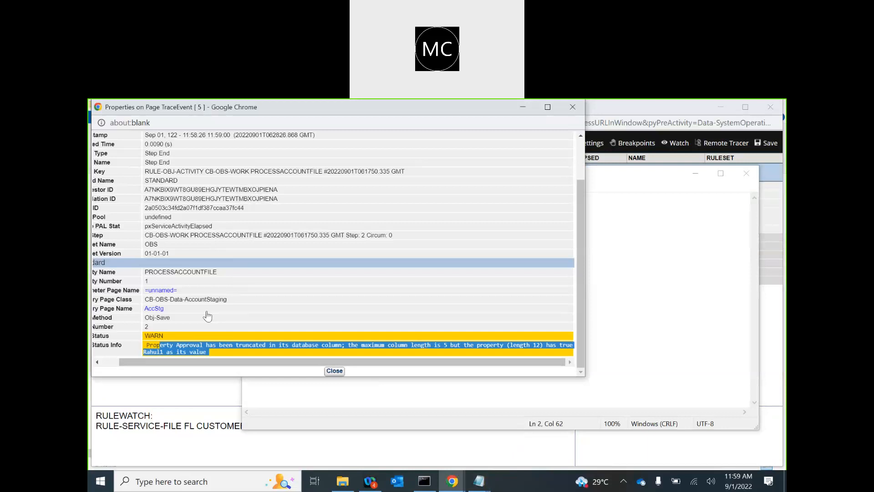
Step: Review the AccStg page's DOB, AccountType SBA and Approval values, then close it
left_click(173, 309)
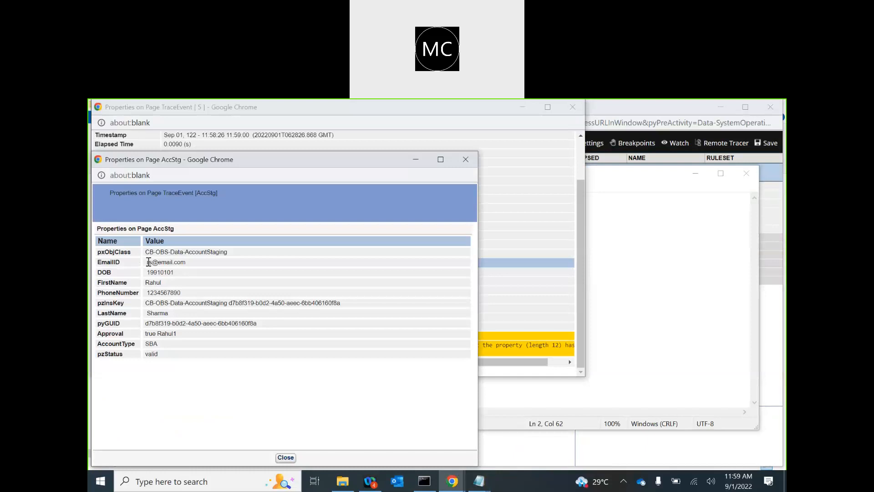
left_click_drag(147, 263, 182, 284)
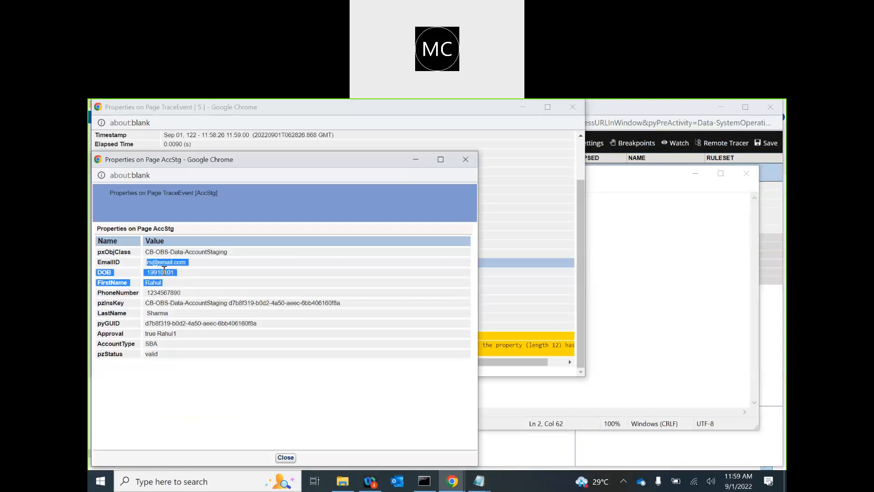
left_click(164, 270)
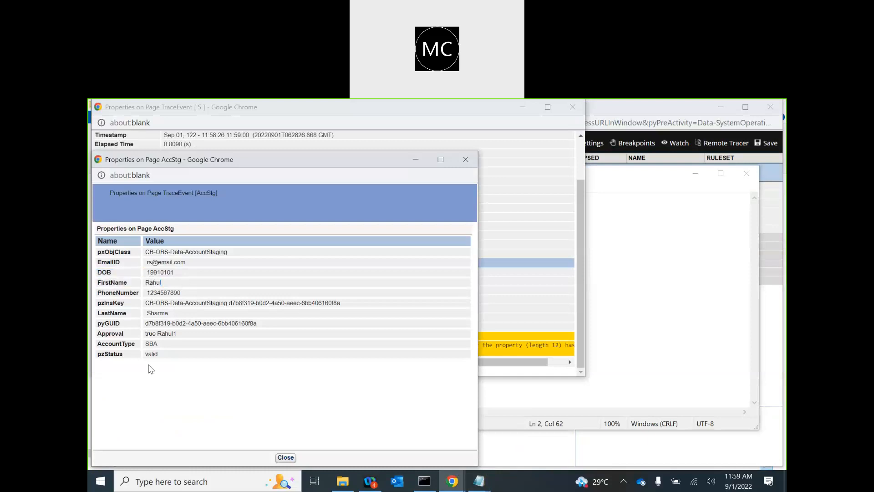
double_click(152, 343)
double_click(162, 334)
left_click_drag(146, 333, 178, 334)
left_click(182, 336)
left_click(463, 168)
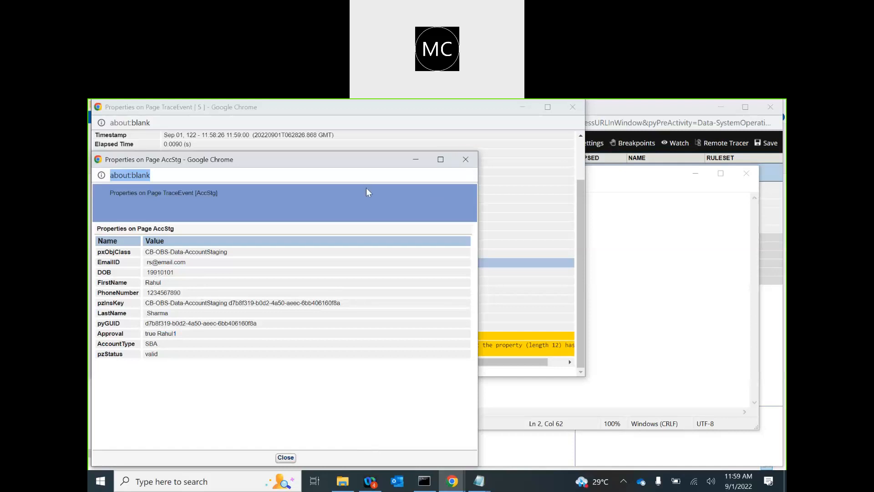
left_click(465, 159)
Step: Close the trace event details and switch from Admin Studio to Dev Studio
left_click(573, 108)
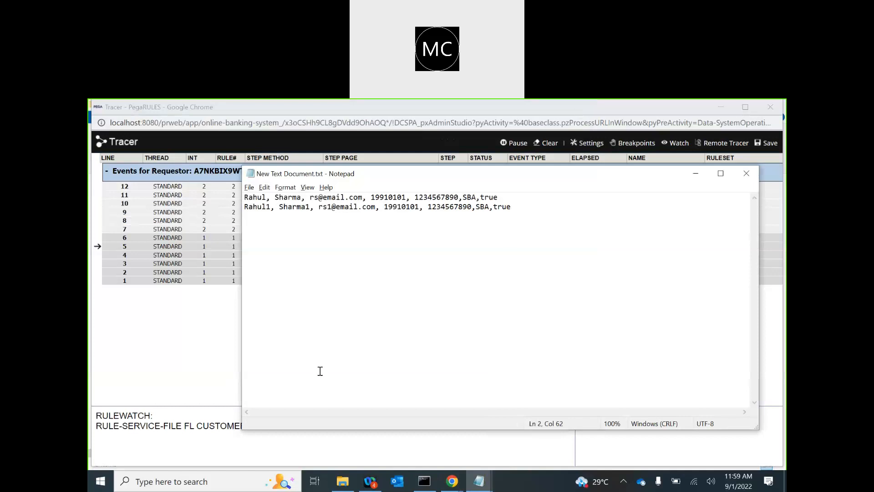
mouse_move(452, 481)
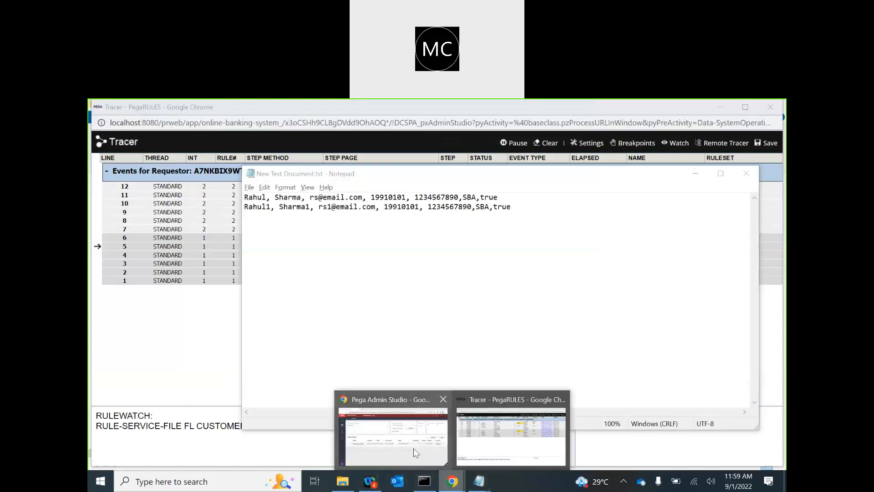
left_click(413, 448)
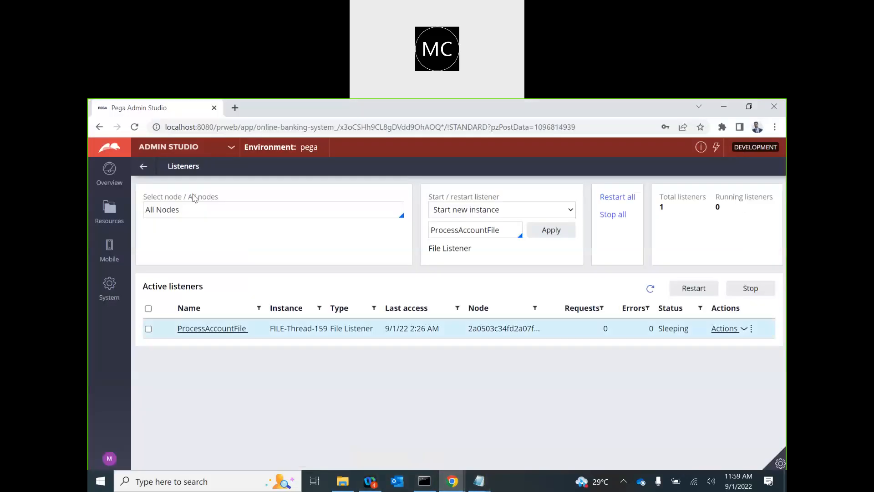
left_click(176, 153)
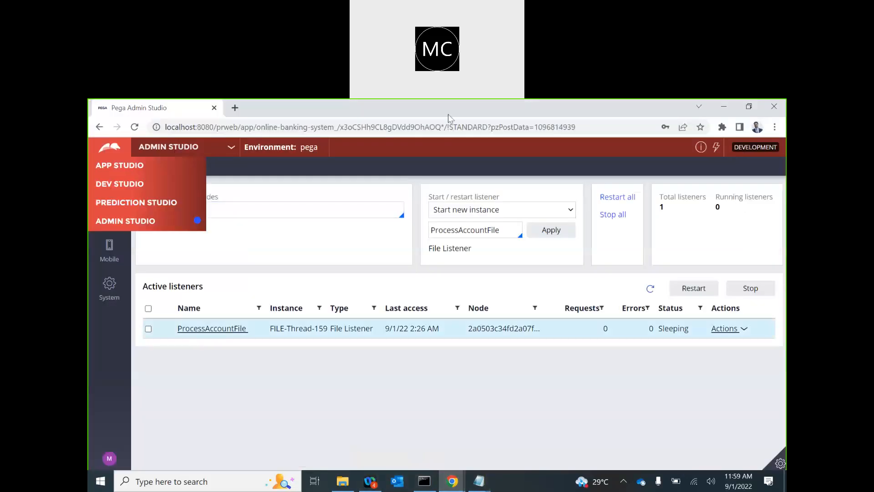
left_click(115, 187)
left_click(116, 187)
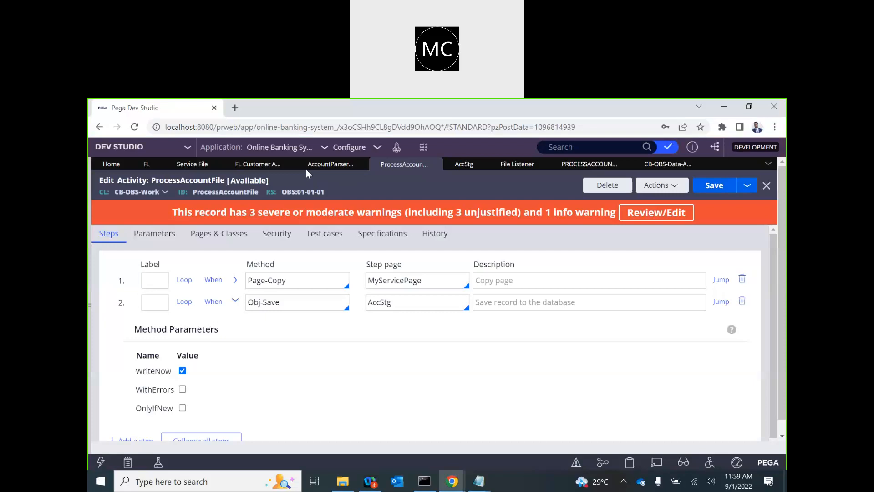
Step: Open the refreshed FL AccountFile service file and check its ';' record terminator
left_click(359, 164)
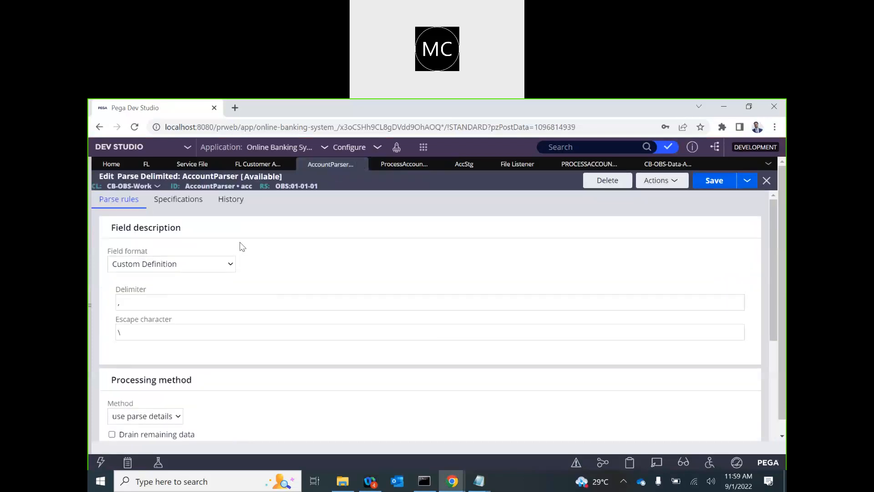
left_click(253, 165)
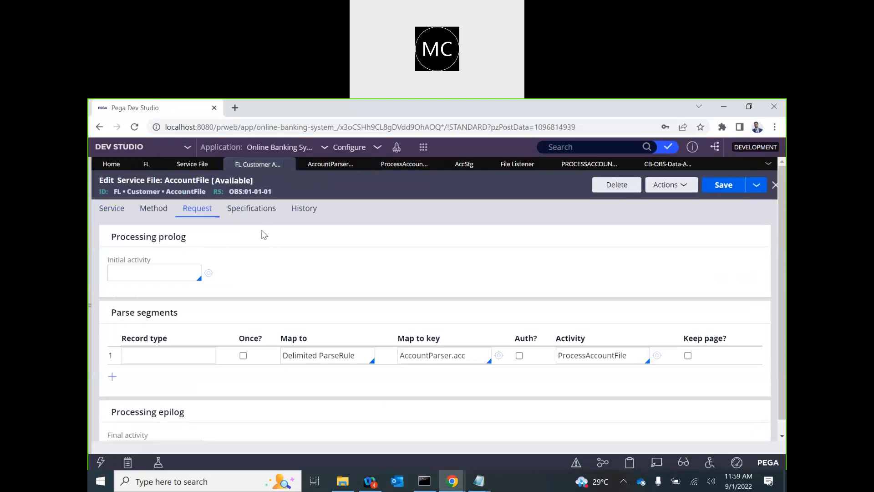
left_click(191, 164)
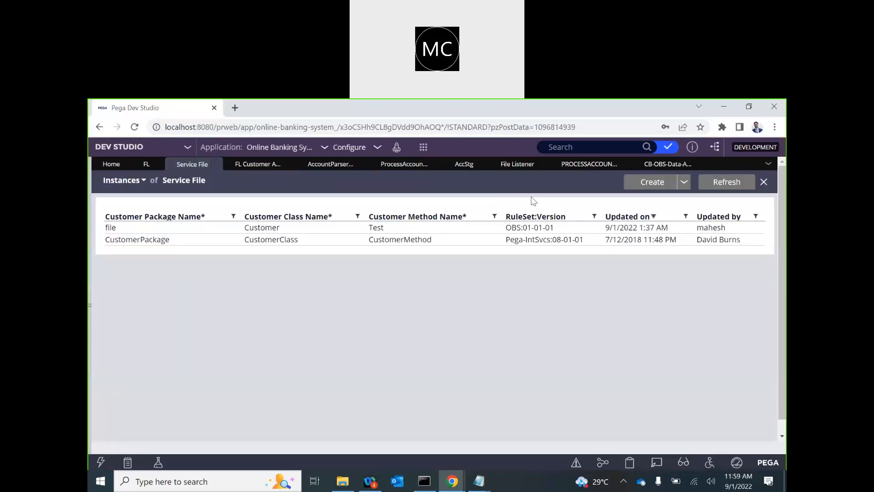
left_click(727, 182)
left_click(129, 228)
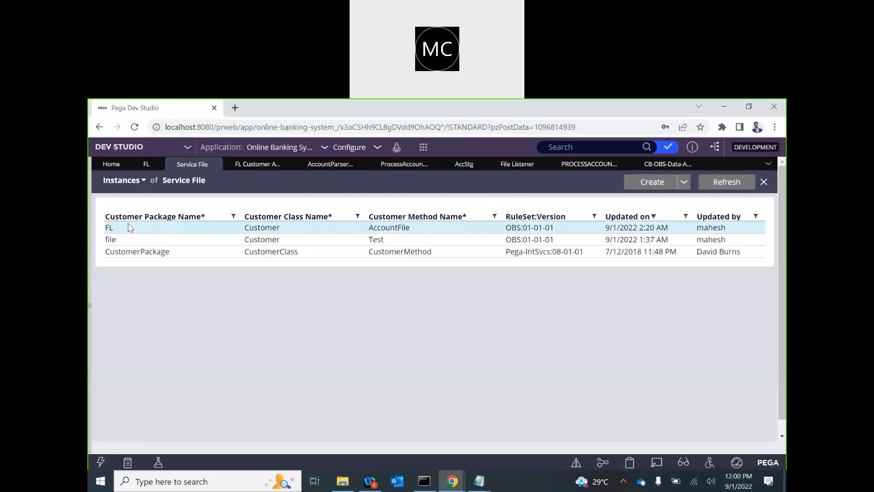
left_click(111, 207)
left_click(153, 208)
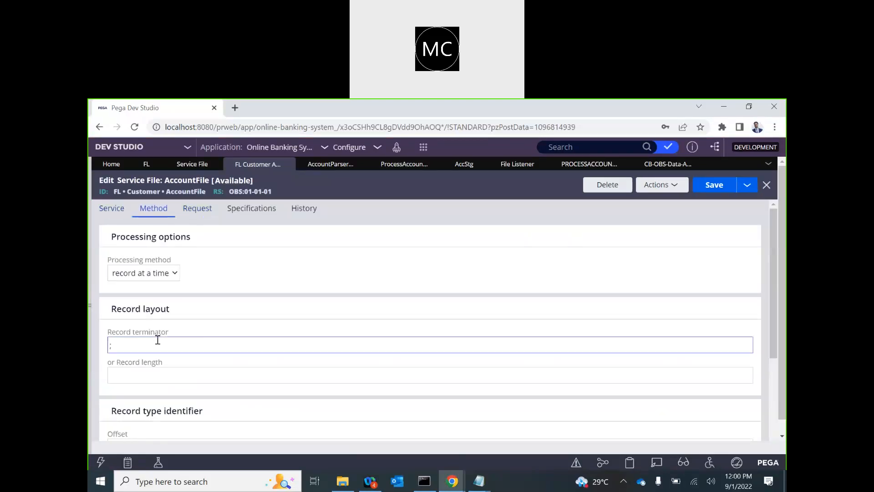
left_click(134, 347)
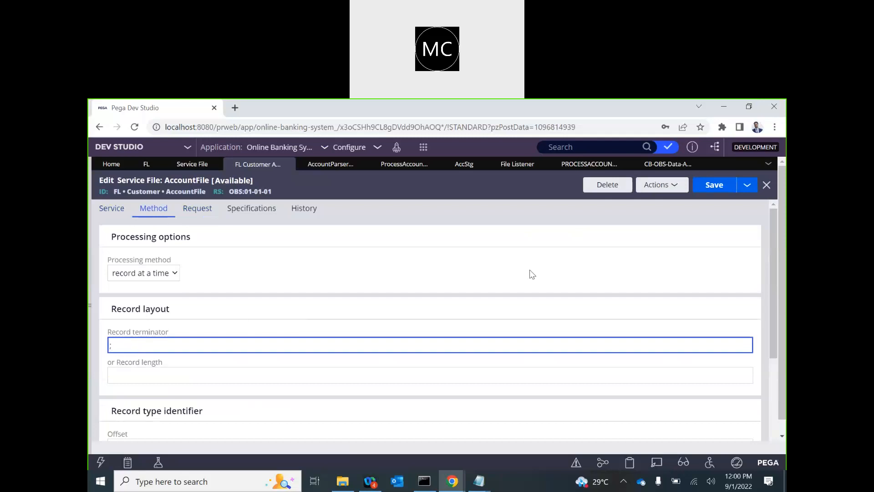
left_click(718, 186)
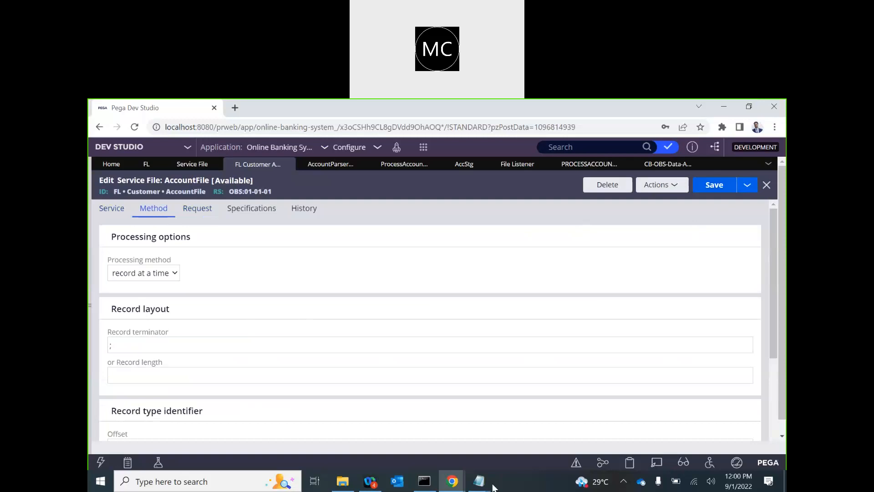
Step: End line 1 of the account text file with ';', save it and close Notepad
mouse_move(479, 481)
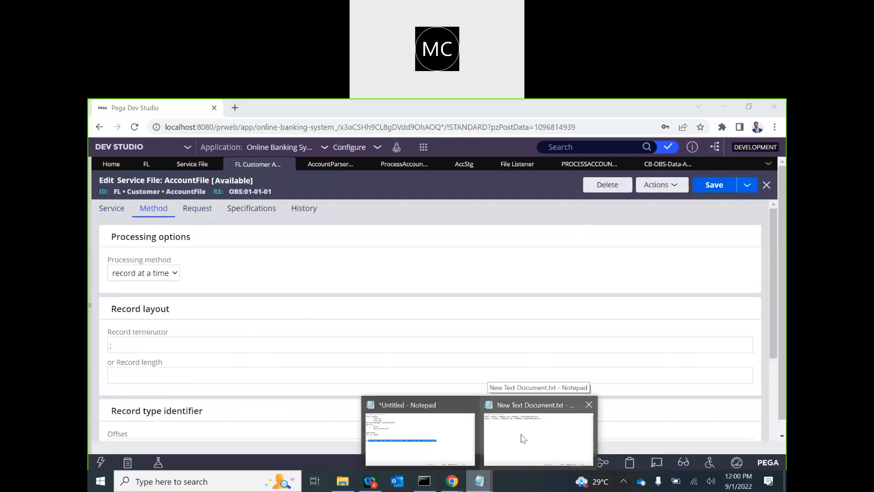
left_click(523, 438)
type(";")
left_click(525, 205)
key("ctrl+s")
left_click(746, 172)
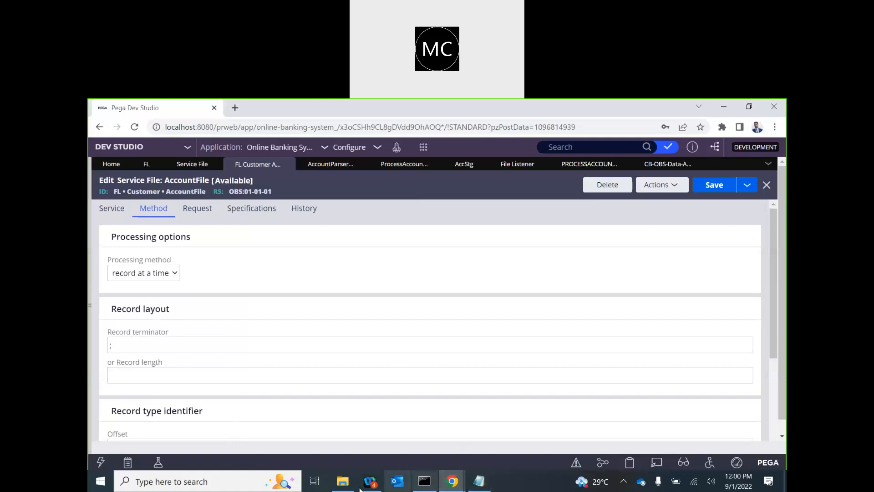
Step: Clear the earlier events from the Tracer
mouse_move(452, 486)
left_click(502, 441)
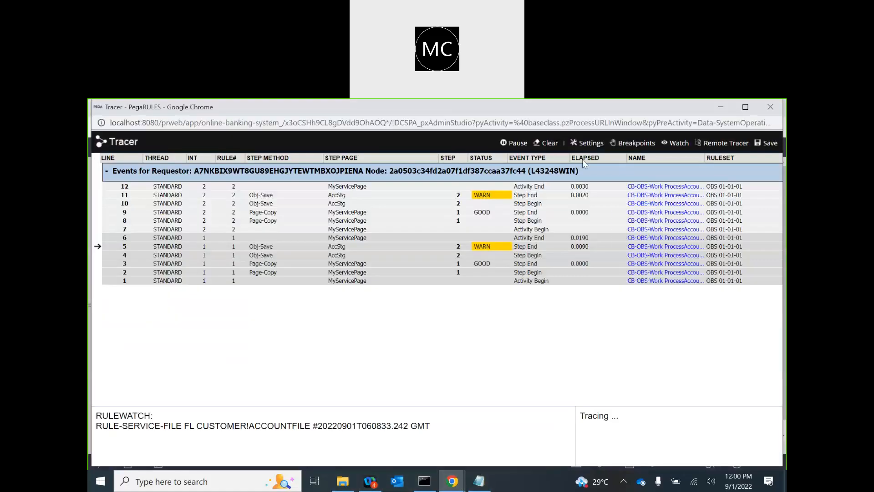
left_click(546, 143)
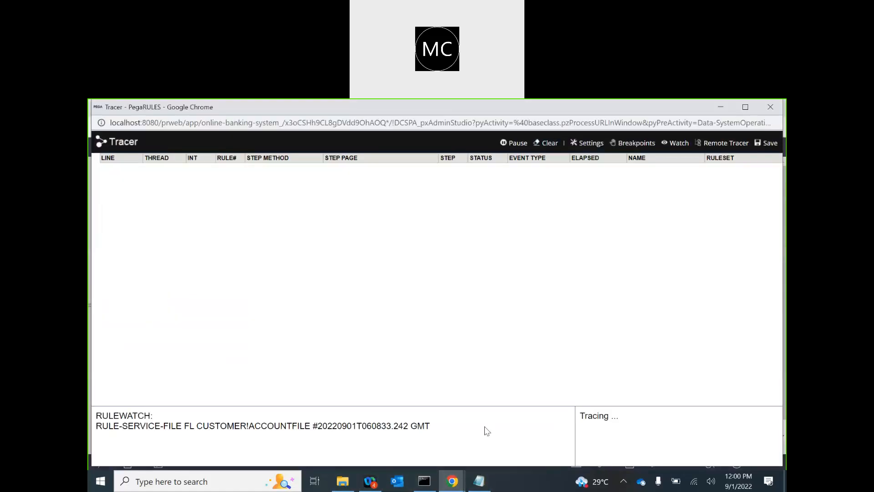
left_click(479, 481)
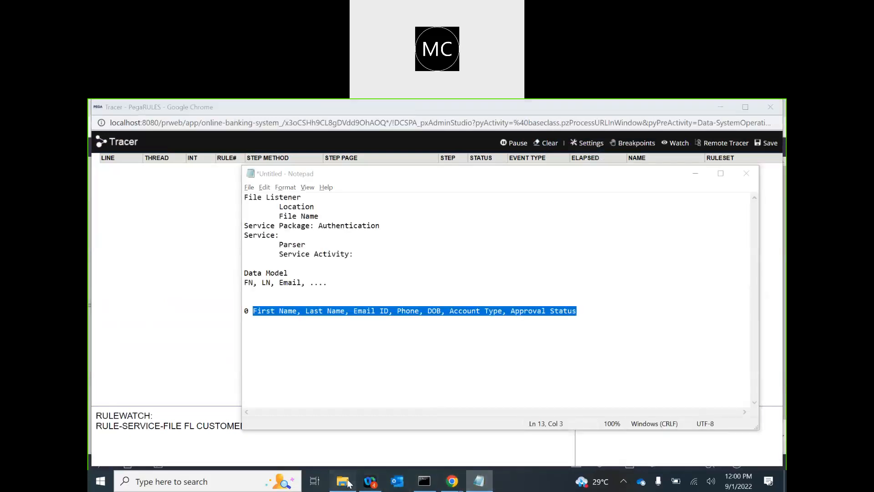
left_click(343, 481)
Step: Duplicate New Text Document.txt and name the copy Account3.txt
left_click(277, 242)
key("ctrl+c")
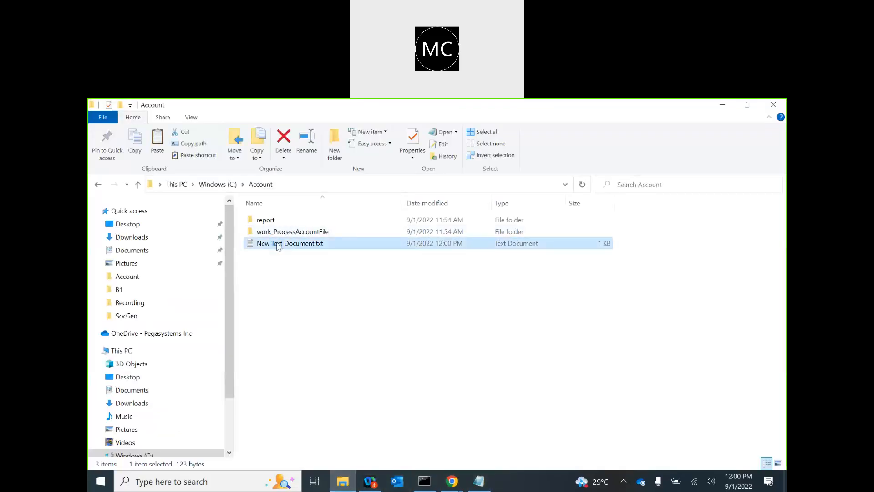
key("ctrl+v")
key("F2")
type("Accounts")
key("BackSpace")
type("3")
key("Return")
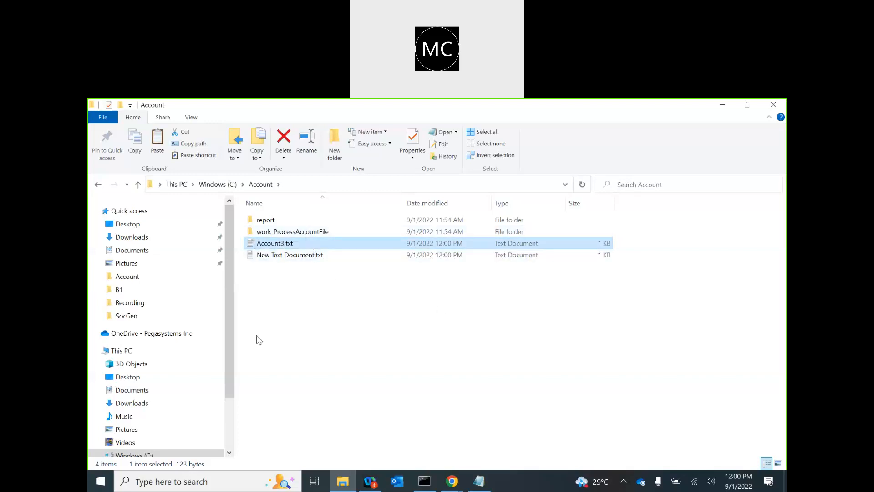
left_click(452, 480)
left_click(509, 450)
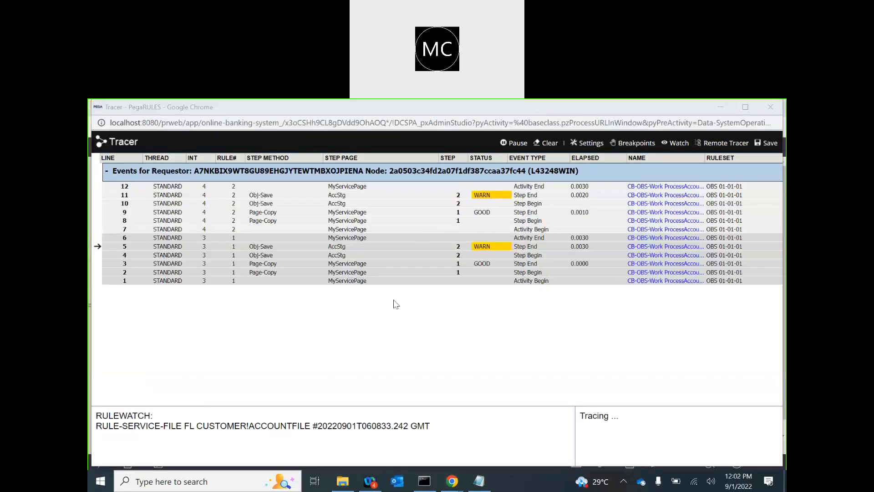
left_click(356, 336)
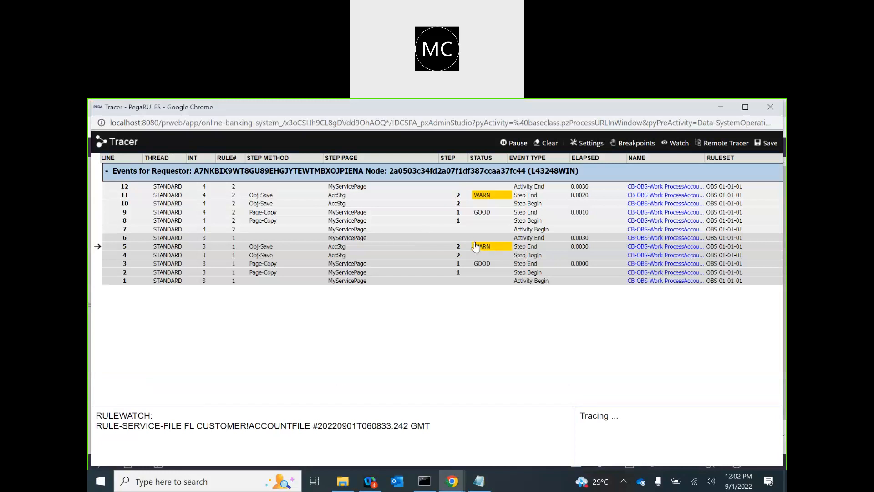
left_click(336, 246)
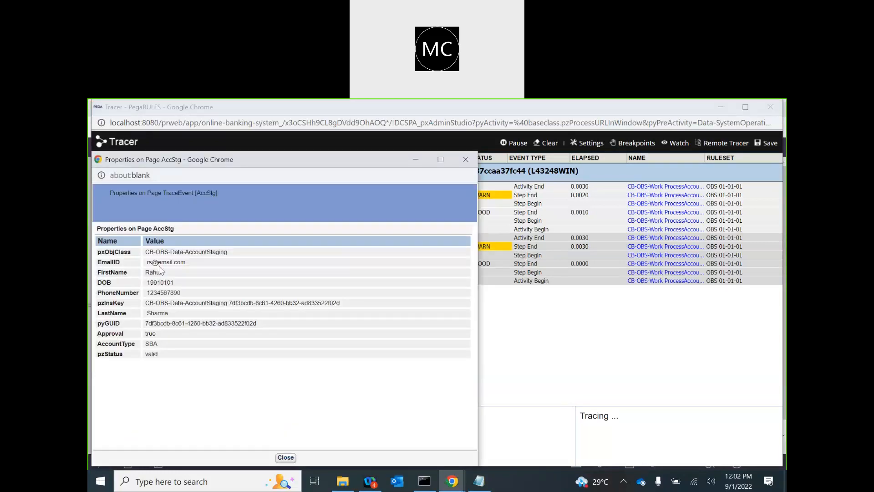
left_click(465, 159)
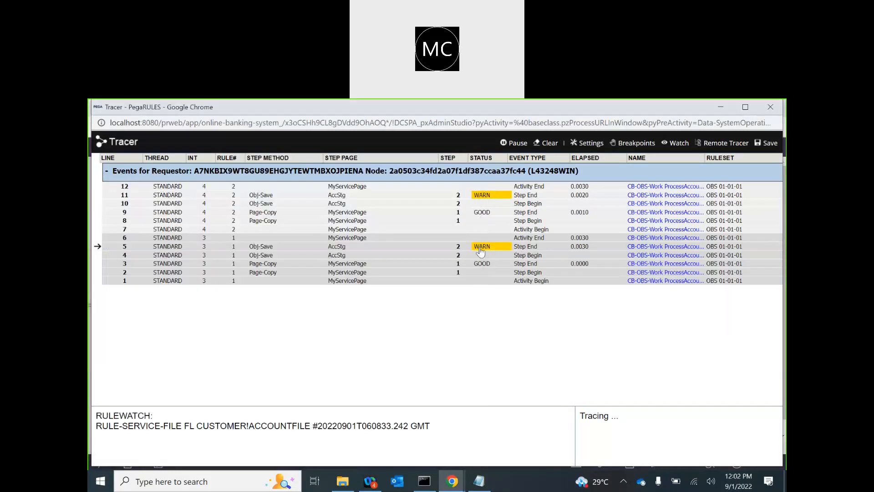
left_click(480, 251)
scroll(210, 333, "down", 1)
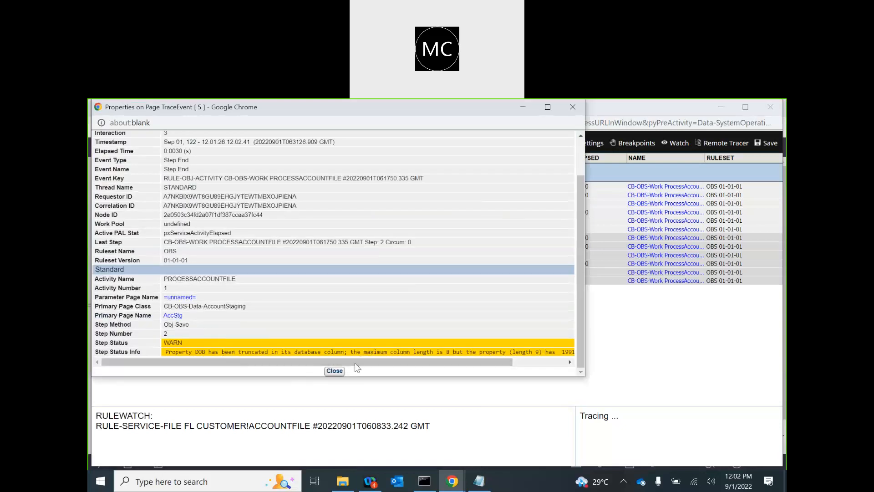
left_click_drag(496, 352, 416, 350)
left_click(334, 370)
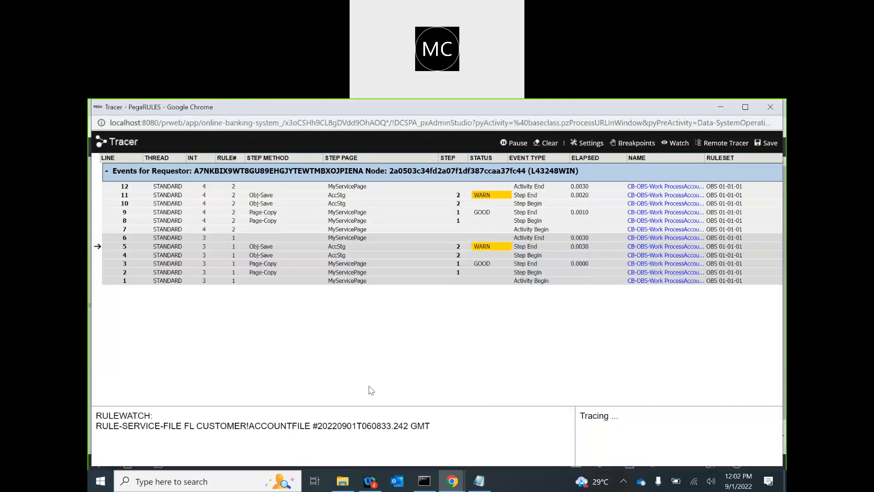
left_click(452, 479)
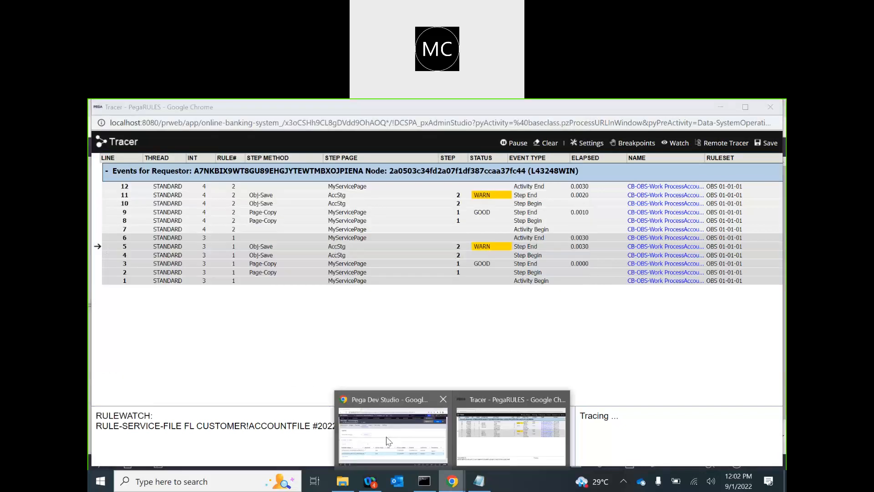
left_click(387, 441)
left_click(669, 185)
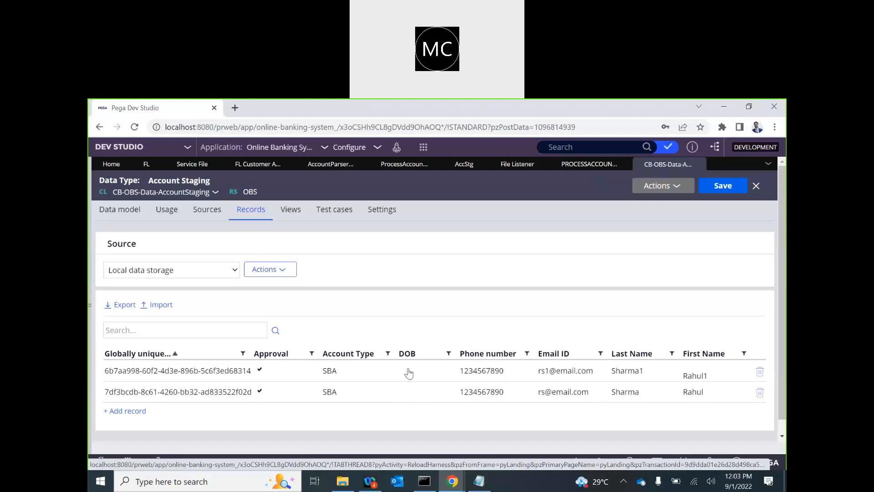
Step: Bring the untitled Notepad planning notes in front of Pega Dev Studio
left_click(478, 481)
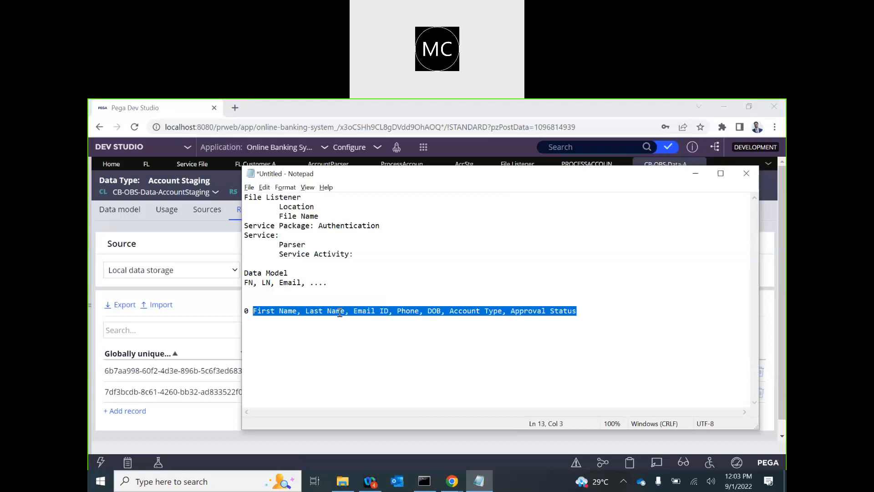
left_click(460, 113)
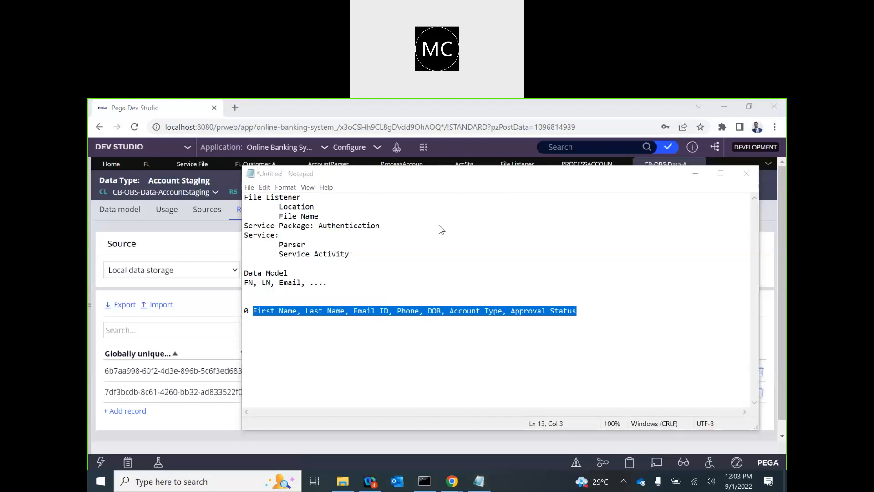